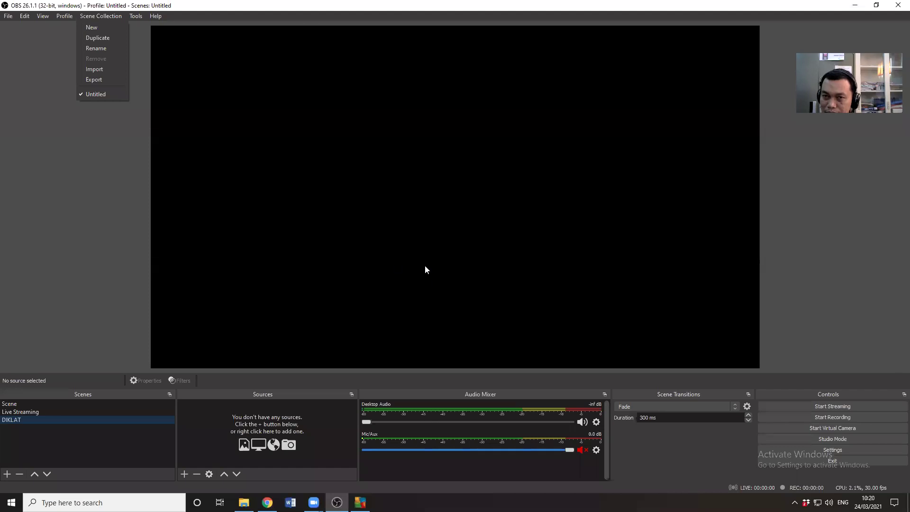
# - Open the program settings and look through the interface languages on offer, keeping English
pyautogui.click(39, 235)
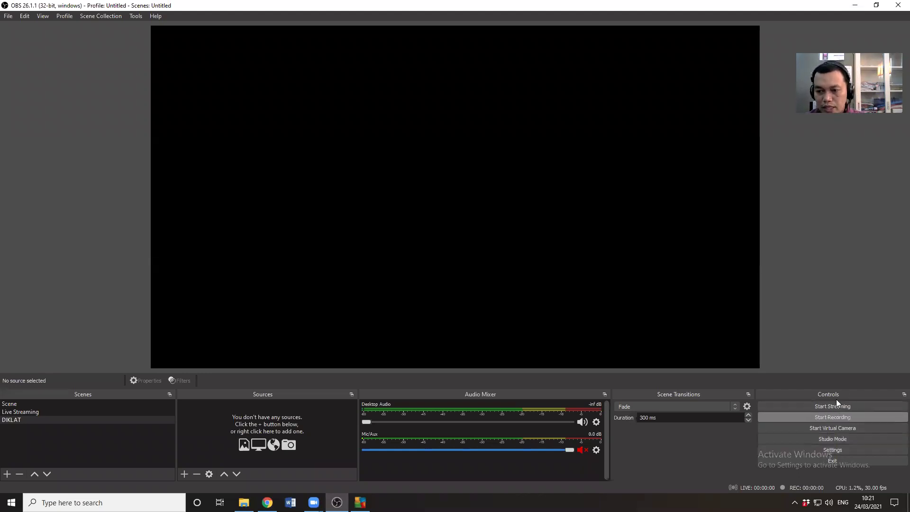
pyautogui.click(831, 449)
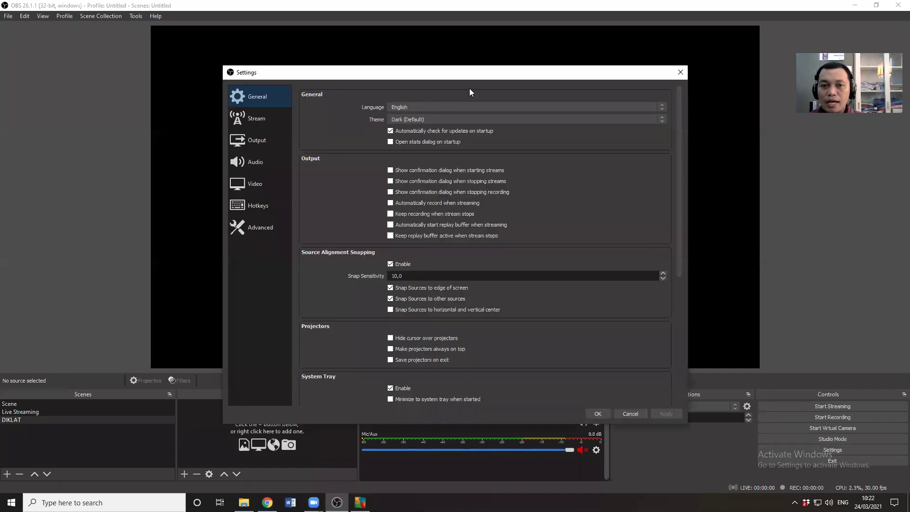
pyautogui.moveTo(465, 76); pyautogui.dragTo(437, 52)
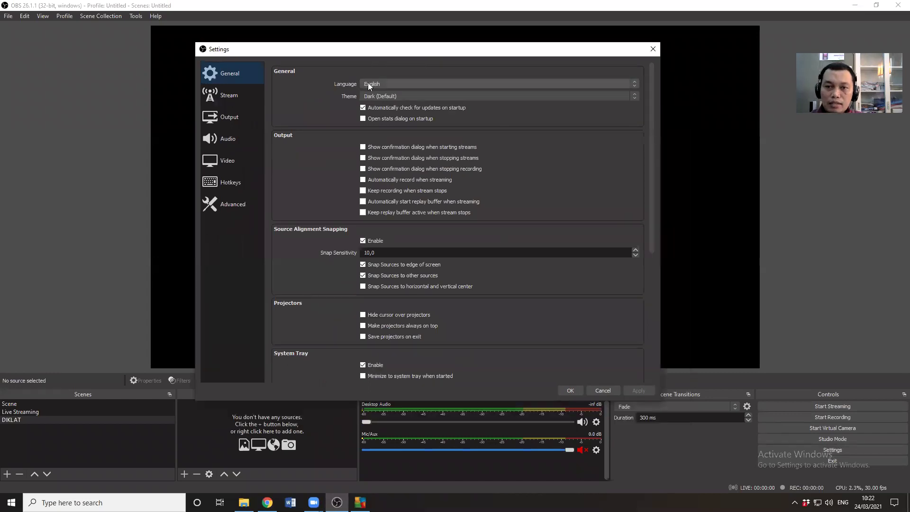
pyautogui.click(409, 84)
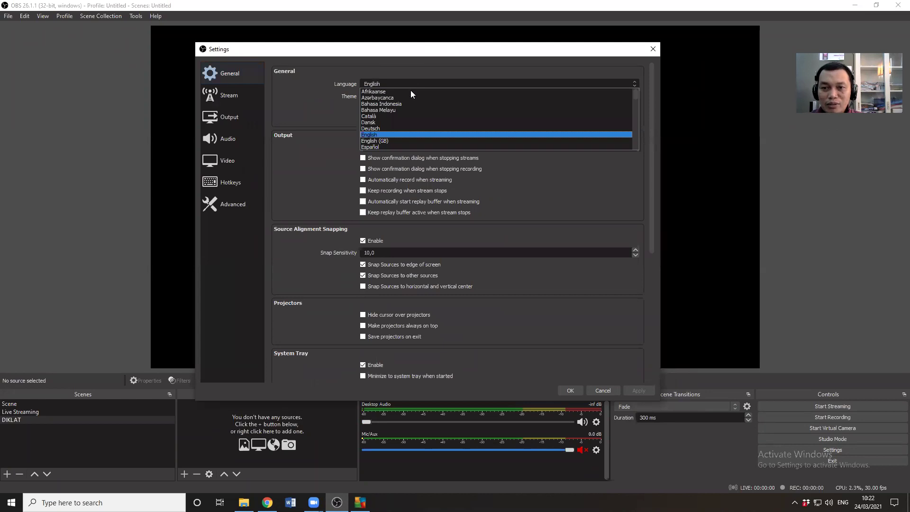
pyautogui.scroll(-1, 422, 141)
pyautogui.scroll(-3, 421, 141)
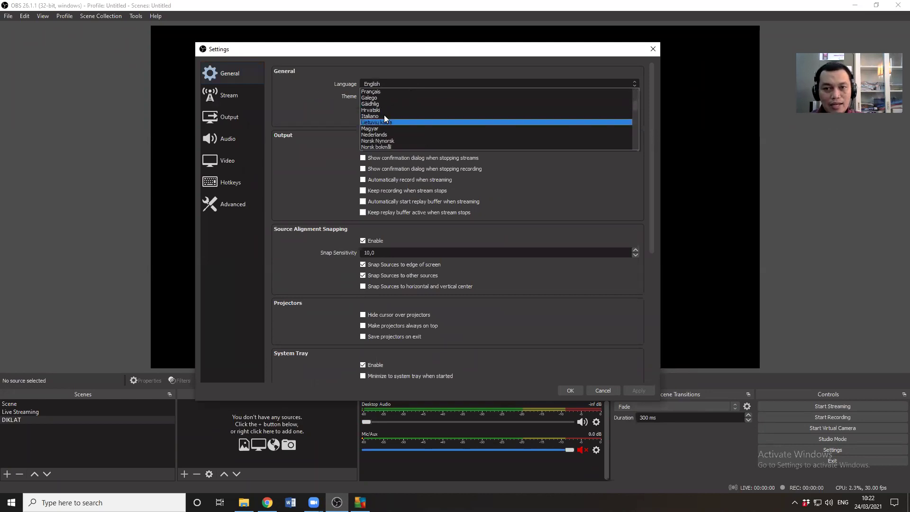
pyautogui.click(423, 68)
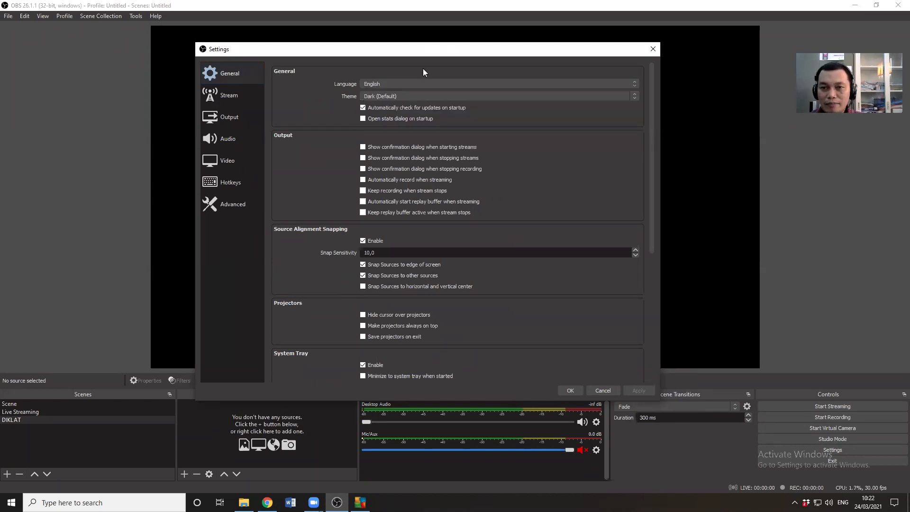
# - Try the Rachni theme and switch back to the Dark (Default) theme
pyautogui.click(409, 96)
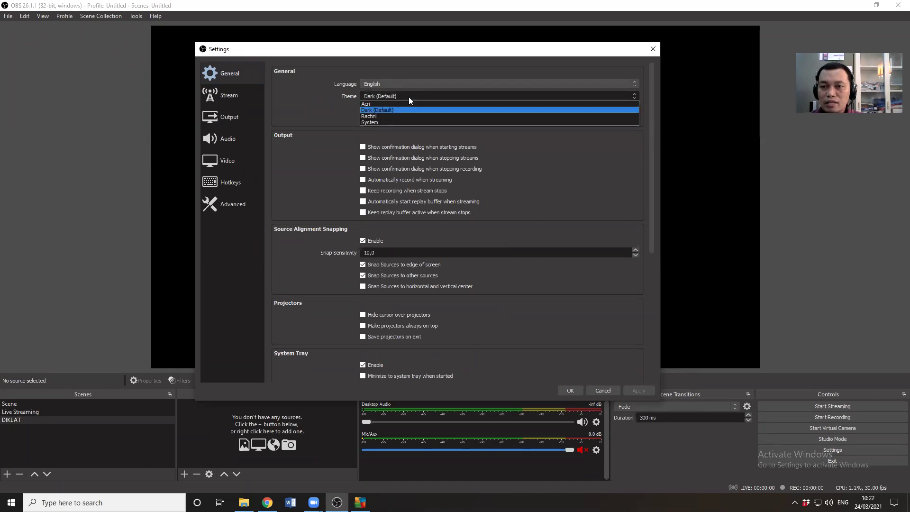
pyautogui.click(395, 112)
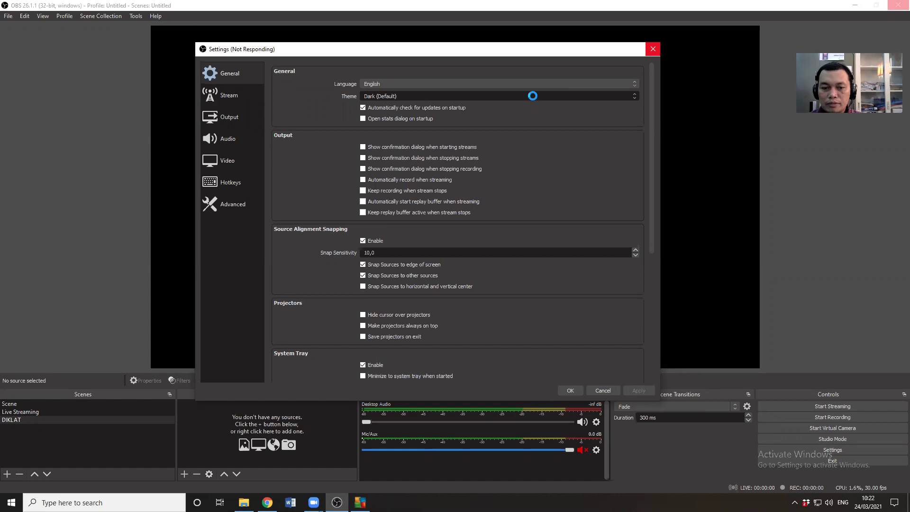
pyautogui.click(532, 96)
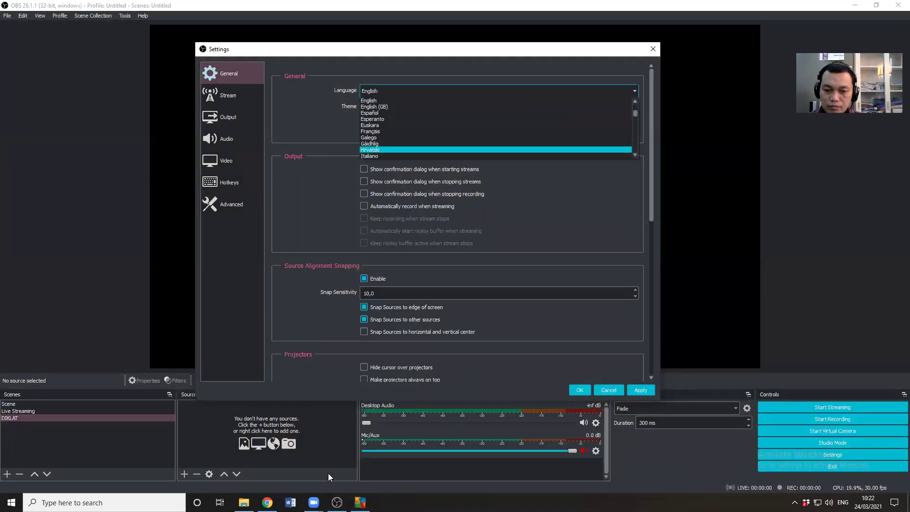
pyautogui.click(313, 502)
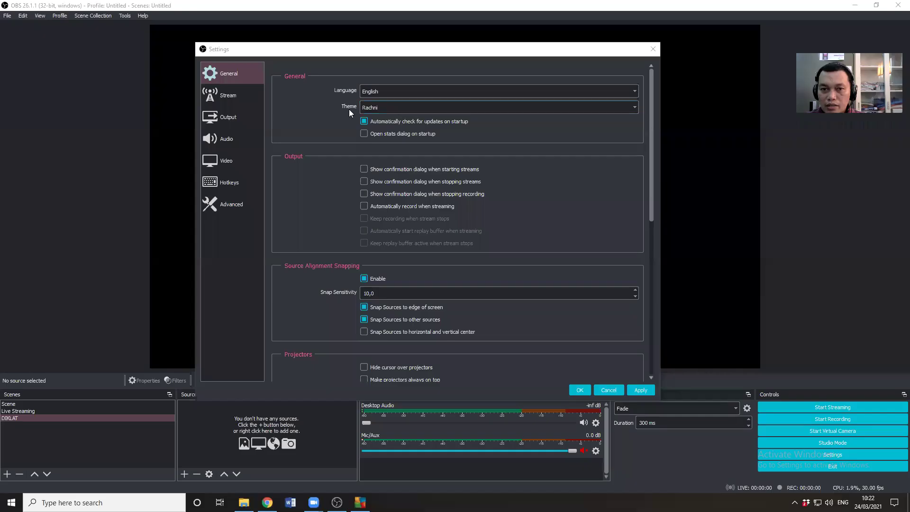
pyautogui.click(385, 110)
pyautogui.click(384, 123)
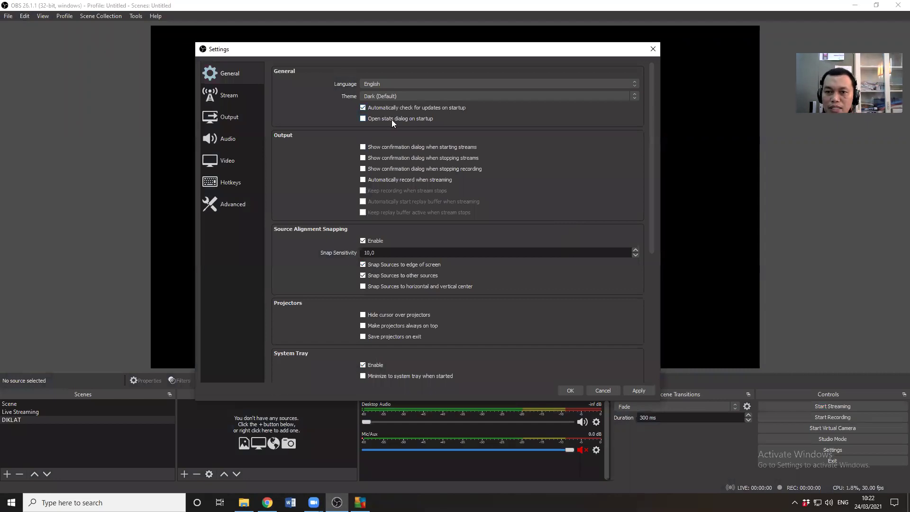
# - Set the streaming service to YouTube / YouTube Gaming on the Primary YouTube ingest server, and briefly reveal the stream key before hiding it
pyautogui.scroll(-5, 393, 175)
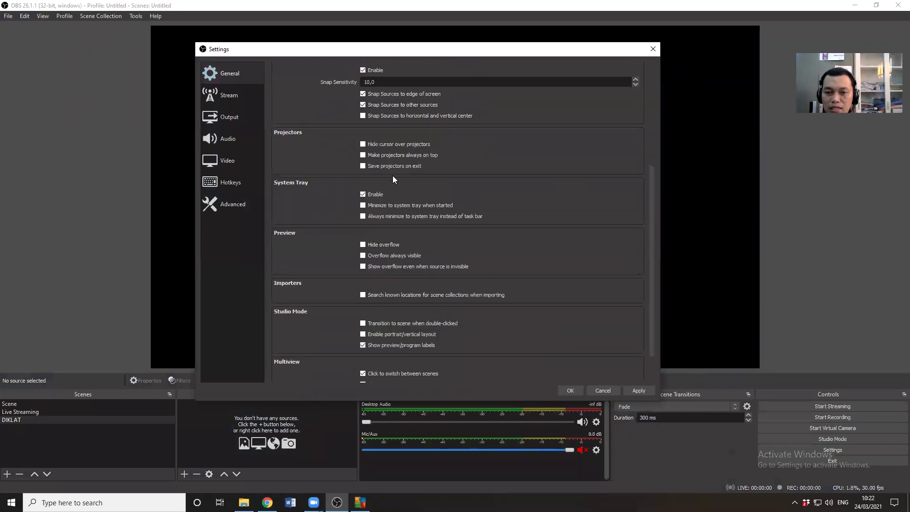
pyautogui.scroll(-1, 397, 208)
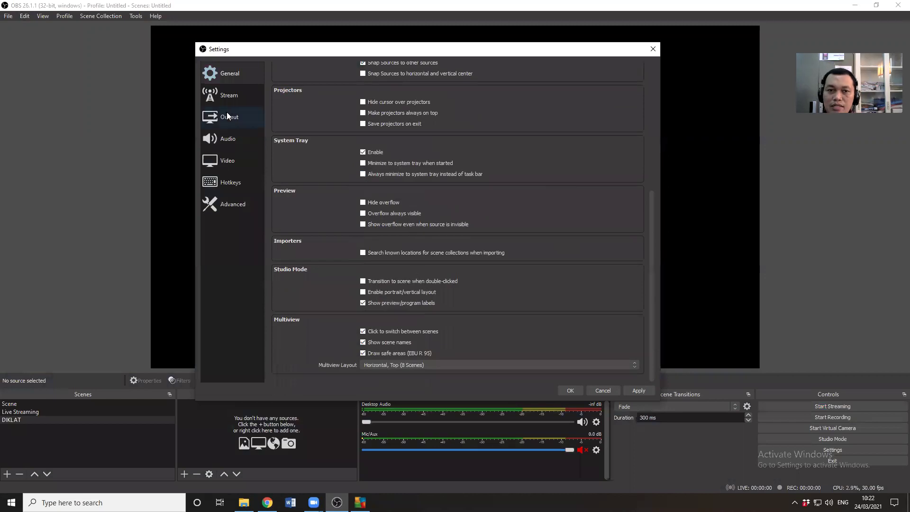
pyautogui.click(225, 97)
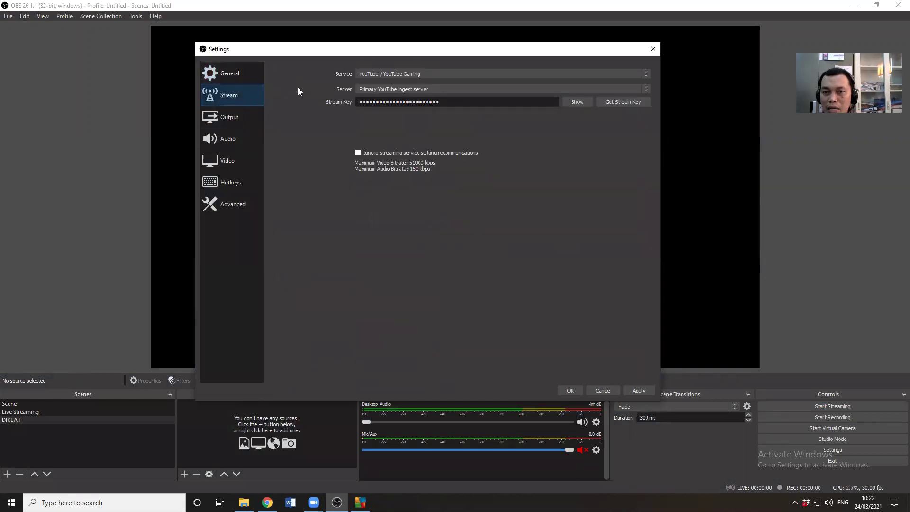
pyautogui.click(460, 74)
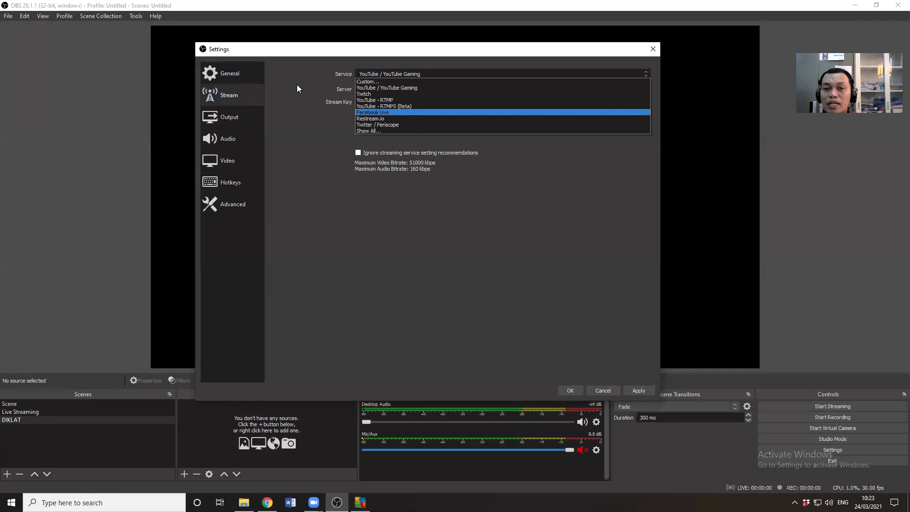
pyautogui.click(384, 89)
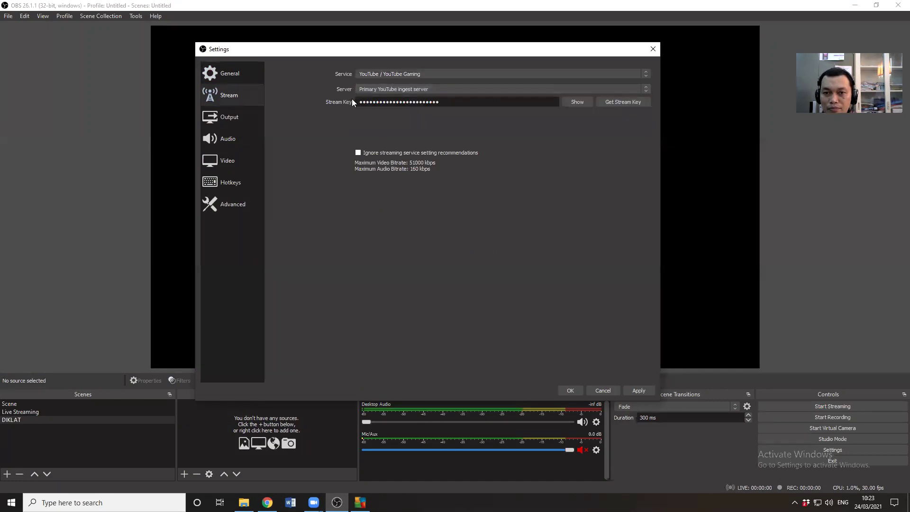
pyautogui.click(400, 89)
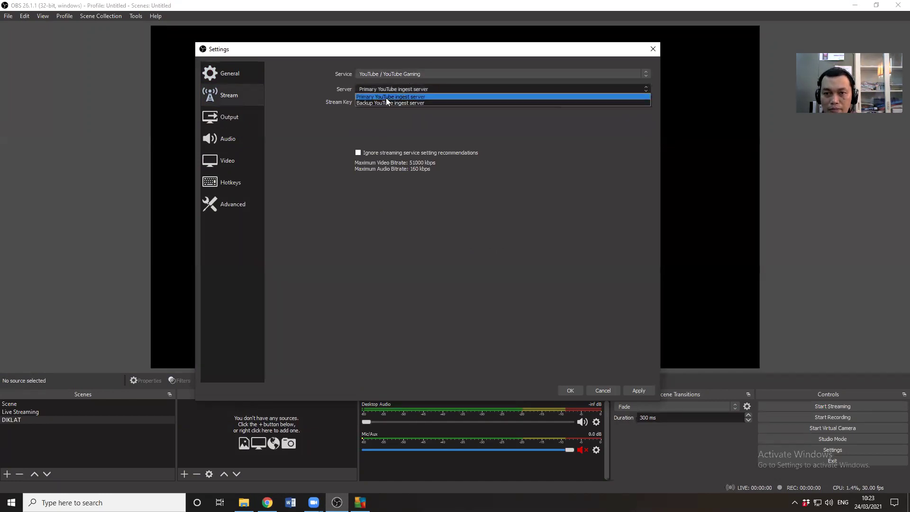
pyautogui.click(386, 96)
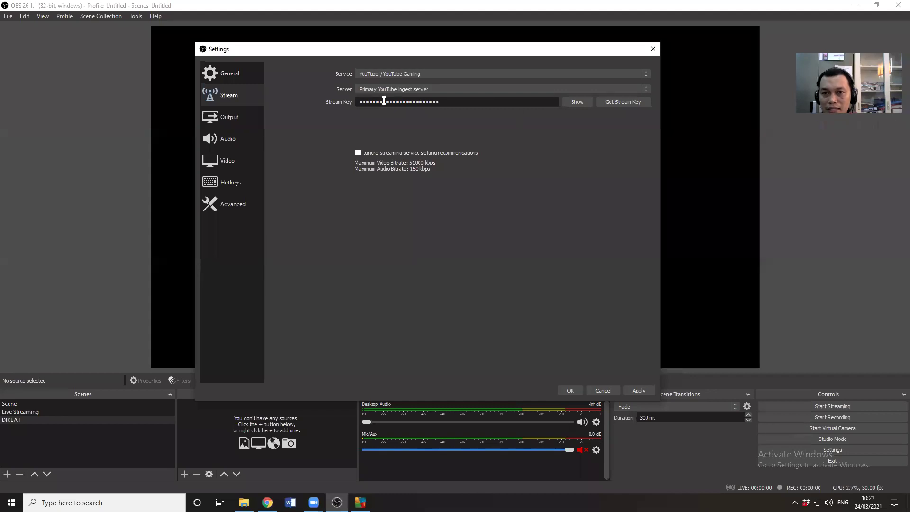
pyautogui.click(577, 102)
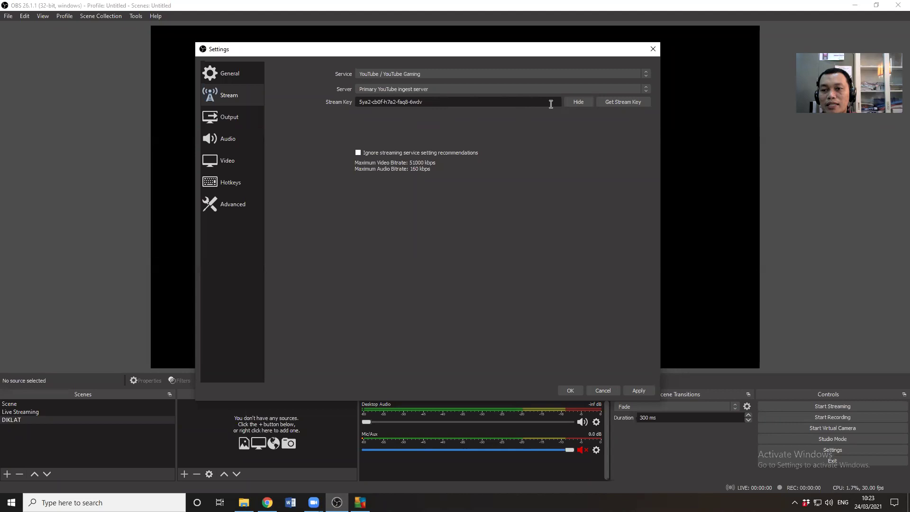
pyautogui.click(576, 103)
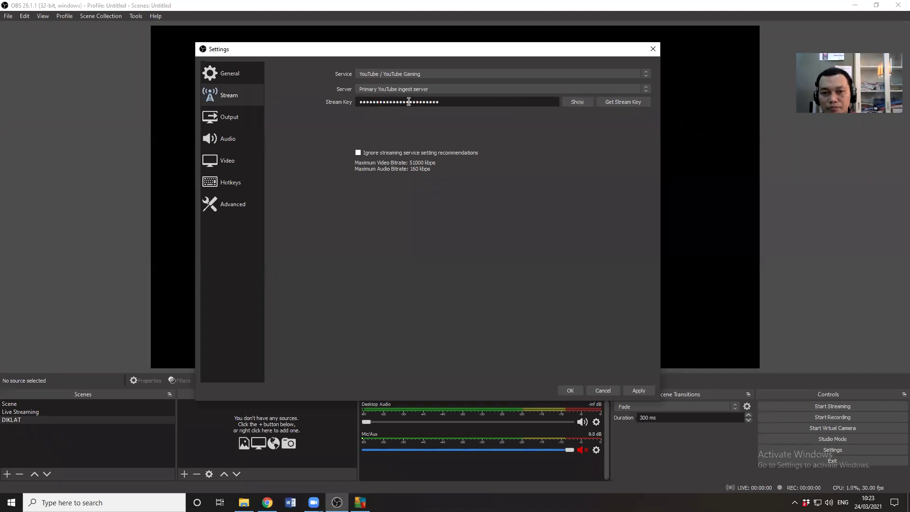
# - Review the output settings for streaming, keeping the output mode on Advanced
pyautogui.click(231, 118)
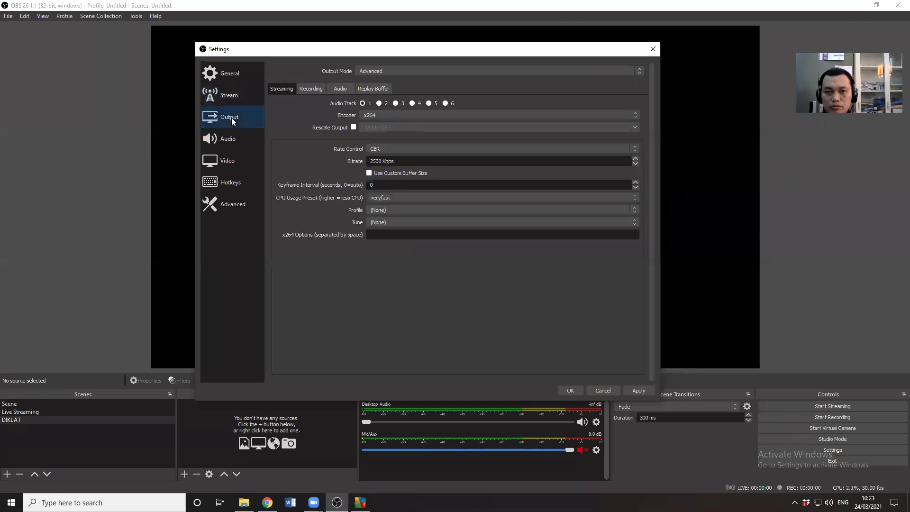
pyautogui.click(396, 70)
pyautogui.click(395, 70)
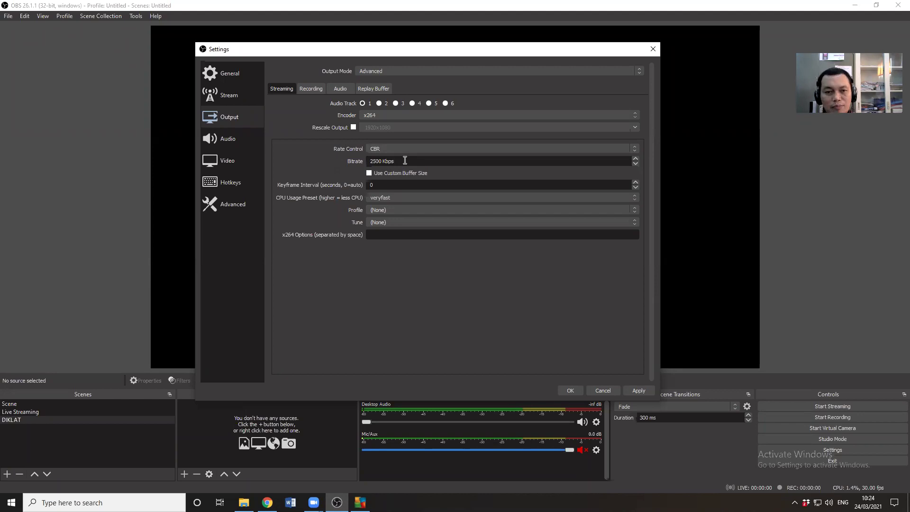
# - Review the audio settings and the devices available for Mic/Auxiliary Audio, keeping Default
pyautogui.click(227, 141)
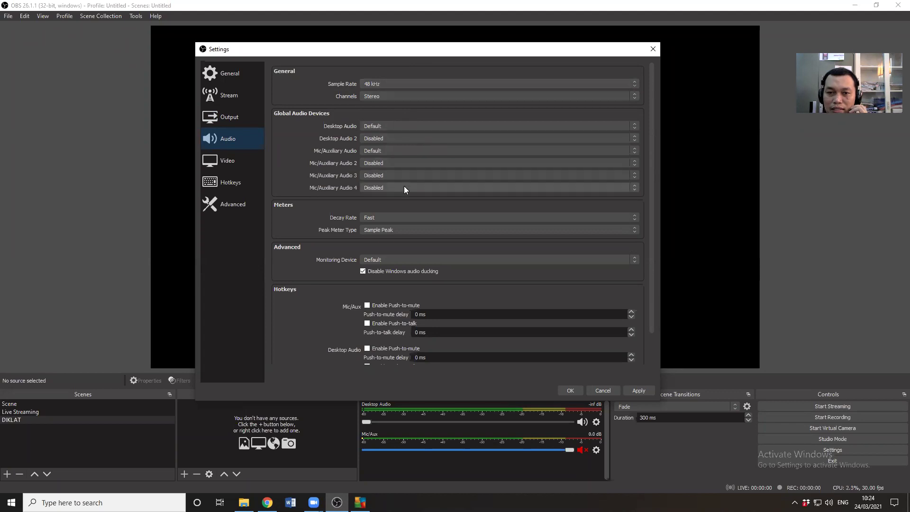
pyautogui.click(396, 151)
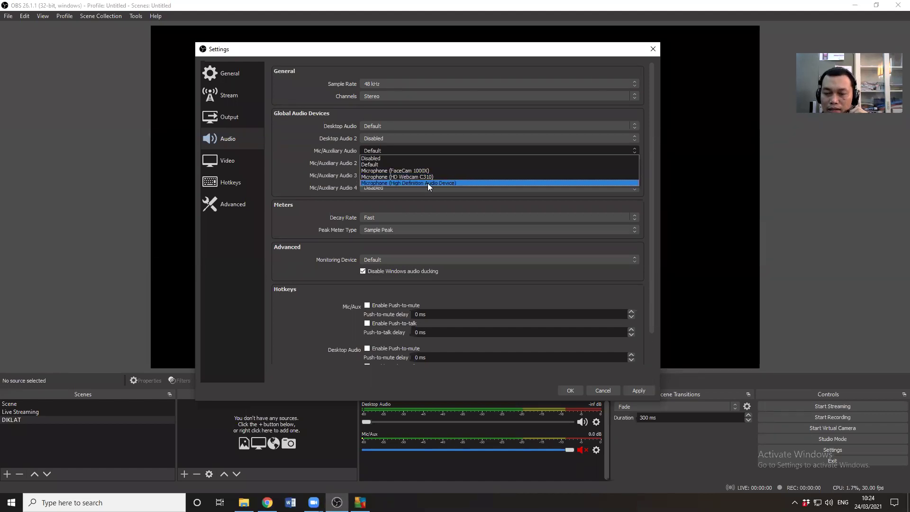
pyautogui.click(395, 145)
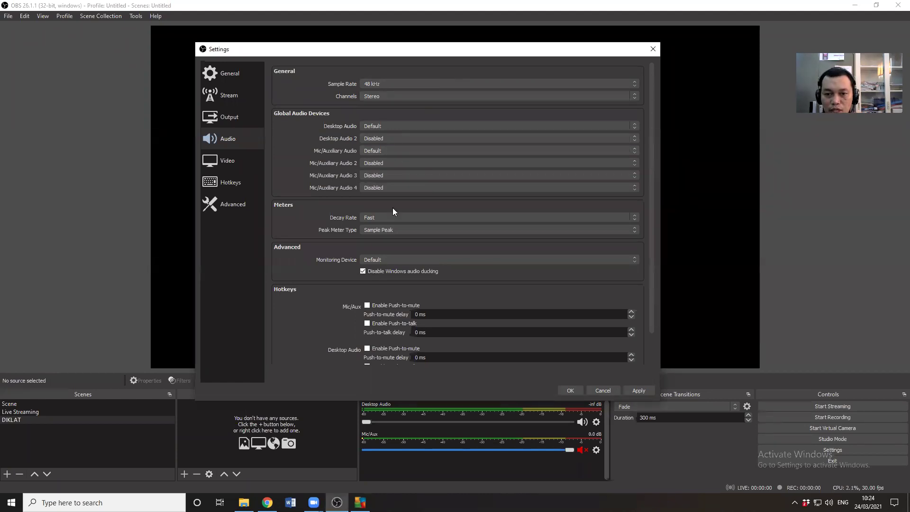
pyautogui.scroll(-2, 392, 208)
pyautogui.scroll(2, 392, 208)
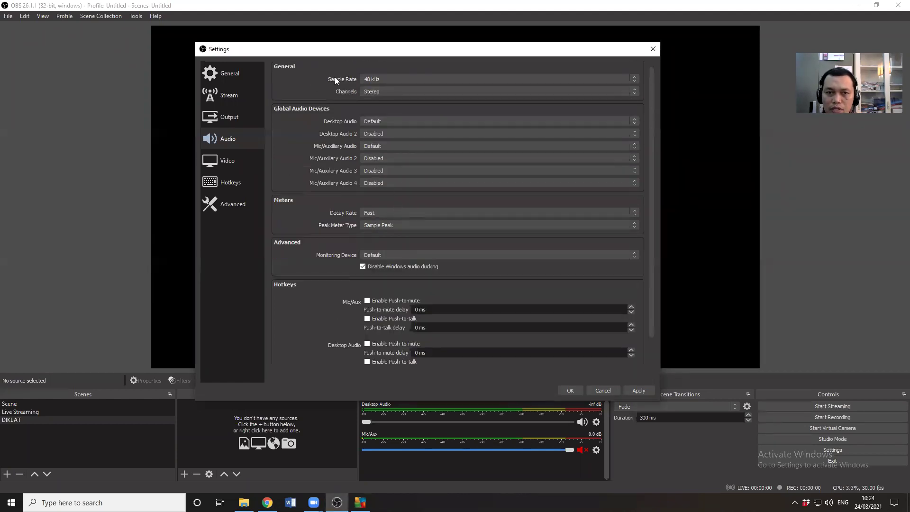
# - Set both the output (scaled) resolution and the base (canvas) resolution of the video to 1280x720
pyautogui.click(228, 162)
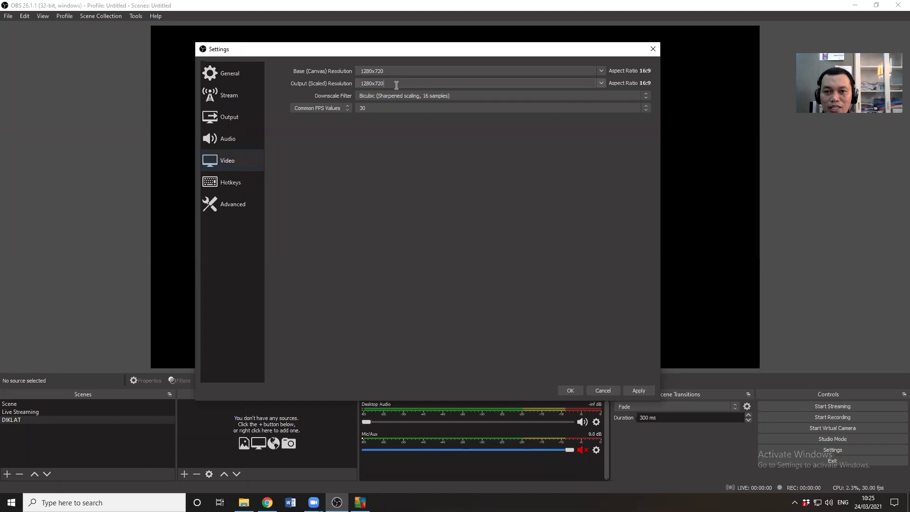
pyautogui.click(601, 84)
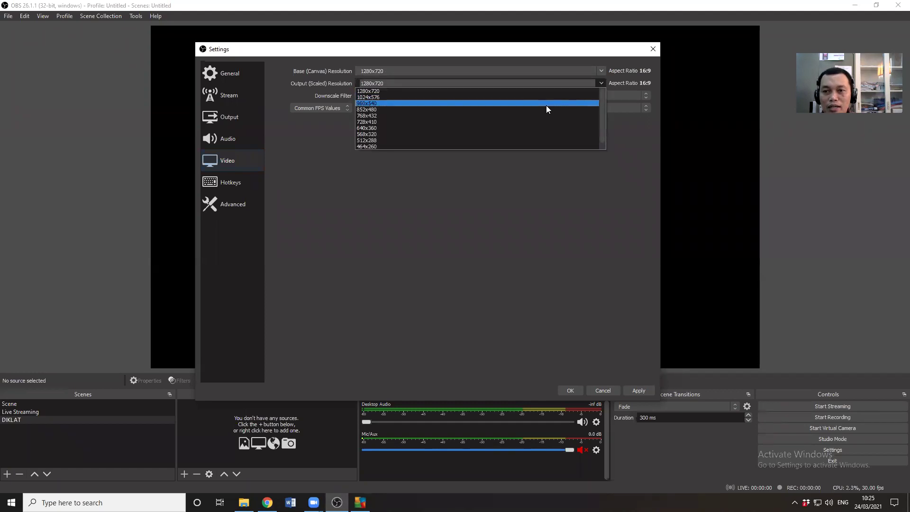
pyautogui.click(448, 91)
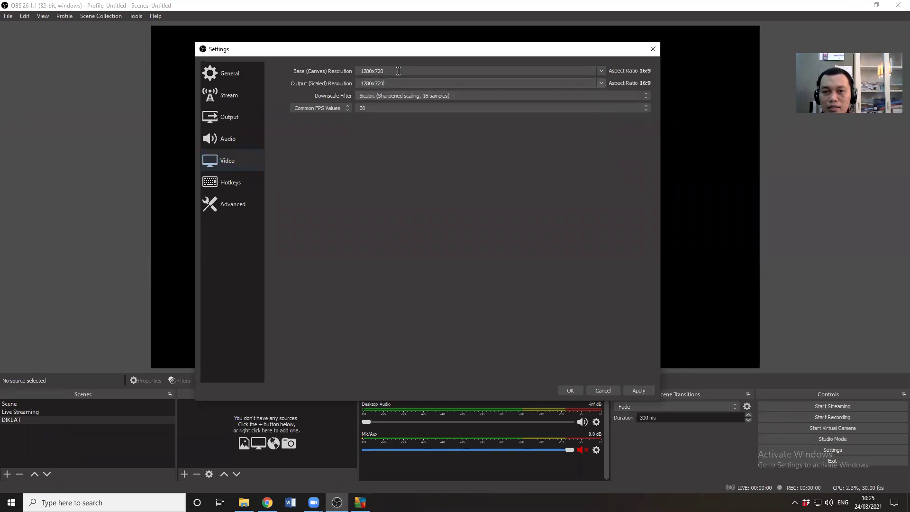
pyautogui.click(601, 72)
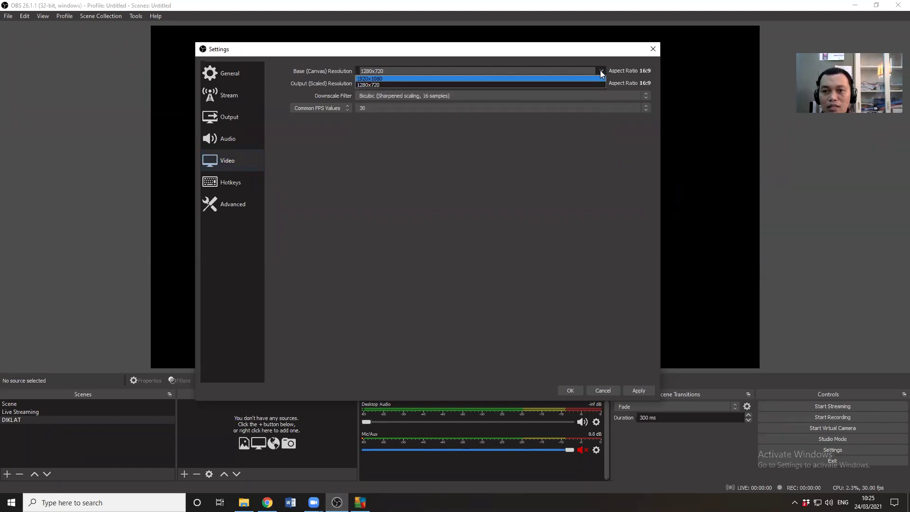
pyautogui.click(372, 85)
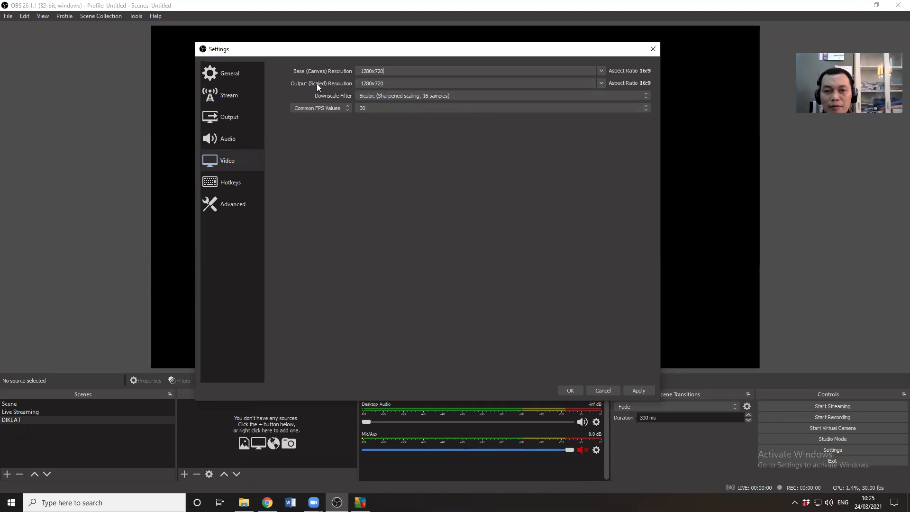
# - Check the hotkey and advanced settings, return to the stream settings and apply the configuration
pyautogui.click(233, 182)
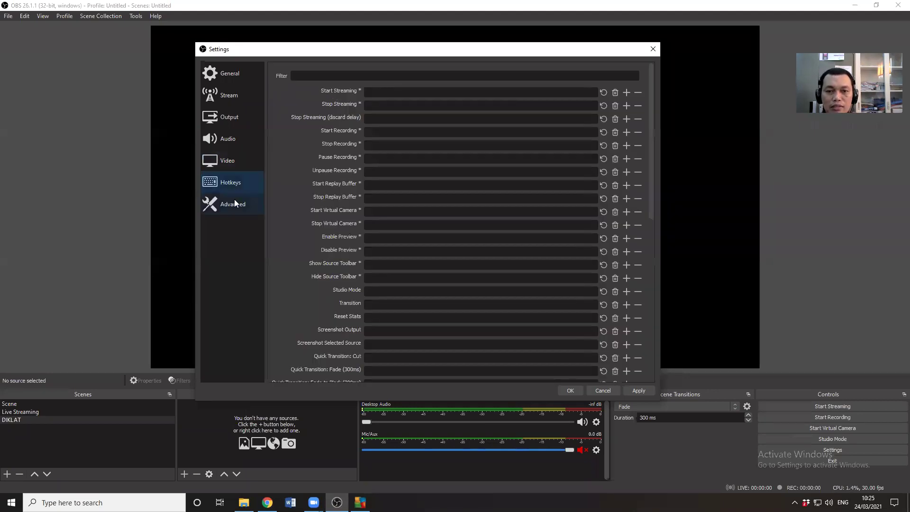
pyautogui.click(234, 200)
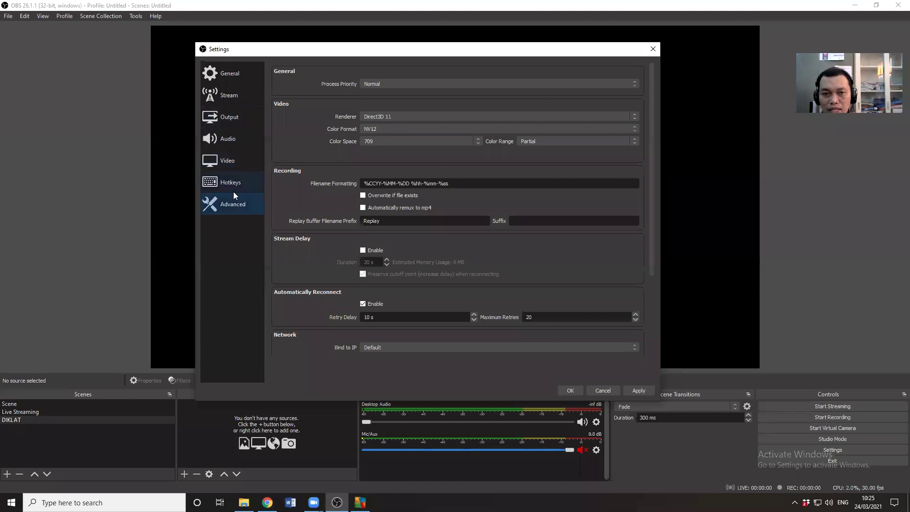
pyautogui.click(227, 96)
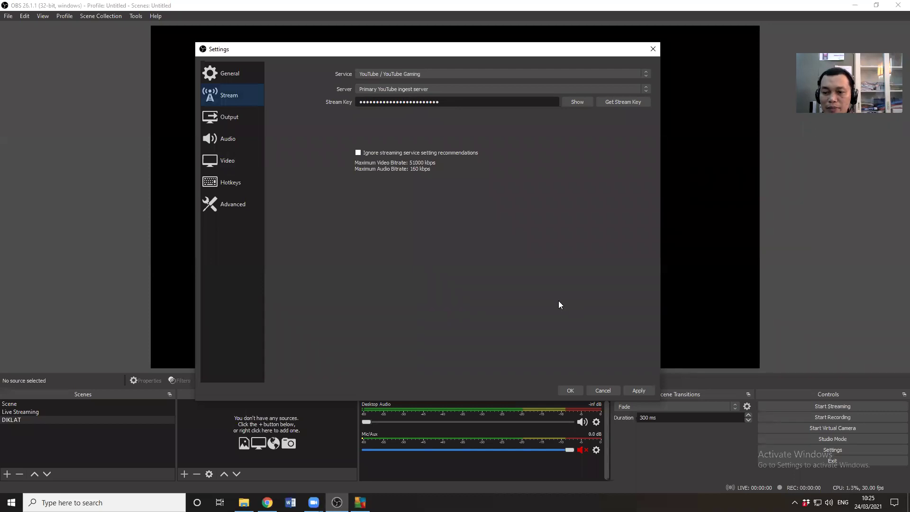
pyautogui.click(639, 390)
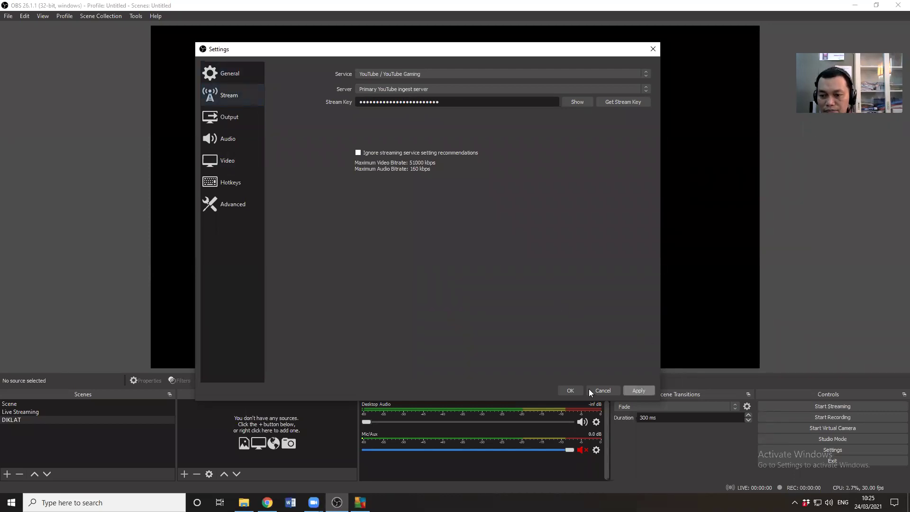
# - Confirm the configuration and close the settings dialog
pyautogui.click(570, 389)
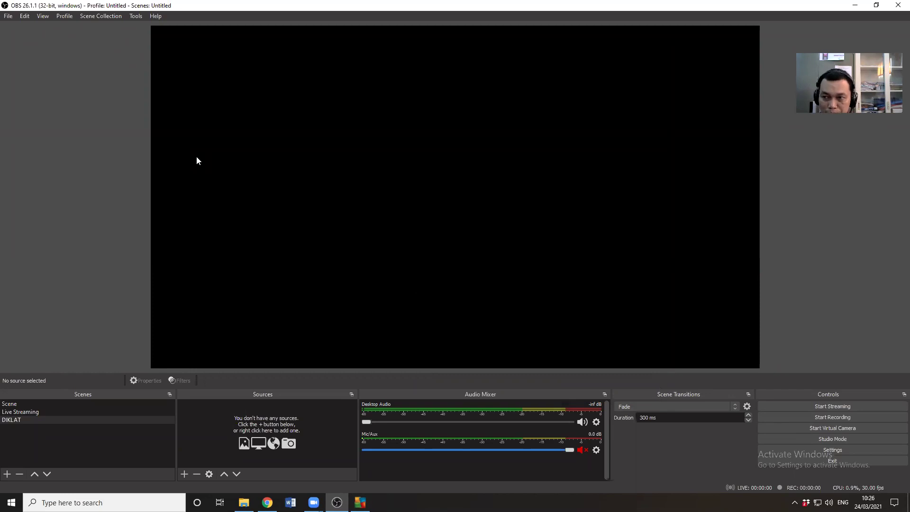
pyautogui.click(833, 52)
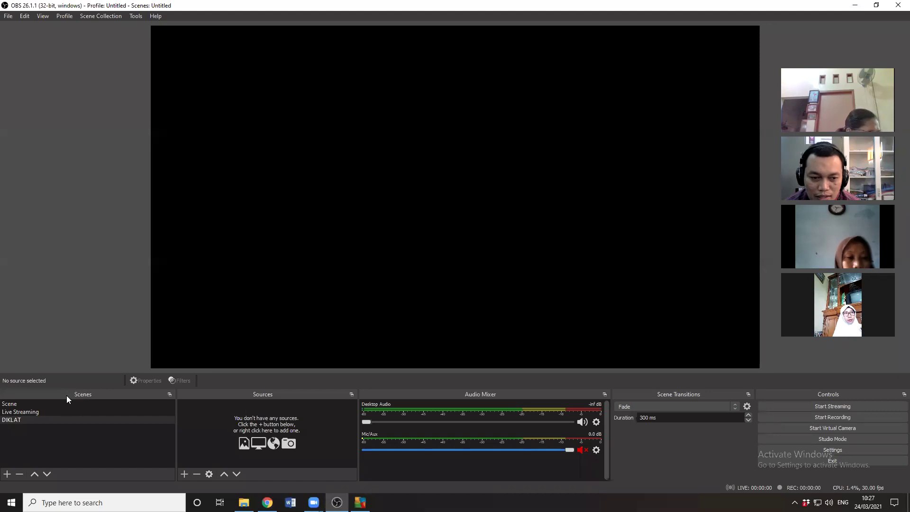
# - Look through the existing scenes and examine the EduResearch, Logo, Window Capture and Running Text sources of the Live Streaming scene
pyautogui.click(28, 413)
pyautogui.click(19, 418)
pyautogui.click(28, 402)
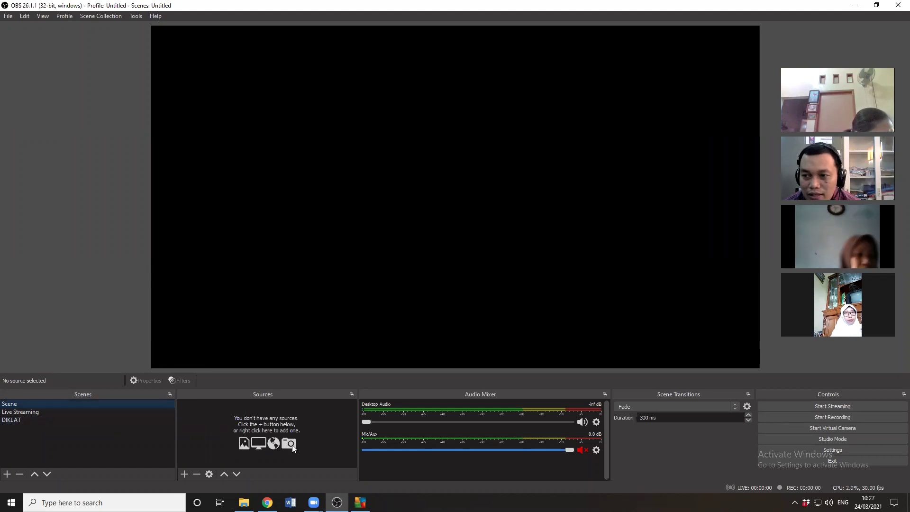
pyautogui.click(19, 412)
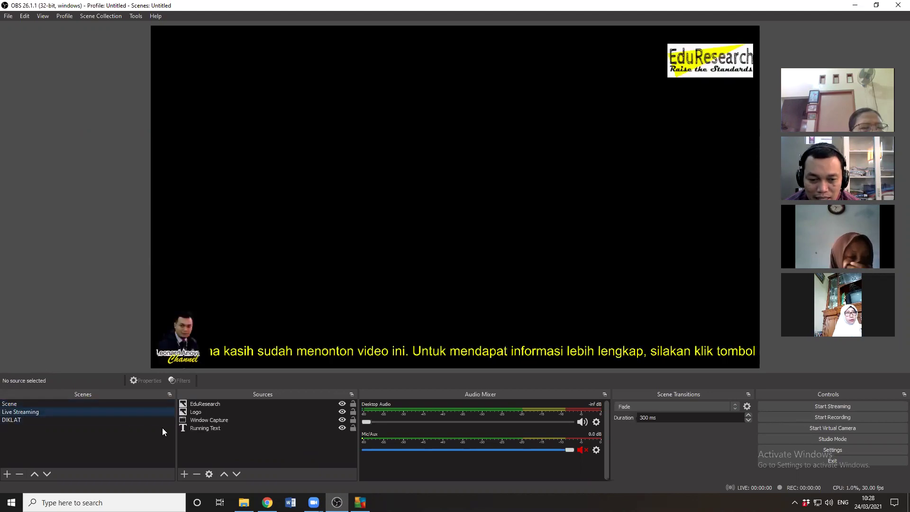
pyautogui.click(202, 404)
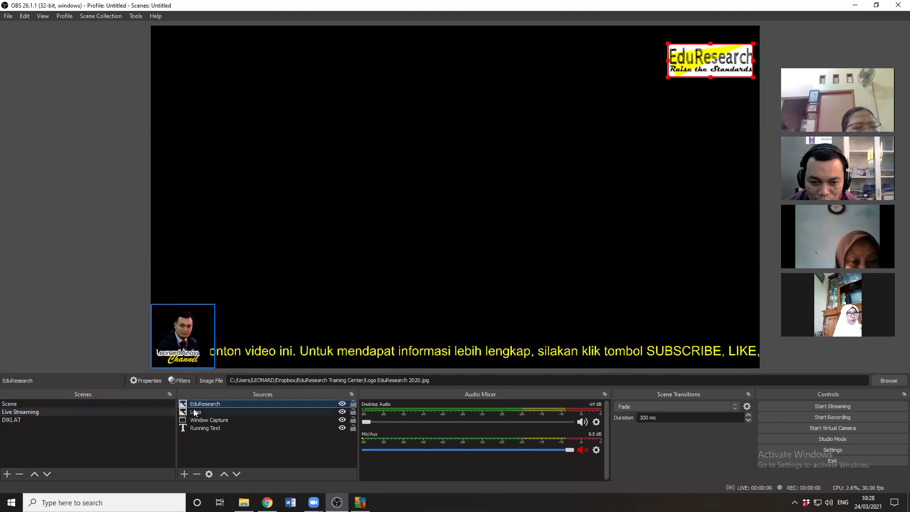
pyautogui.click(196, 339)
pyautogui.click(212, 420)
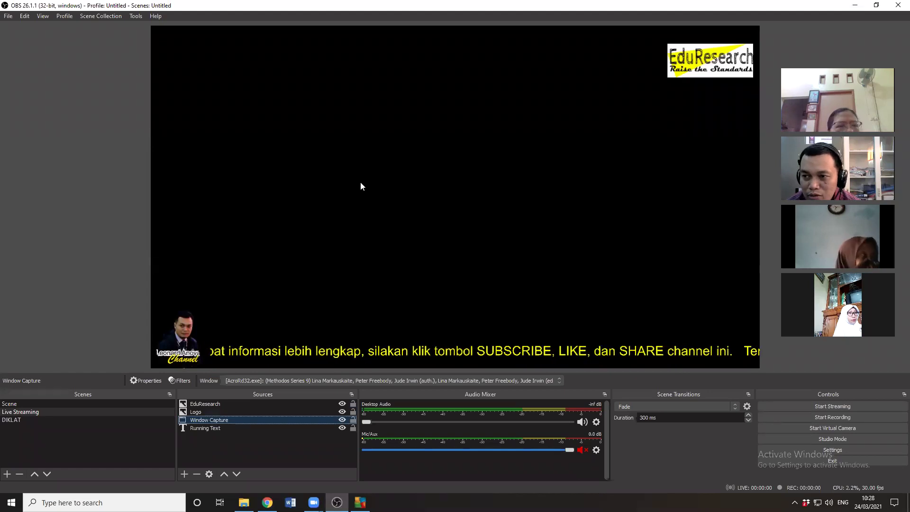
pyautogui.click(216, 428)
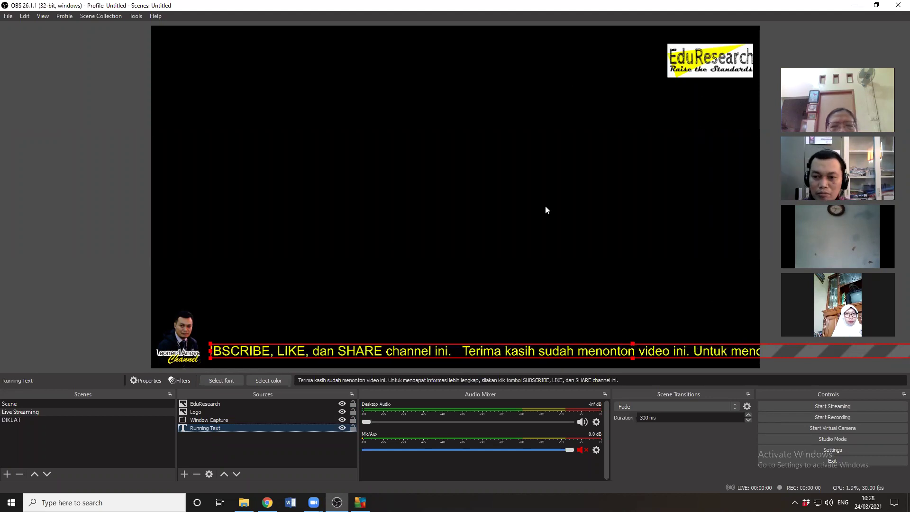
# - Add a new scene named RUMAHKU and select it in the scene list
pyautogui.click(7, 475)
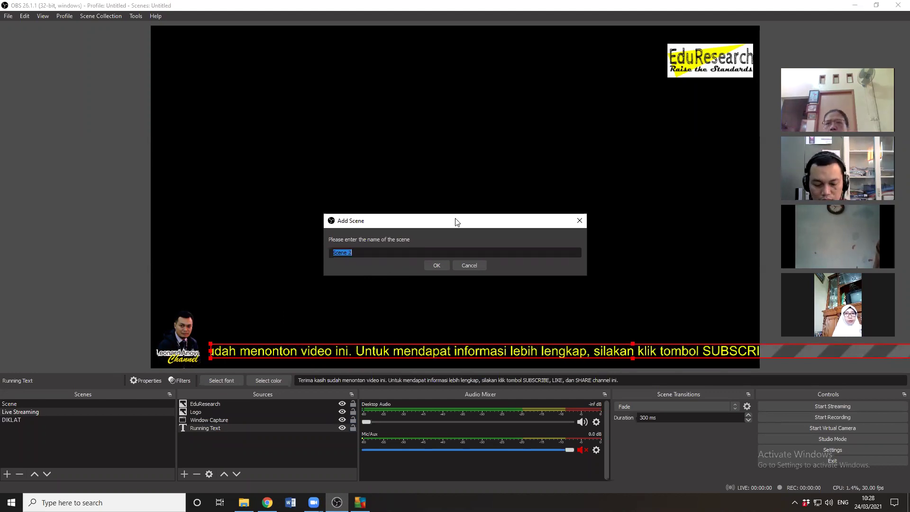
pyautogui.write('RUM')
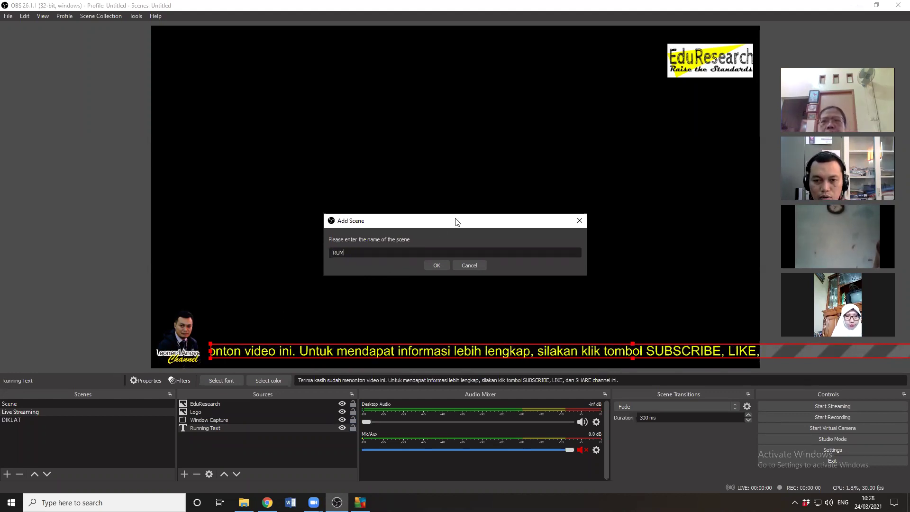
pyautogui.write('AHKU')
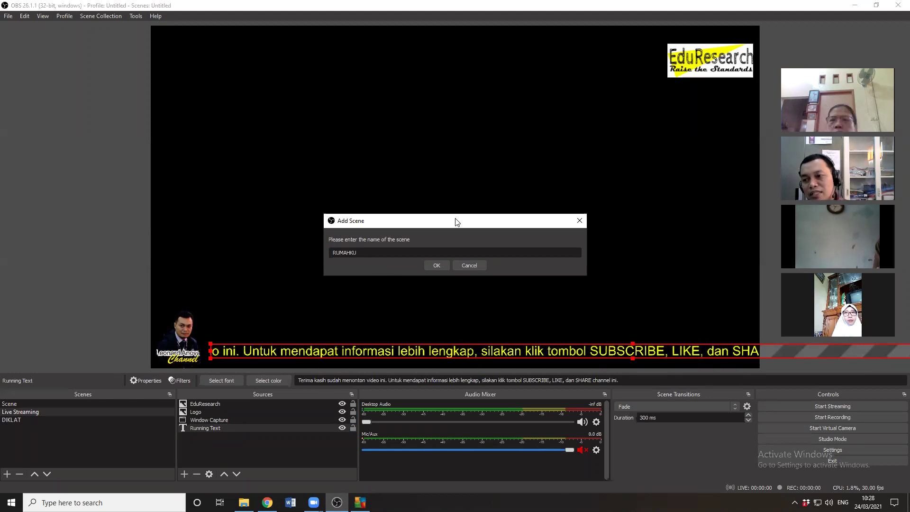
pyautogui.click(442, 265)
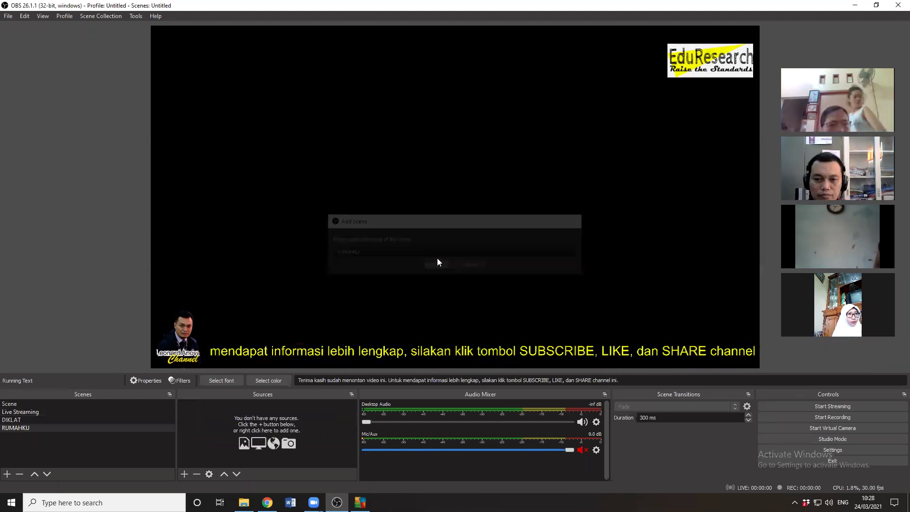
pyautogui.click(23, 429)
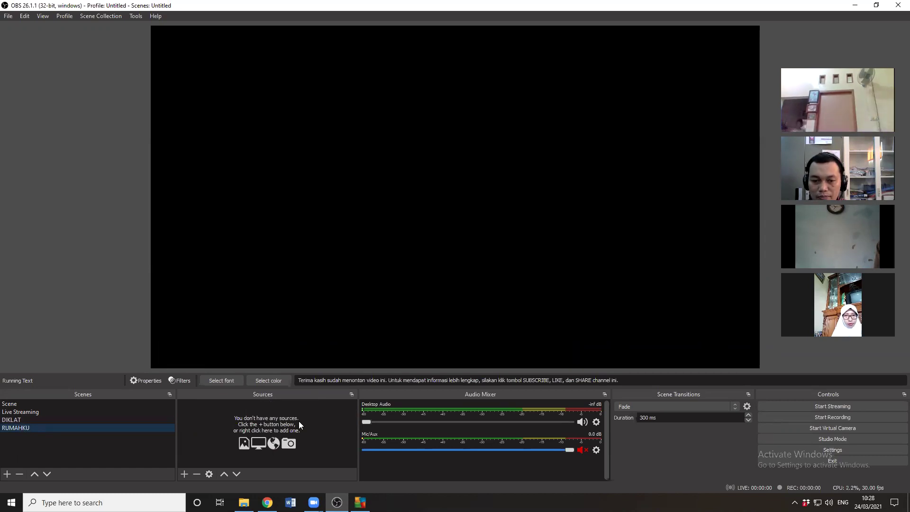
pyautogui.click(774, 182)
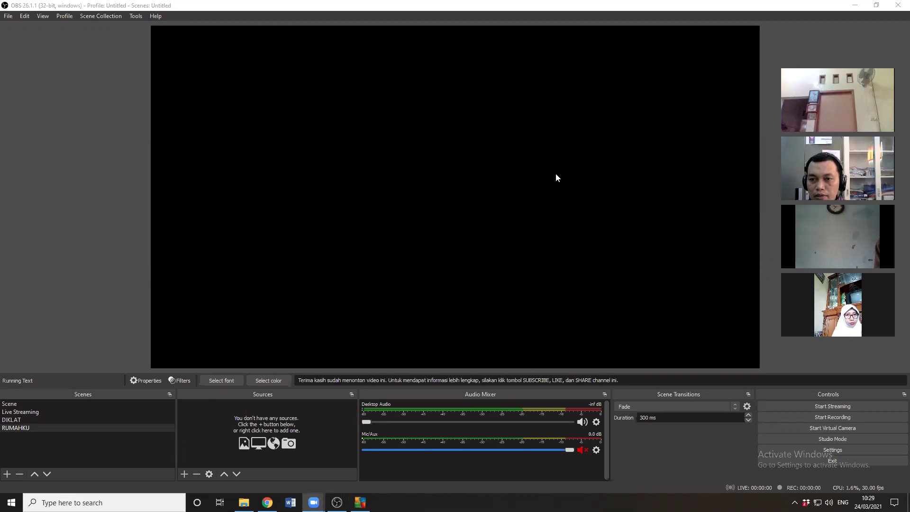
pyautogui.click(14, 430)
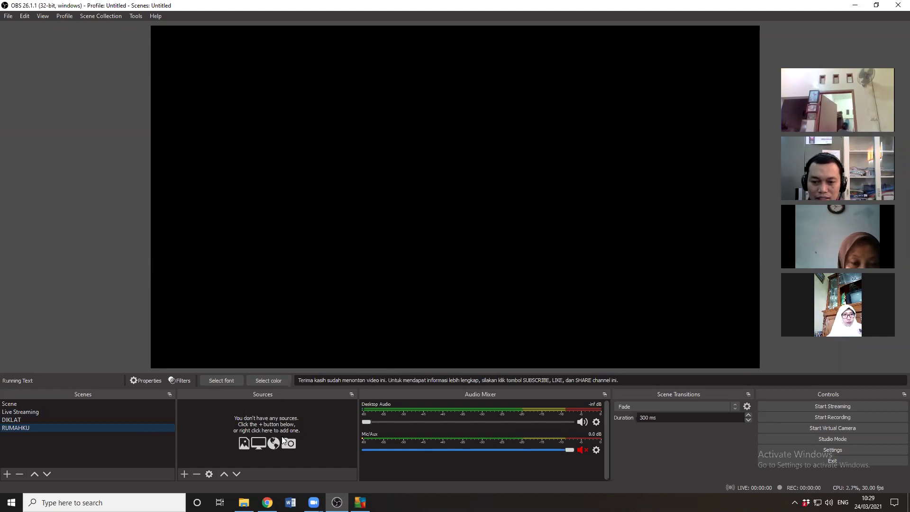
# - View the source types that can be added to the RUMAHKU scene
pyautogui.click(184, 474)
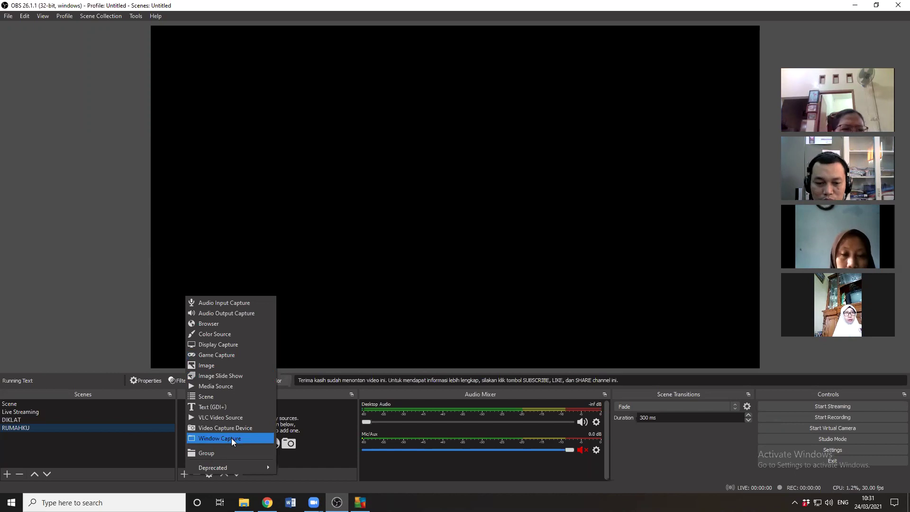
pyautogui.click(77, 280)
# - Switch to File Explorer and open the ToT Reviewer Internal UNINDRA presentation from the Bahan Presentasi folder on drive D
pyautogui.click(243, 502)
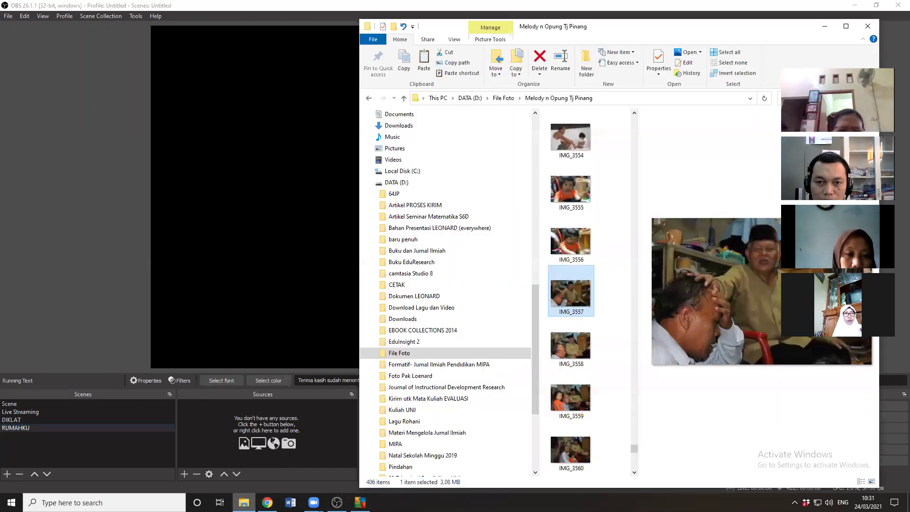
pyautogui.click(408, 229)
pyautogui.click(846, 26)
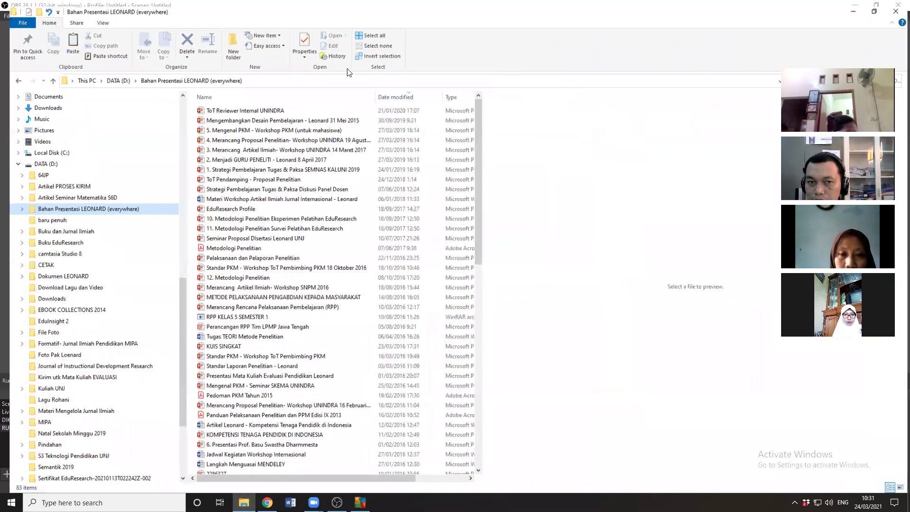
pyautogui.doubleClick(246, 107)
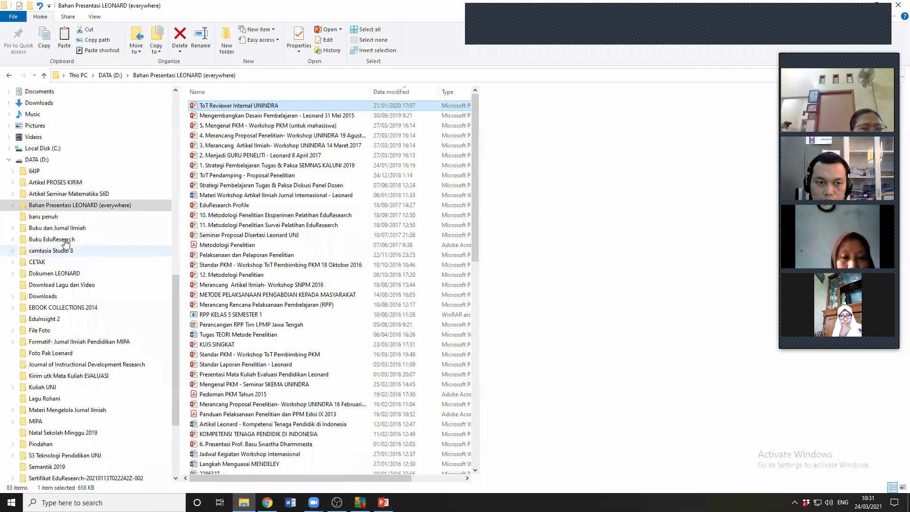
# - Open the PDF 12_20_2017_A Comparis from the African Journal of Research in Mathematics folder inside Buku dan Jurnal Ilmiah > Jurnal Ilmiah
pyautogui.click(59, 228)
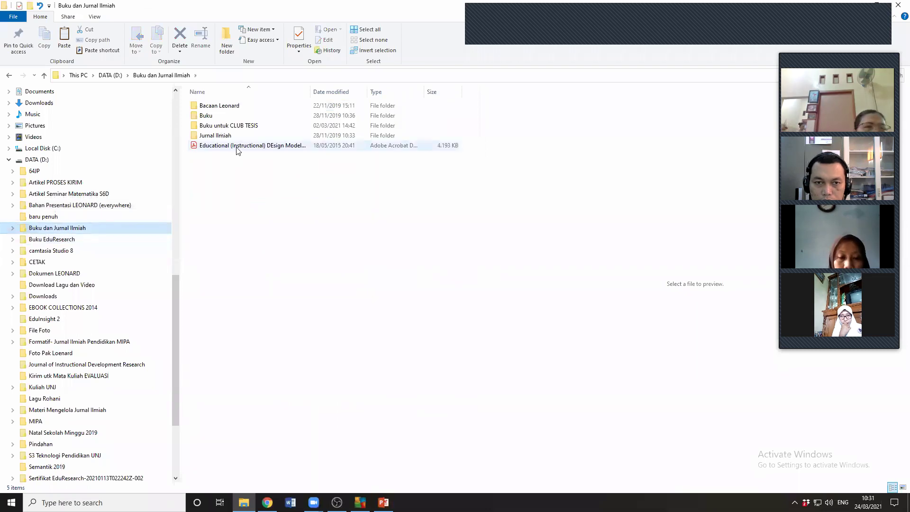
pyautogui.doubleClick(219, 135)
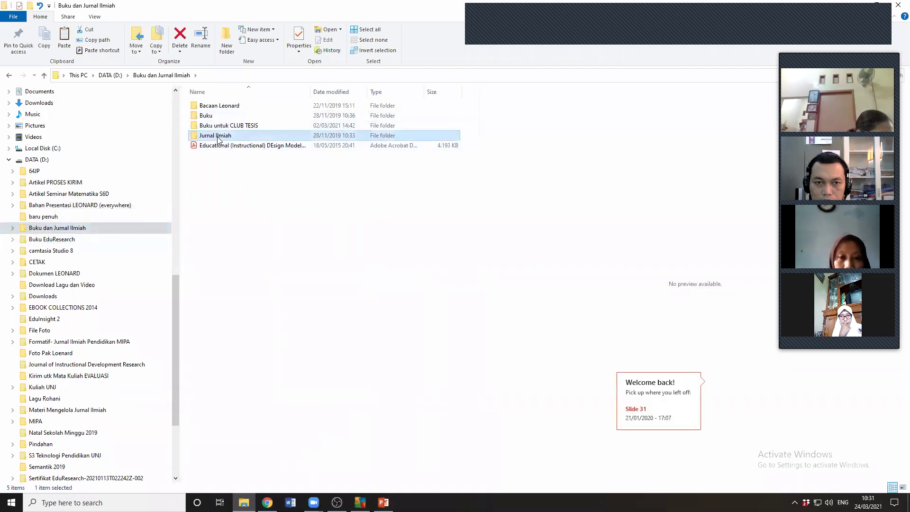
pyautogui.doubleClick(242, 106)
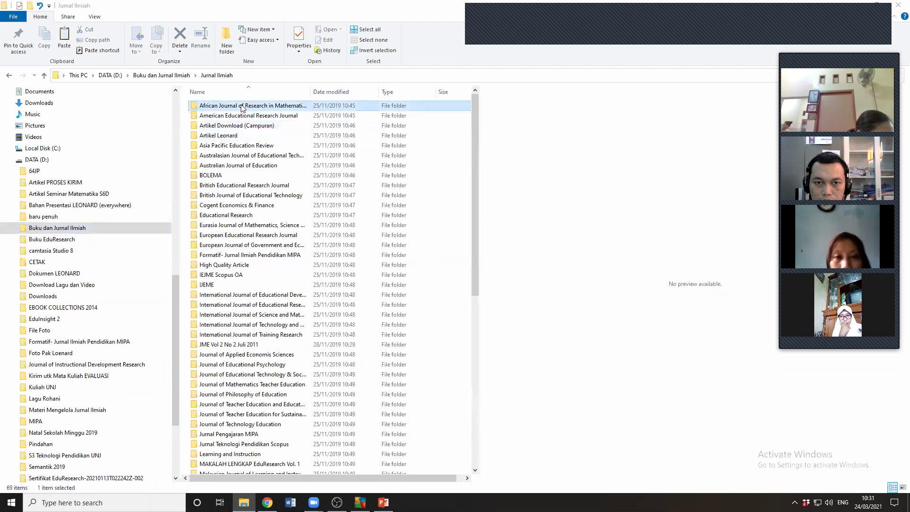
pyautogui.click(242, 106)
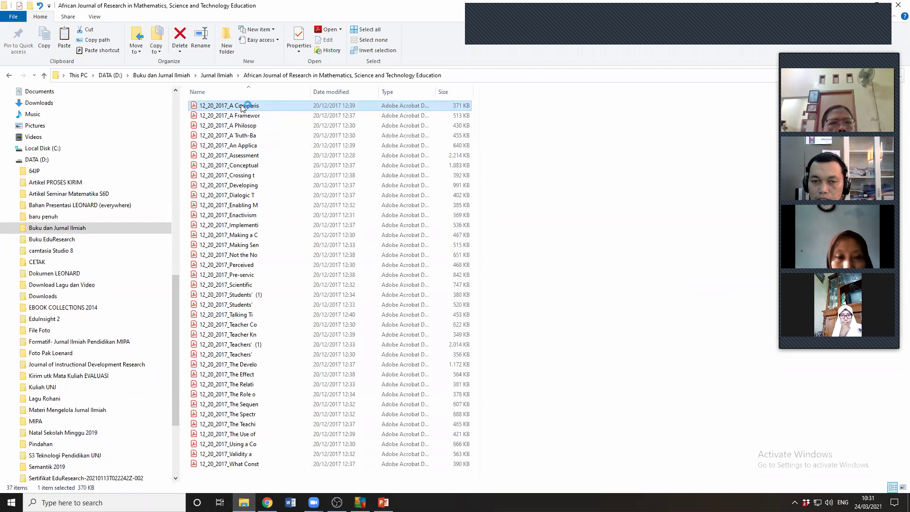
pyautogui.doubleClick(241, 106)
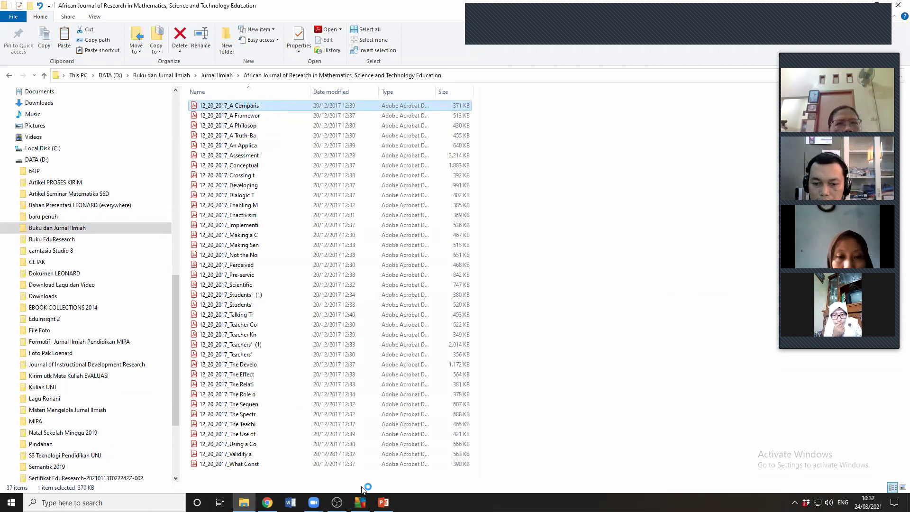
pyautogui.click(384, 501)
pyautogui.click(449, 345)
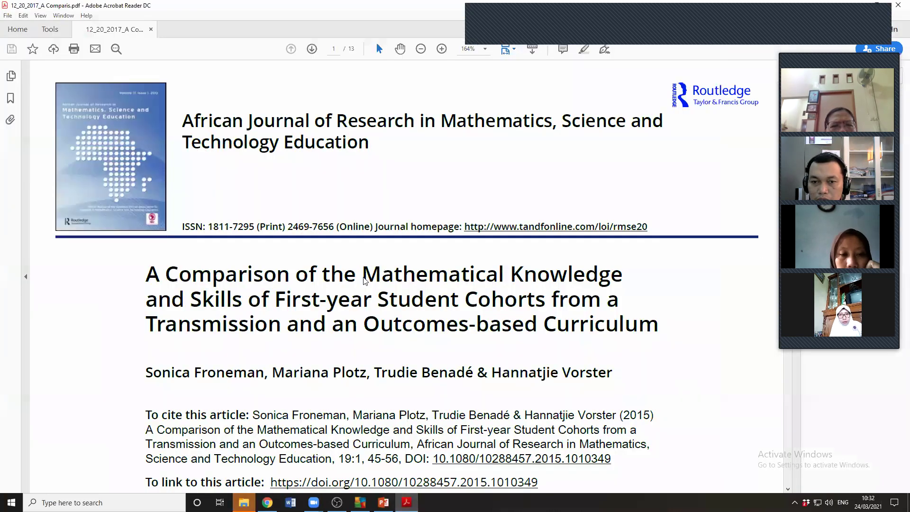
# - Switch back to OBS and start creating a new Window Capture source in the RUMAHKU scene
pyautogui.click(243, 502)
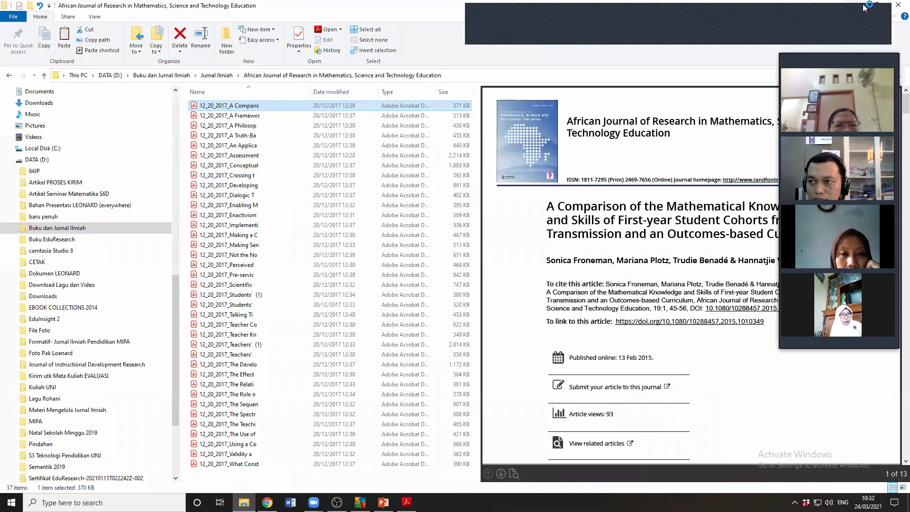
pyautogui.click(337, 502)
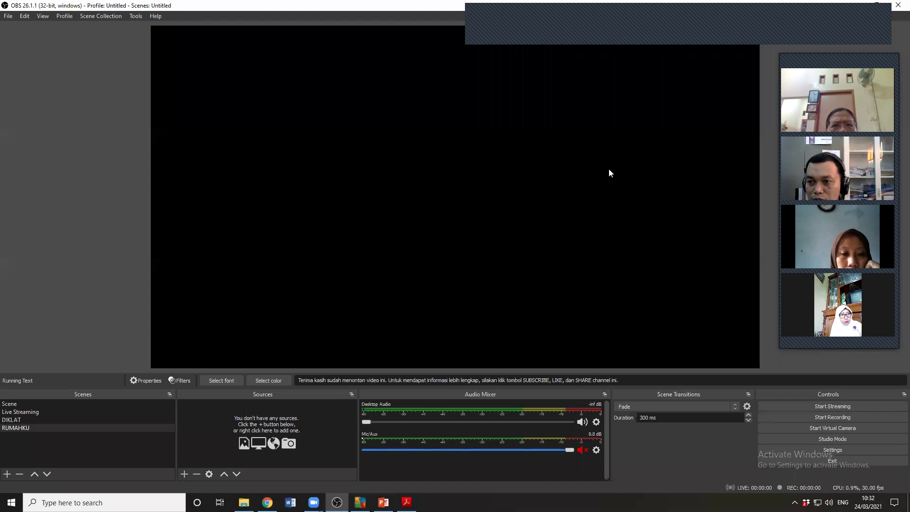
pyautogui.click(182, 474)
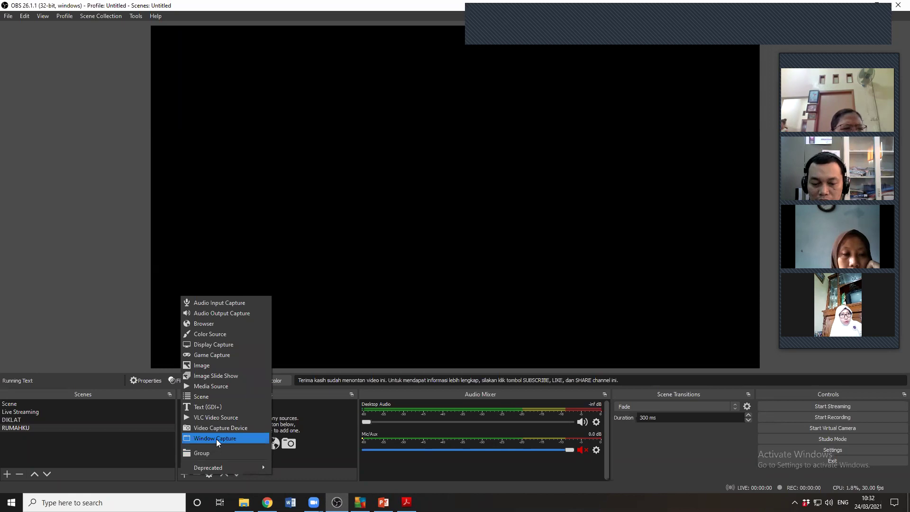
pyautogui.click(216, 439)
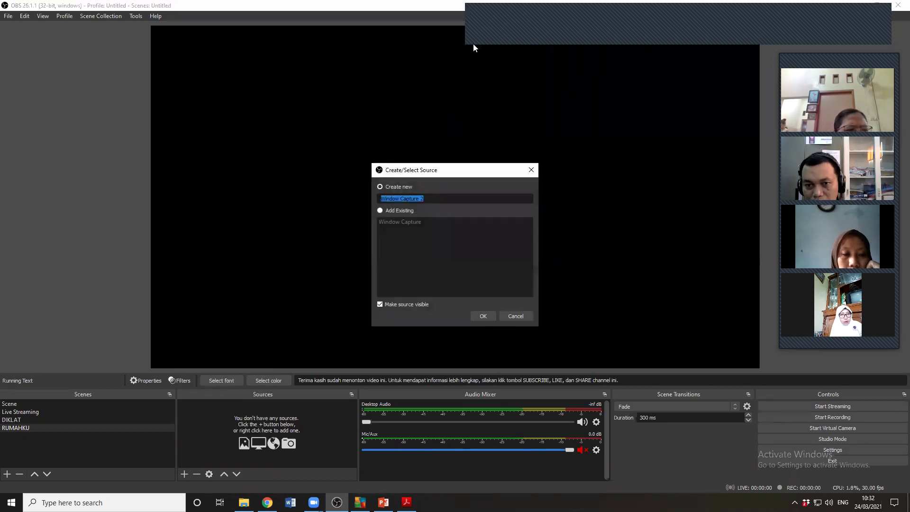
pyautogui.write('WINDOW 1')
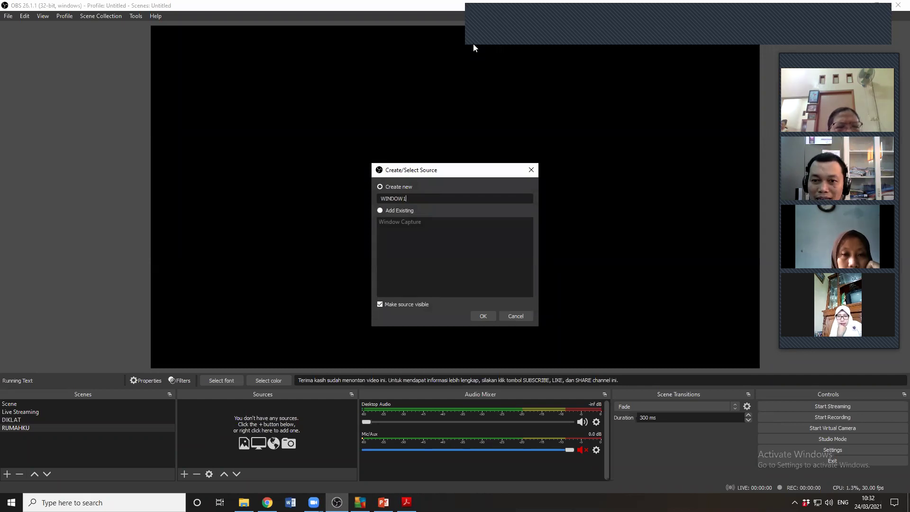
pyautogui.press('BackSpace')
pyautogui.press('BackSpace')
pyautogui.press('BackSpace')
pyautogui.press('BackSpace')
pyautogui.press('BackSpace')
pyautogui.press('BackSpace')
pyautogui.press('BackSpace')
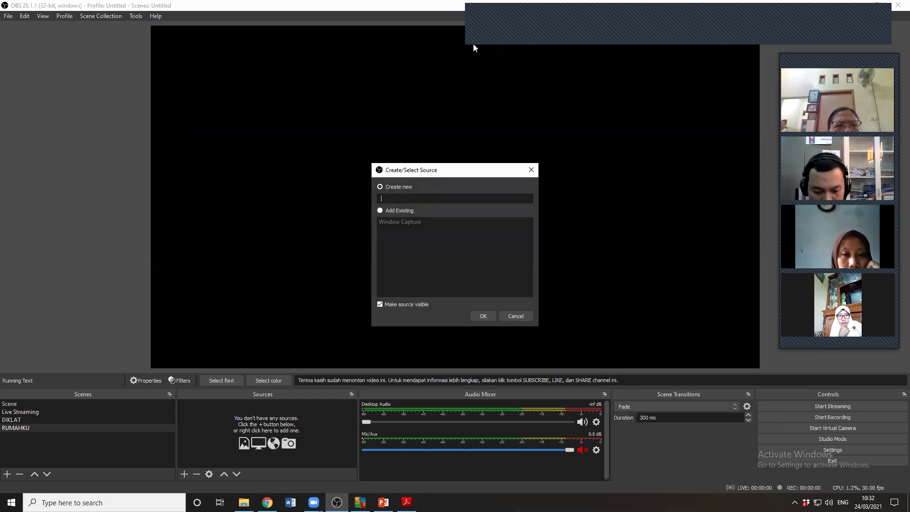
# - Name the new window capture source PPT and set it to capture the ToT Reviewer Internal UNINDRA PowerPoint window
pyautogui.write('PPT')
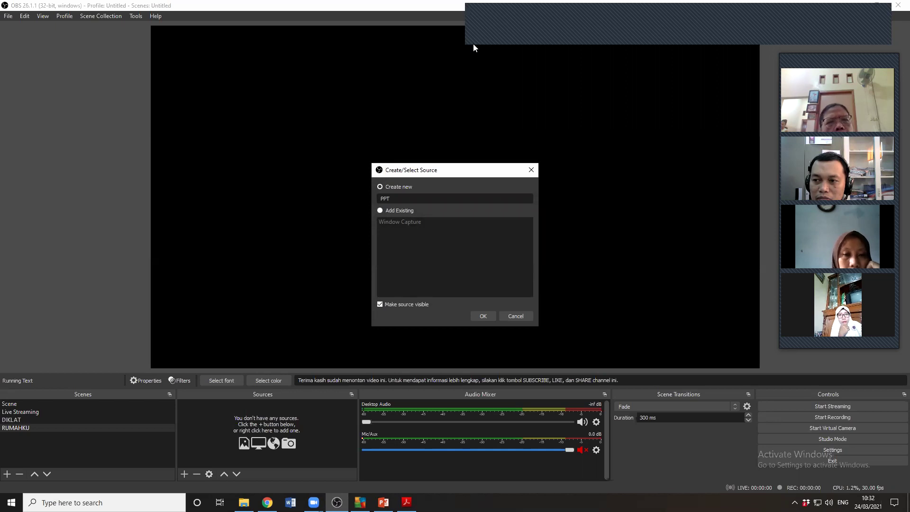
pyautogui.click(476, 314)
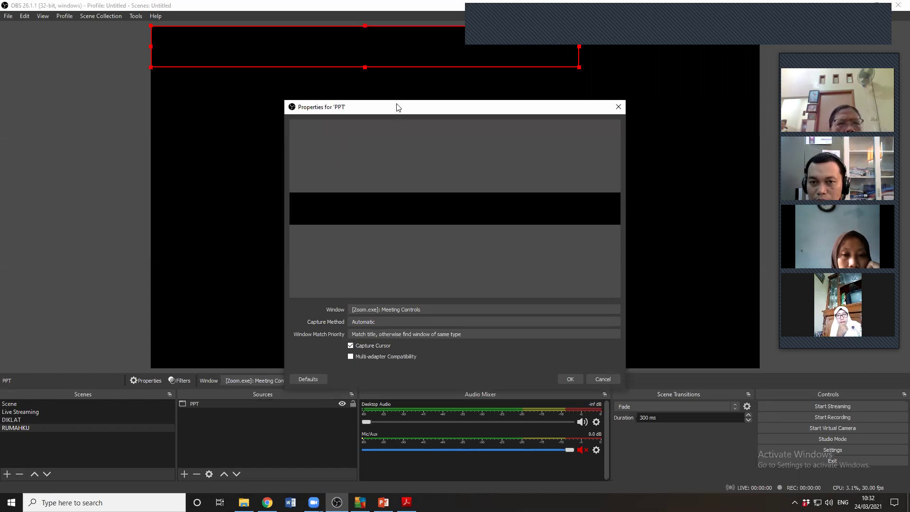
pyautogui.moveTo(330, 108); pyautogui.dragTo(322, 77)
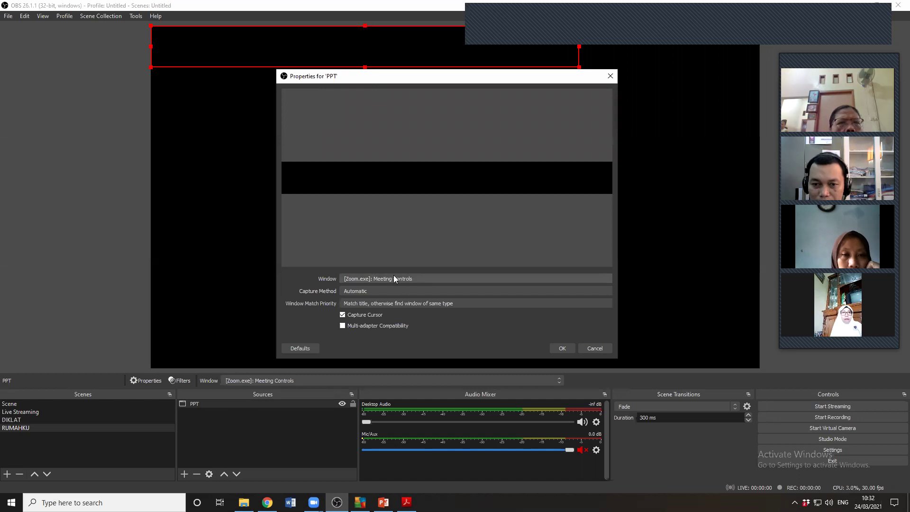
pyautogui.click(442, 281)
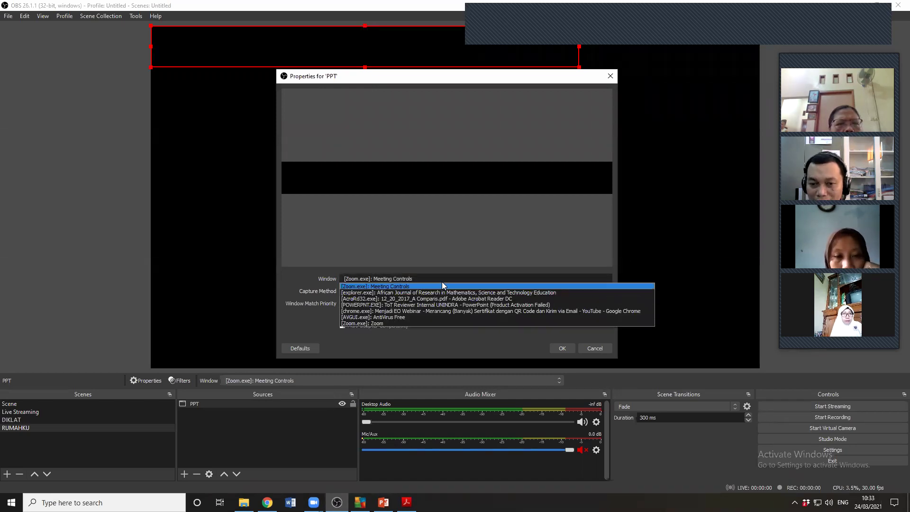
pyautogui.click(417, 305)
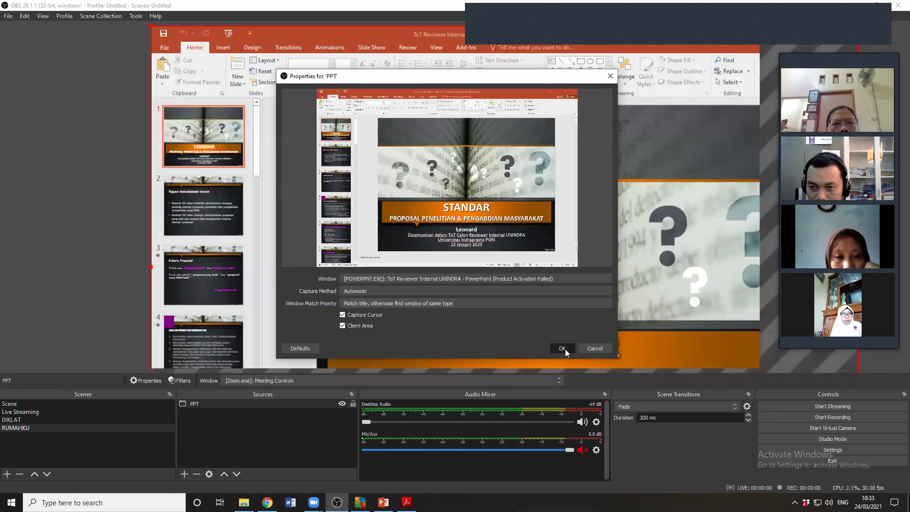
pyautogui.click(562, 348)
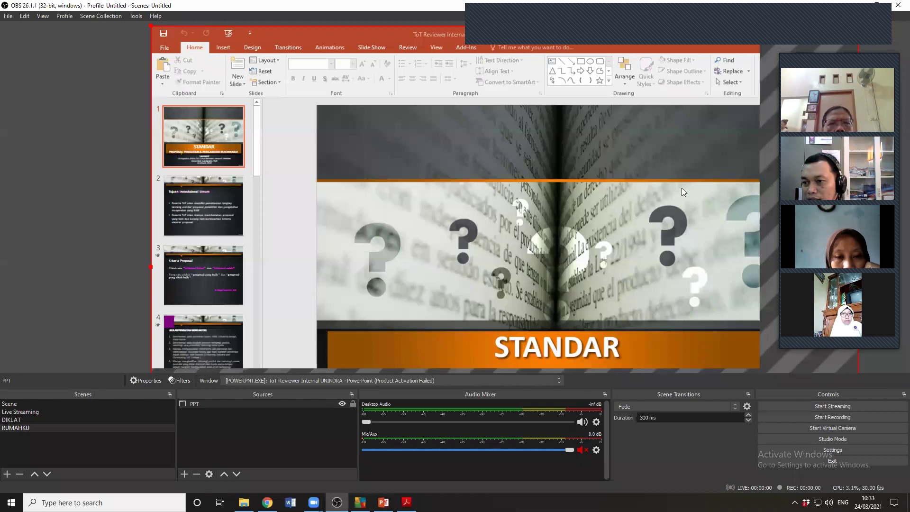
# - Scale the PPT capture down in the preview and align it with the canvas's upper-left corner
pyautogui.moveTo(158, 27); pyautogui.dragTo(324, 146)
pyautogui.moveTo(422, 216); pyautogui.dragTo(251, 96)
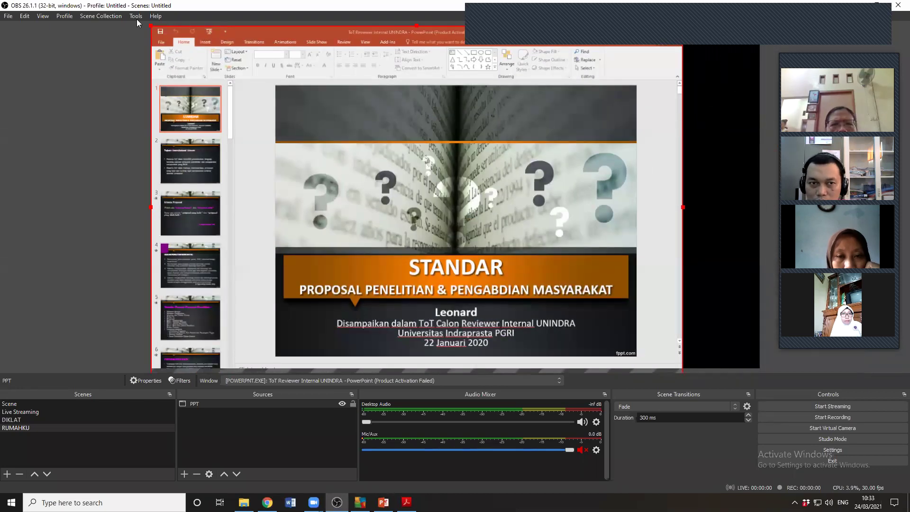
pyautogui.moveTo(148, 26); pyautogui.dragTo(228, 78)
pyautogui.moveTo(389, 234); pyautogui.dragTo(331, 191)
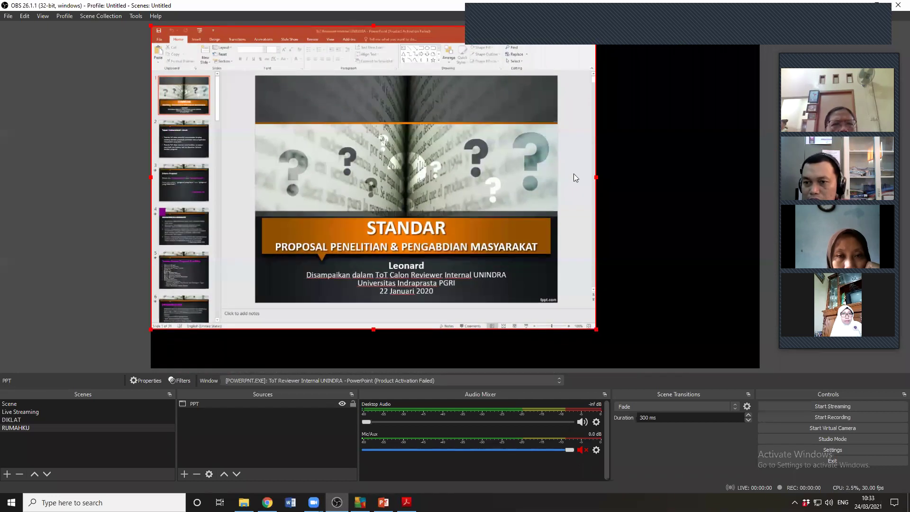
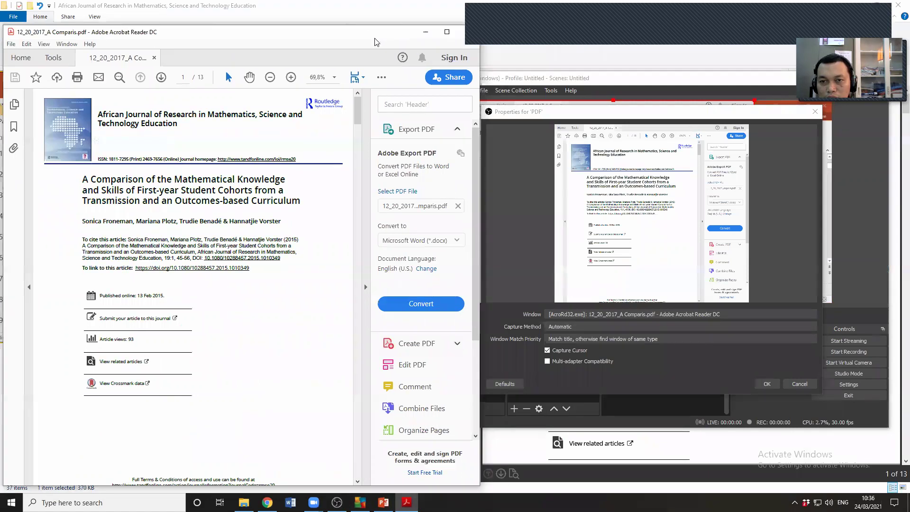
# - Collapse the tools pane of the PDF window, reposition that window slightly, and accept the PDF source's capture properties
pyautogui.click(365, 287)
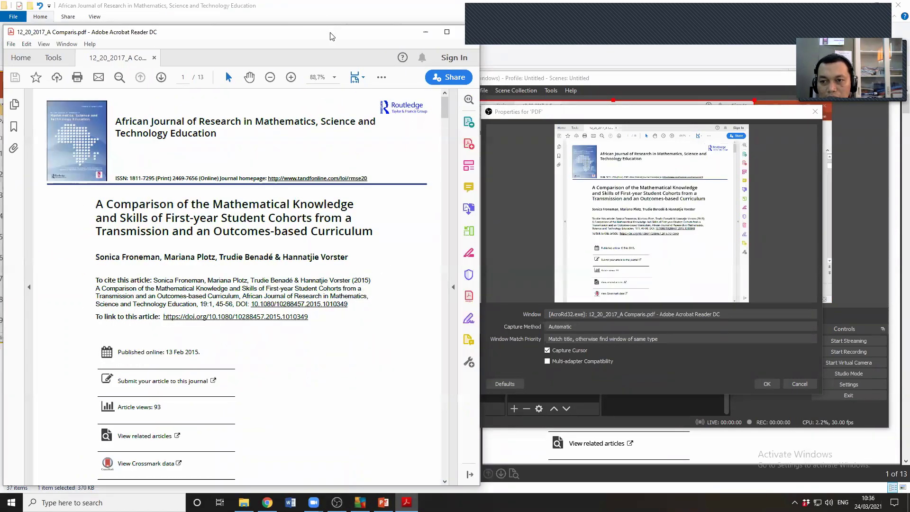
pyautogui.moveTo(332, 36); pyautogui.dragTo(325, 25)
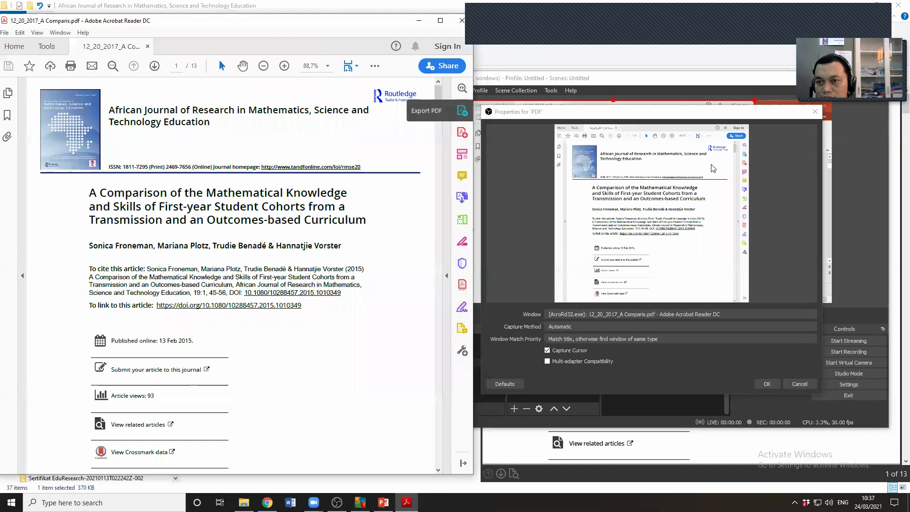
pyautogui.click(634, 195)
pyautogui.click(767, 383)
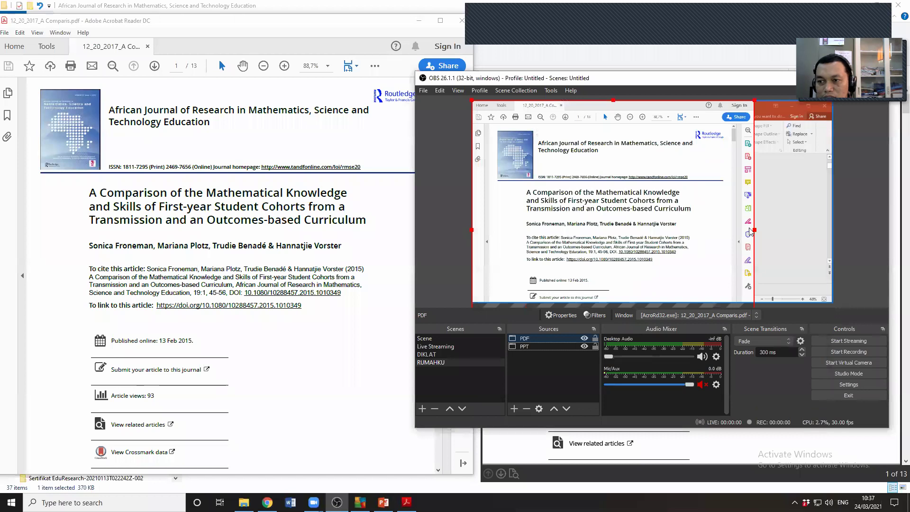
# - Reduce the Acrobat window's height and width, and enlarge the PDF capture on the OBS canvas
pyautogui.click(294, 26)
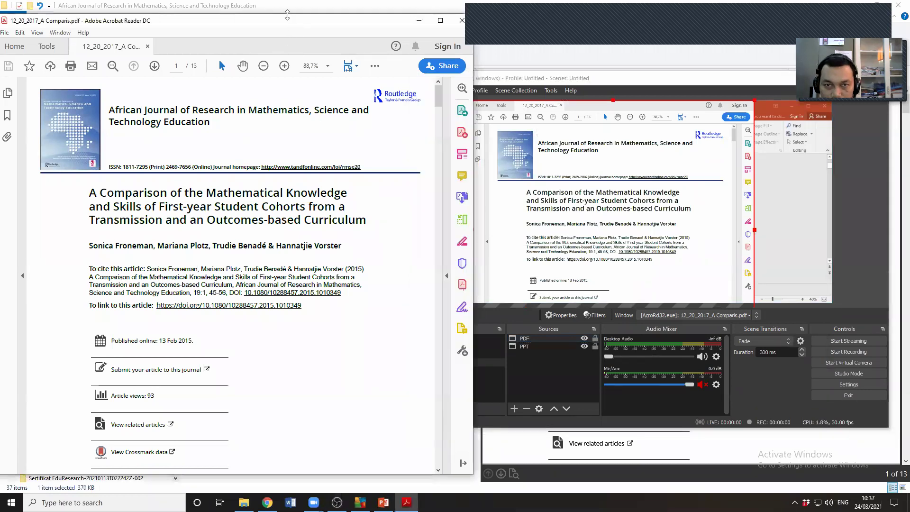
pyautogui.moveTo(287, 15); pyautogui.dragTo(294, 37)
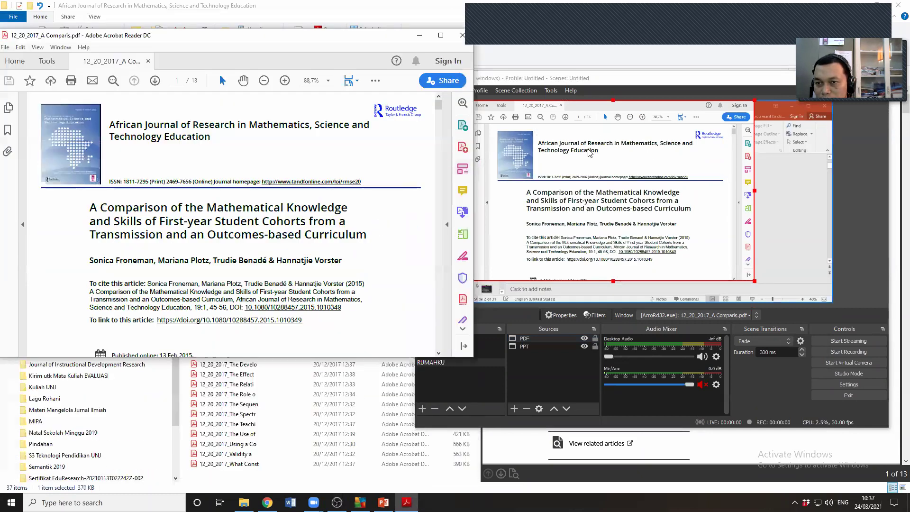
pyautogui.moveTo(754, 281); pyautogui.dragTo(788, 300)
pyautogui.click(292, 39)
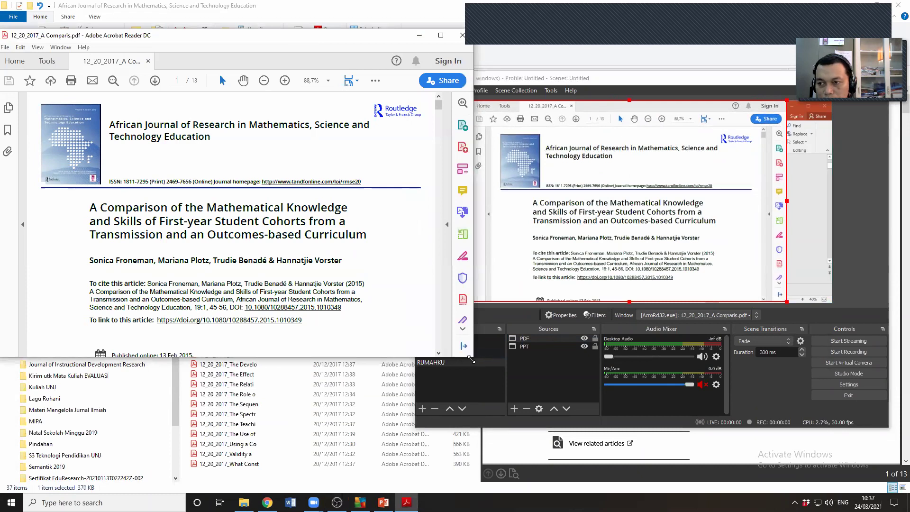
pyautogui.moveTo(472, 360); pyautogui.dragTo(439, 333)
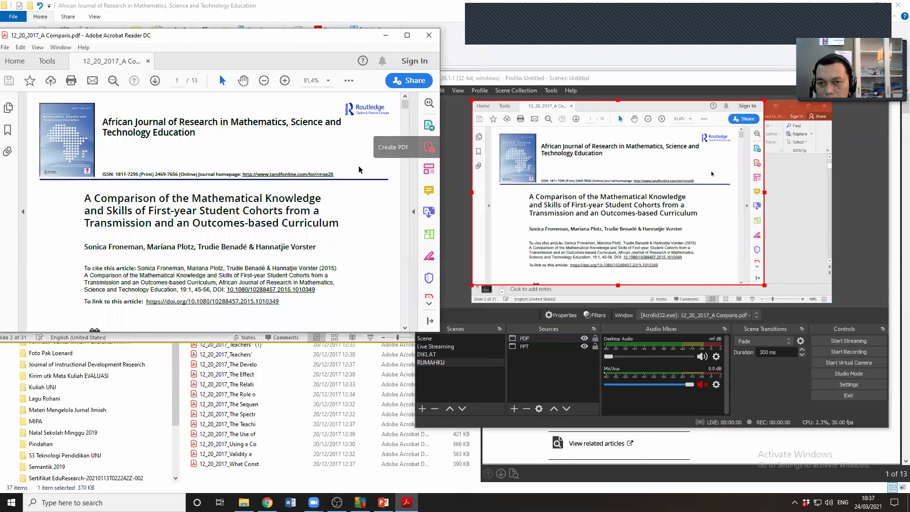
# - Move the ToT Reviewer Internal UNINDRA presentation window below the PDF window and bring the PDF window back to the front
pyautogui.click(262, 342)
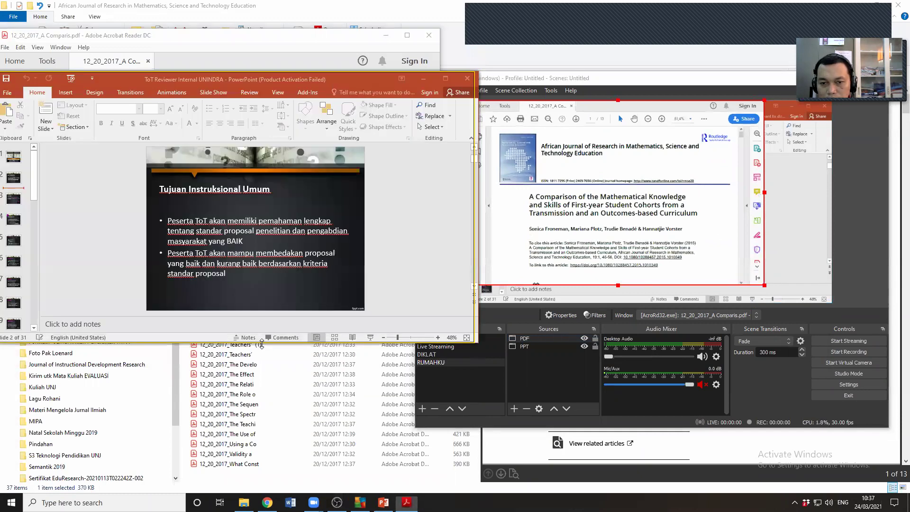
pyautogui.moveTo(262, 342); pyautogui.dragTo(265, 309)
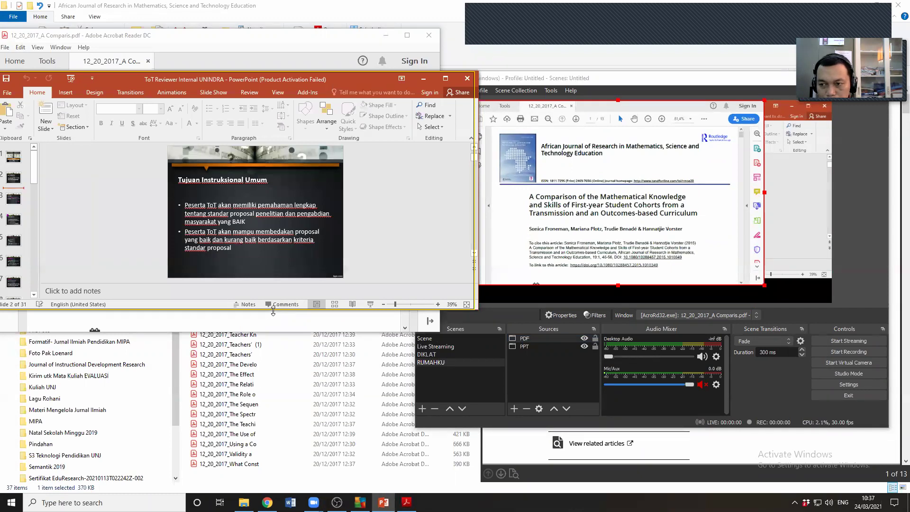
pyautogui.moveTo(273, 311); pyautogui.dragTo(273, 342)
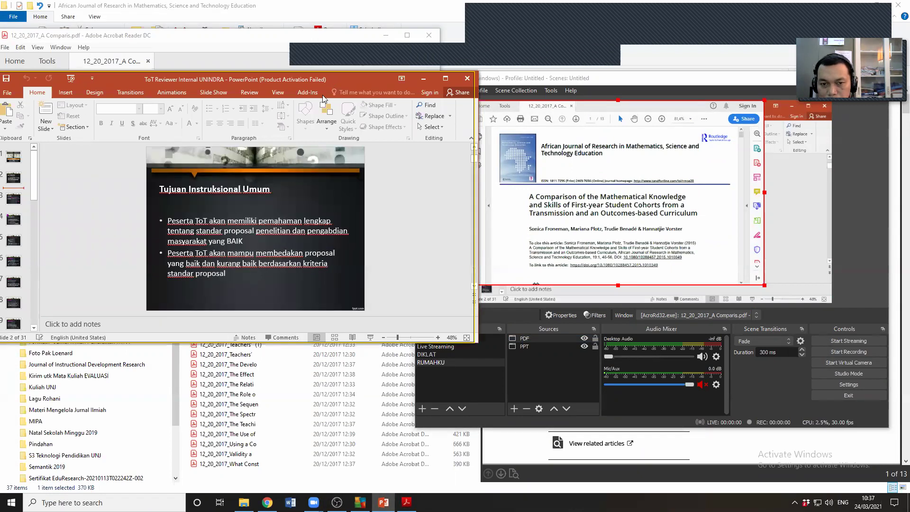
pyautogui.moveTo(322, 95); pyautogui.dragTo(297, 400)
pyautogui.click(242, 45)
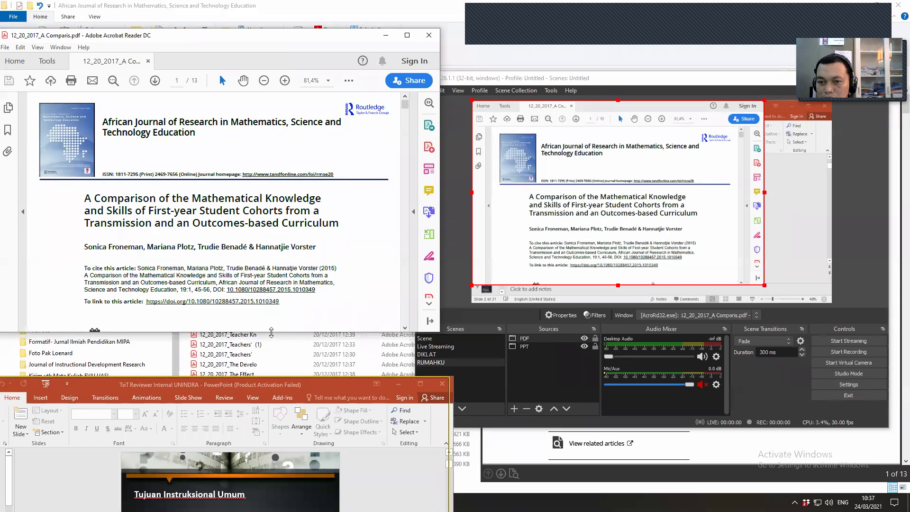
# - Shrink the Acrobat window further and scale the PDF capture up to the full width of the canvas
pyautogui.moveTo(271, 332); pyautogui.dragTo(422, 287)
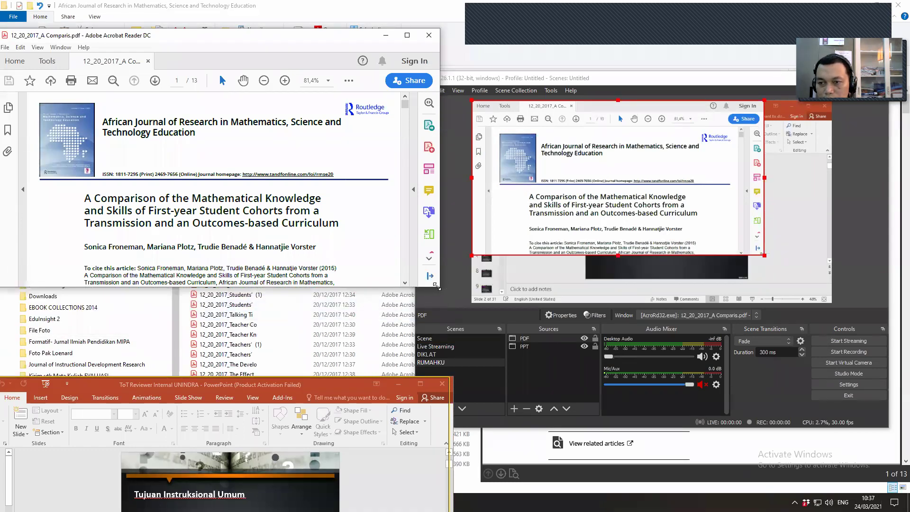
pyautogui.moveTo(436, 286); pyautogui.dragTo(401, 258)
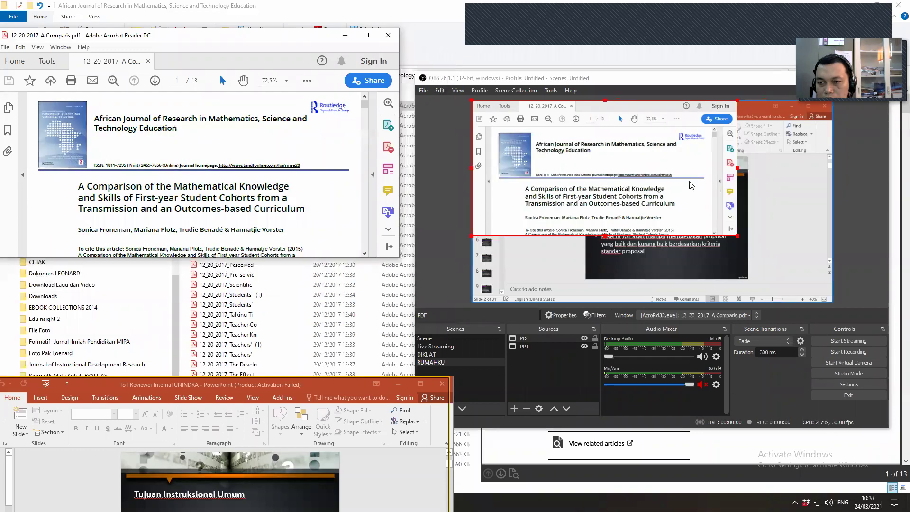
pyautogui.moveTo(736, 235); pyautogui.dragTo(778, 283)
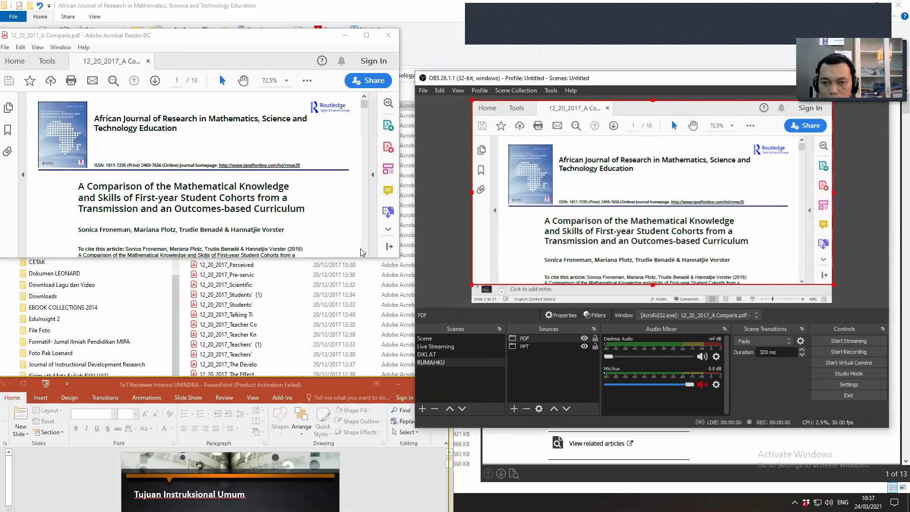
# - Shift the Acrobat window slightly right and increase its height until the PDF capture fills the canvas, then return to OBS
pyautogui.moveTo(248, 37); pyautogui.dragTo(274, 36)
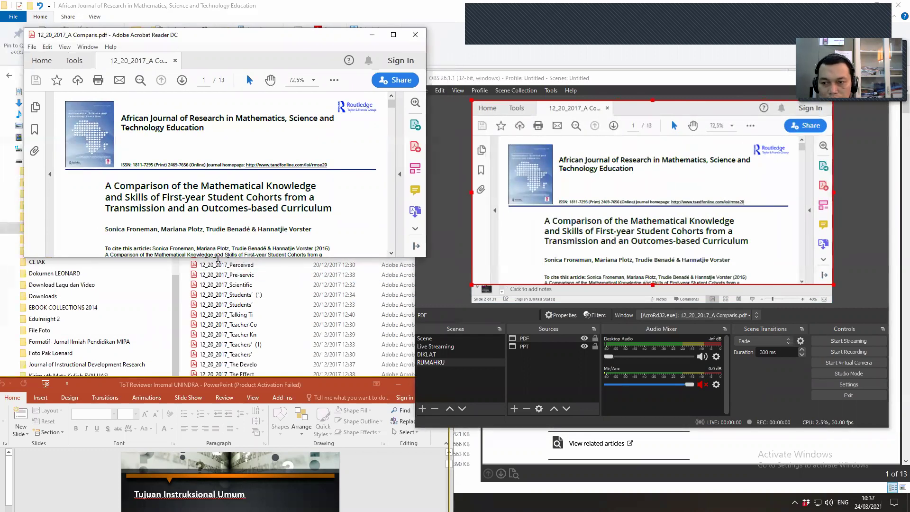
pyautogui.moveTo(218, 257); pyautogui.dragTo(225, 277)
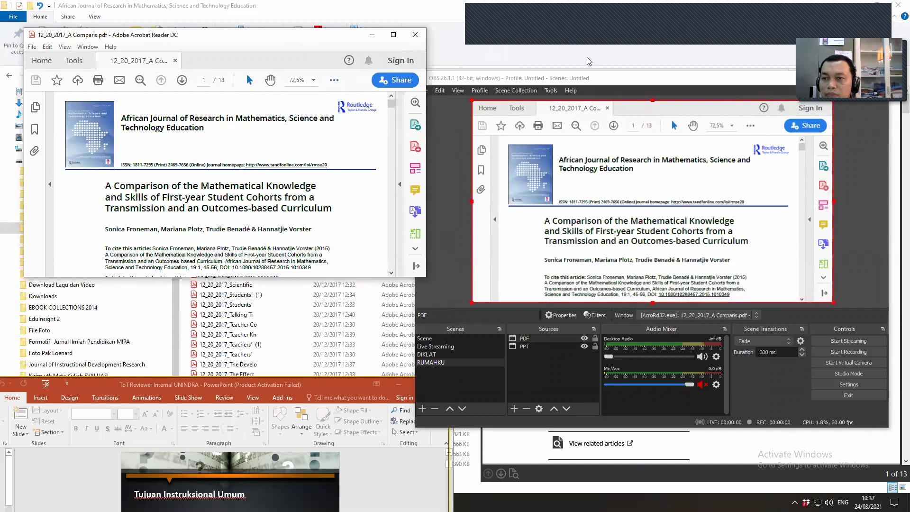
pyautogui.click(606, 78)
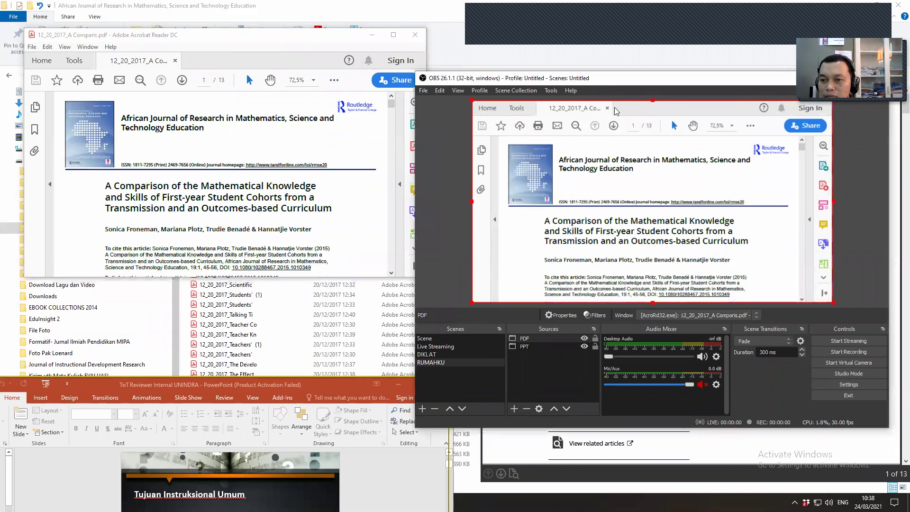
# - Hide the PDF source, move the PowerPoint window fully into view, and advance to slide 5 to check the live PPT capture
pyautogui.click(585, 338)
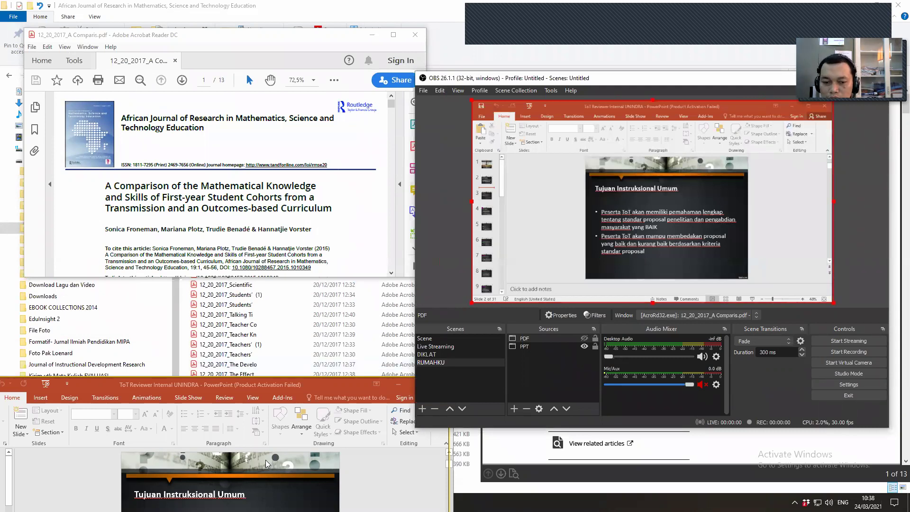
pyautogui.moveTo(280, 382); pyautogui.dragTo(294, 242)
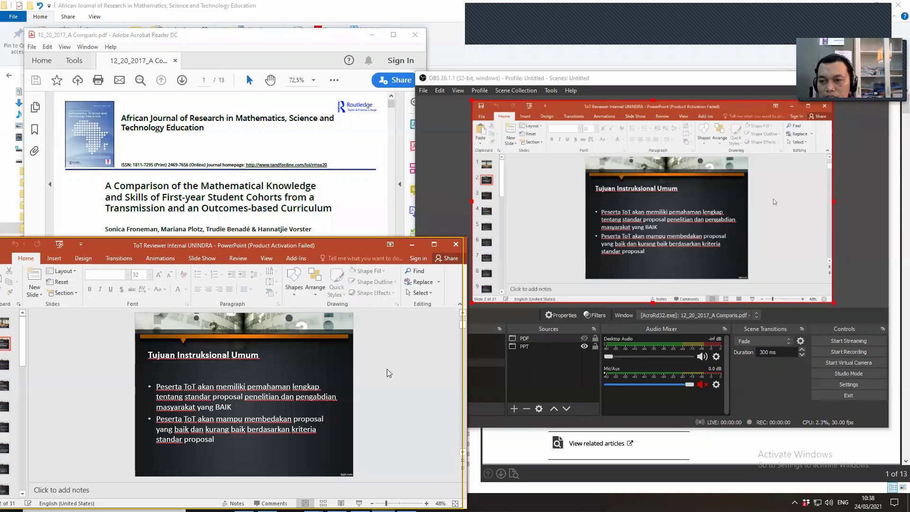
pyautogui.scroll(-1, 387, 369)
pyautogui.scroll(-1, 387, 373)
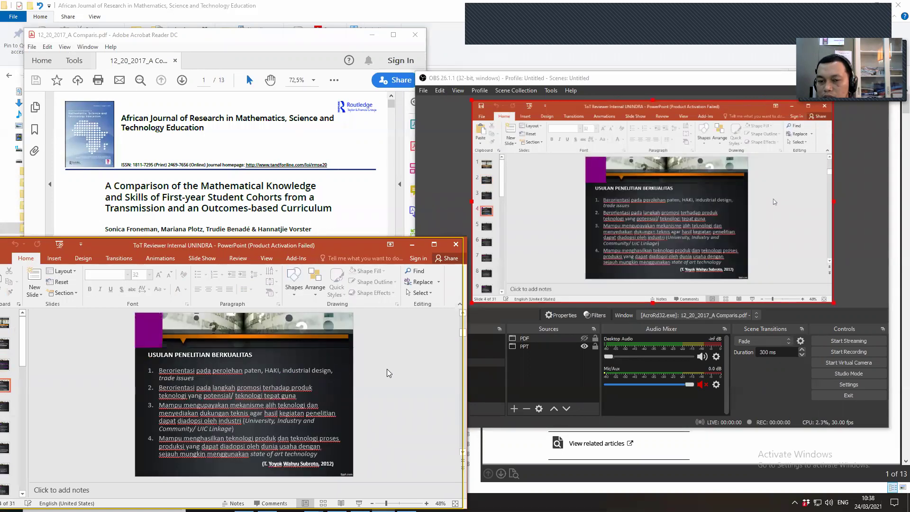
pyautogui.scroll(-1, 386, 369)
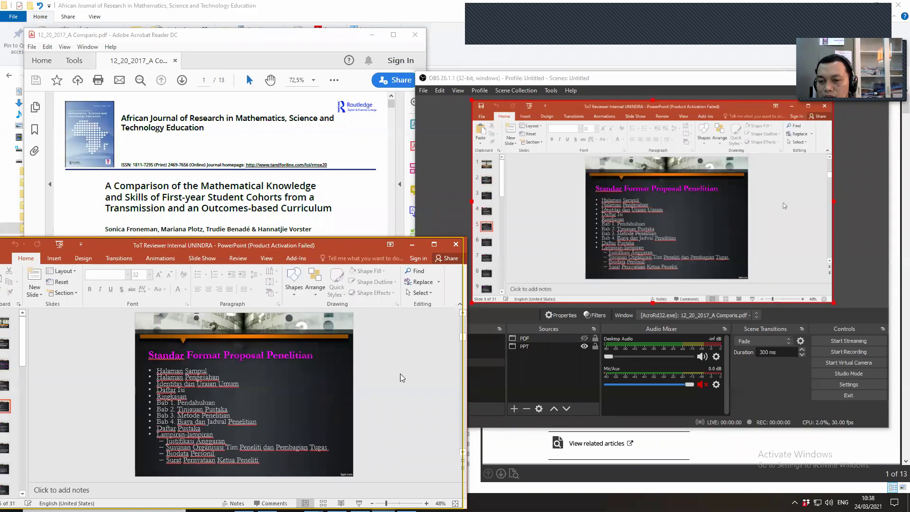
# - Show the PDF source, hide the PPT source, and scroll down the article's first page to check the live PDF capture
pyautogui.click(583, 339)
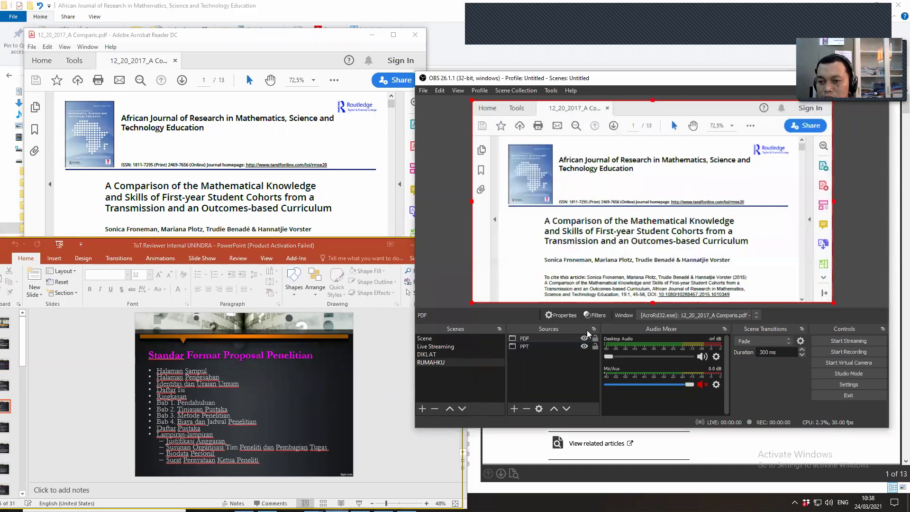
pyautogui.click(584, 347)
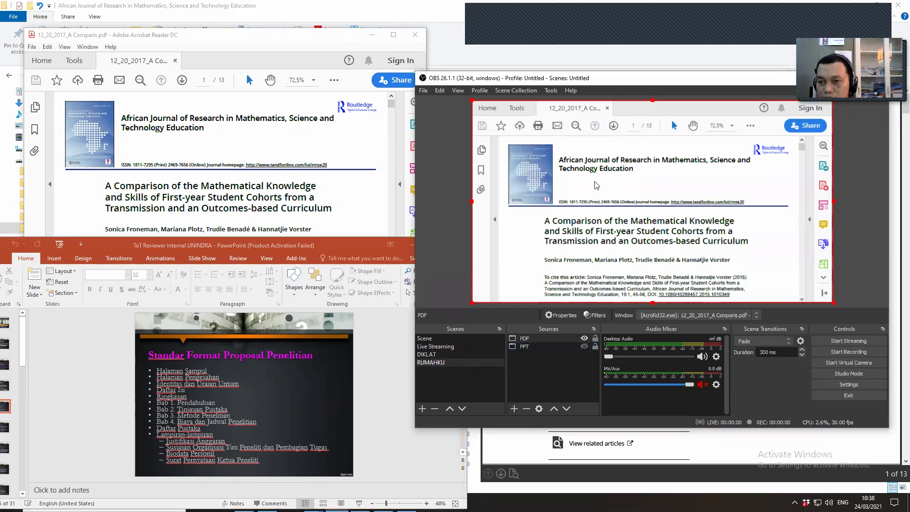
pyautogui.click(214, 187)
pyautogui.scroll(-1, 214, 188)
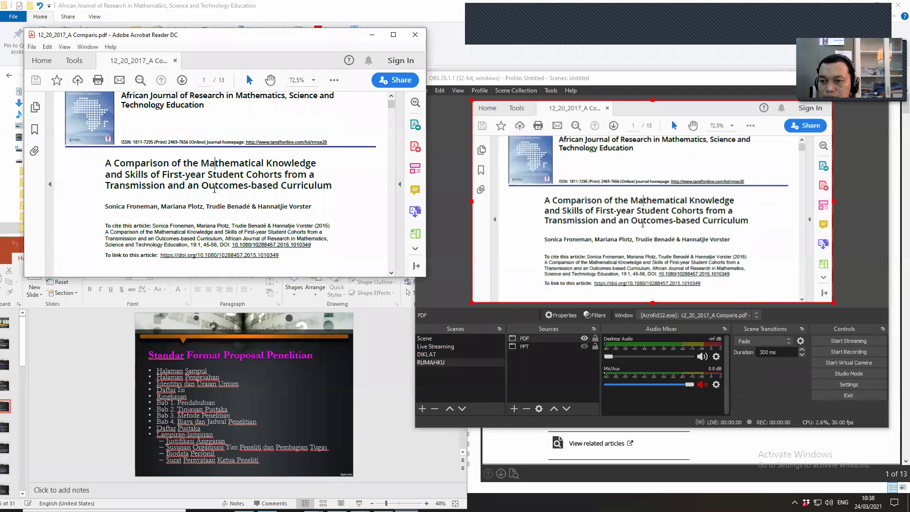
pyautogui.scroll(-4, 214, 188)
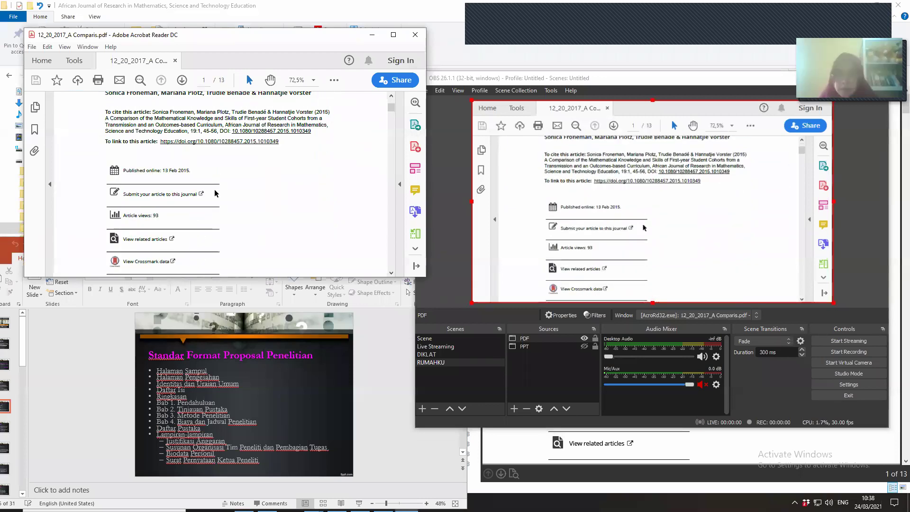
pyautogui.scroll(-1, 215, 193)
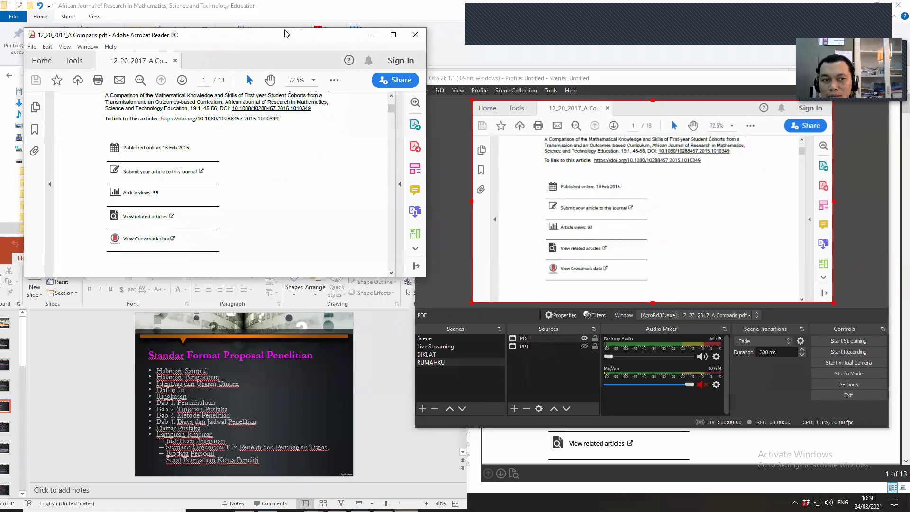
# - Move the Acrobat window to the upper-left corner of the desktop and the PowerPoint window slightly up beneath it
pyautogui.moveTo(287, 33); pyautogui.dragTo(267, 5)
pyautogui.click(348, 247)
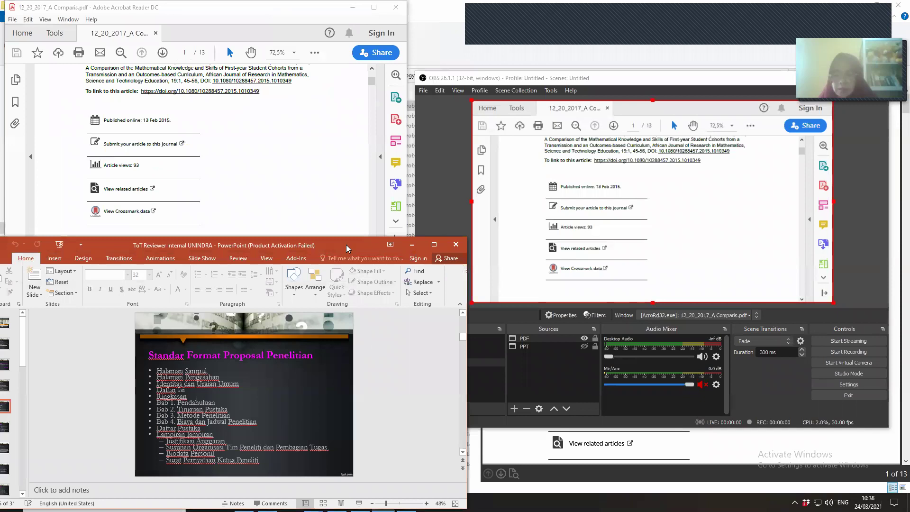
pyautogui.moveTo(349, 247); pyautogui.dragTo(346, 231)
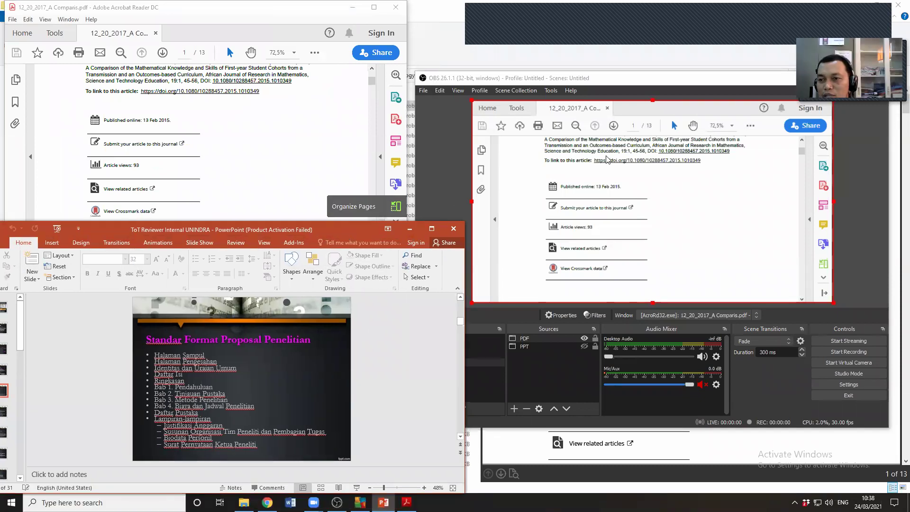
# - Show the PPT source and hide the PDF source in the RUMAHKU scene
pyautogui.click(540, 346)
pyautogui.click(584, 346)
pyautogui.click(584, 338)
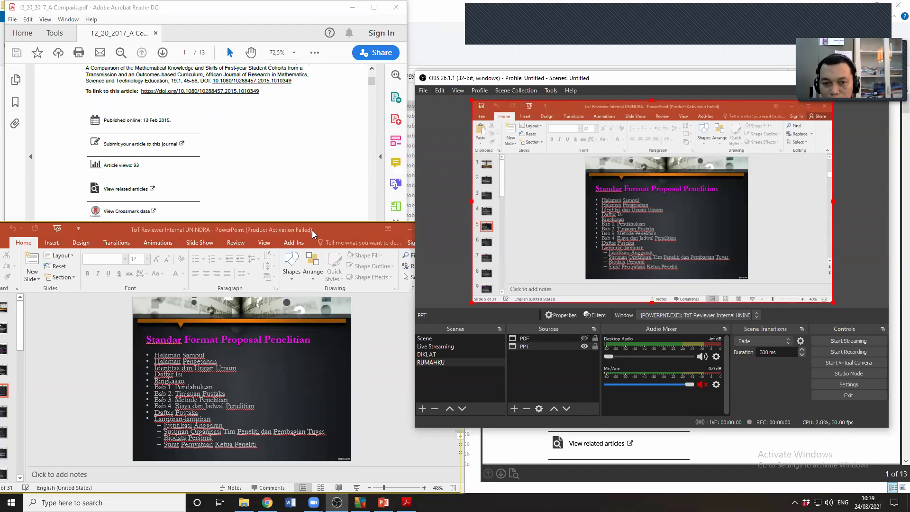
# - Shift the PowerPoint window left, maximize it to check how the PPT capture fits in OBS, and restore its smaller size
pyautogui.moveTo(314, 232); pyautogui.dragTo(266, 211)
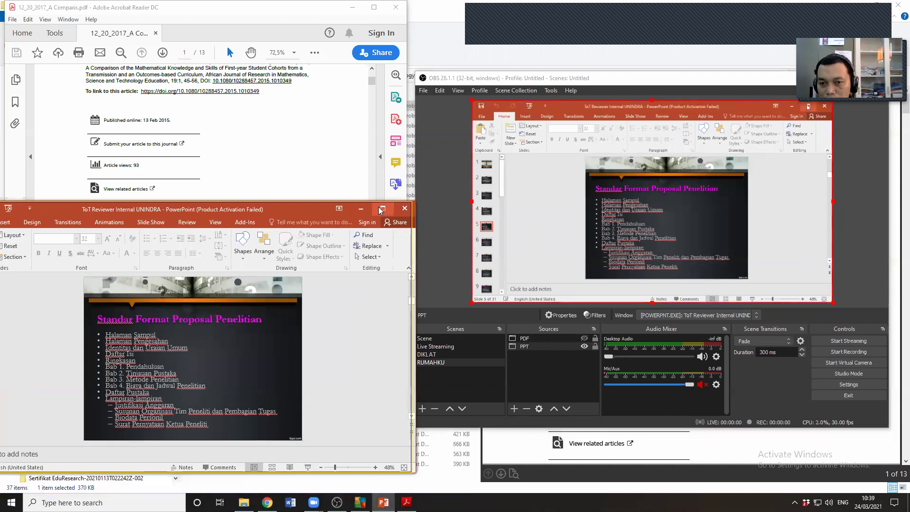
pyautogui.click(383, 208)
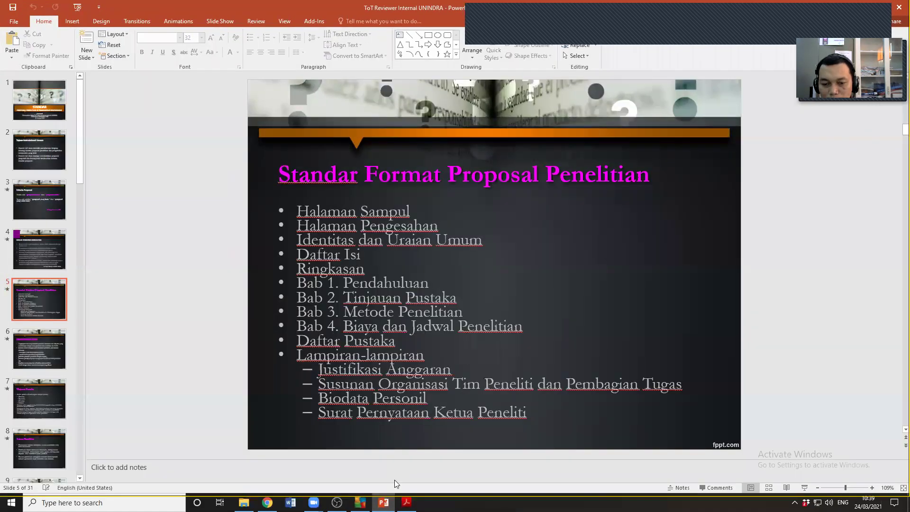
pyautogui.click(337, 503)
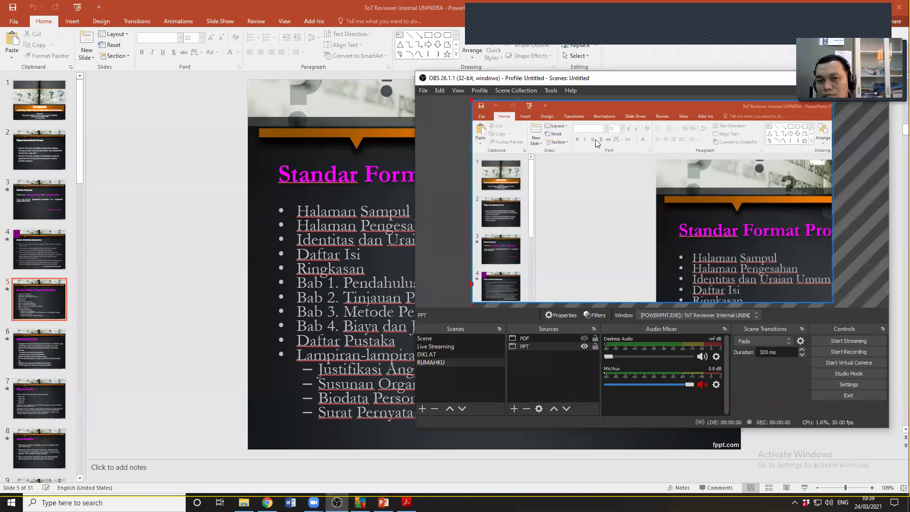
pyautogui.click(870, 6)
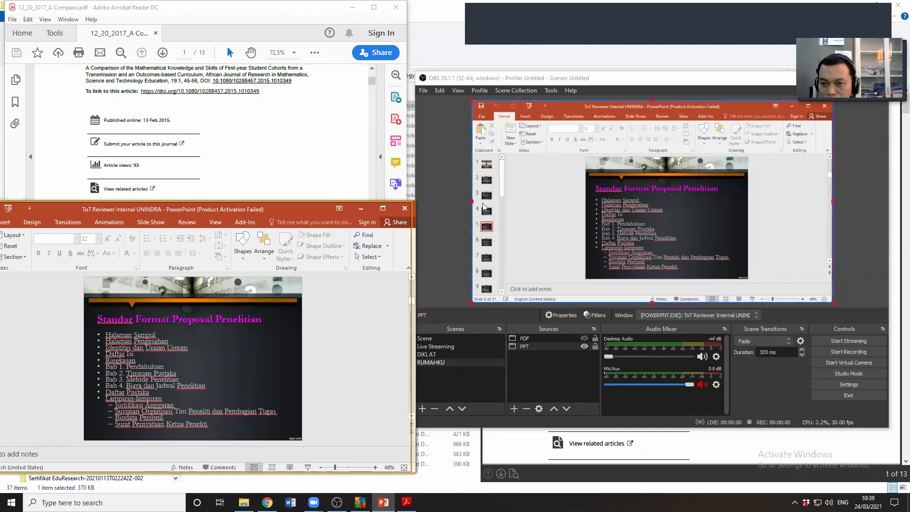
# - Add a new Video Capture Device source named CAM 1 to the RUMAHKU scene
pyautogui.click(514, 408)
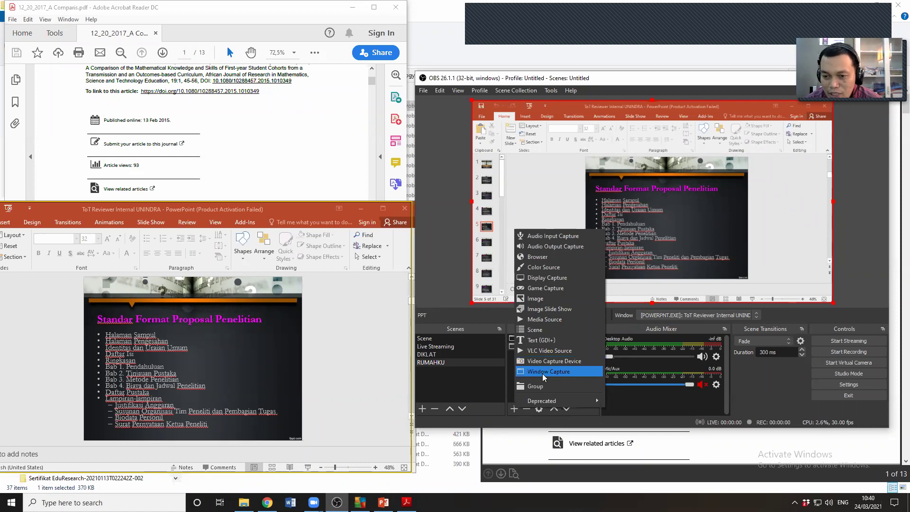
pyautogui.click(550, 365)
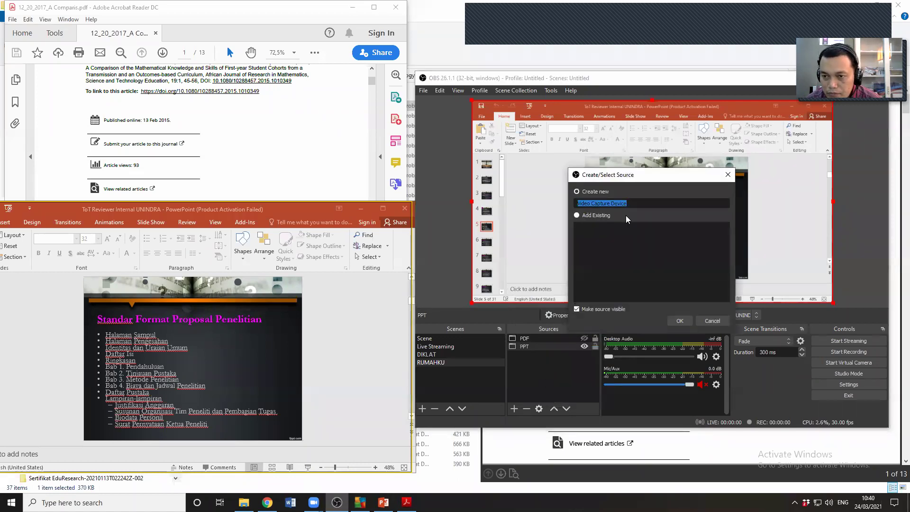
pyautogui.write('CAM 1')
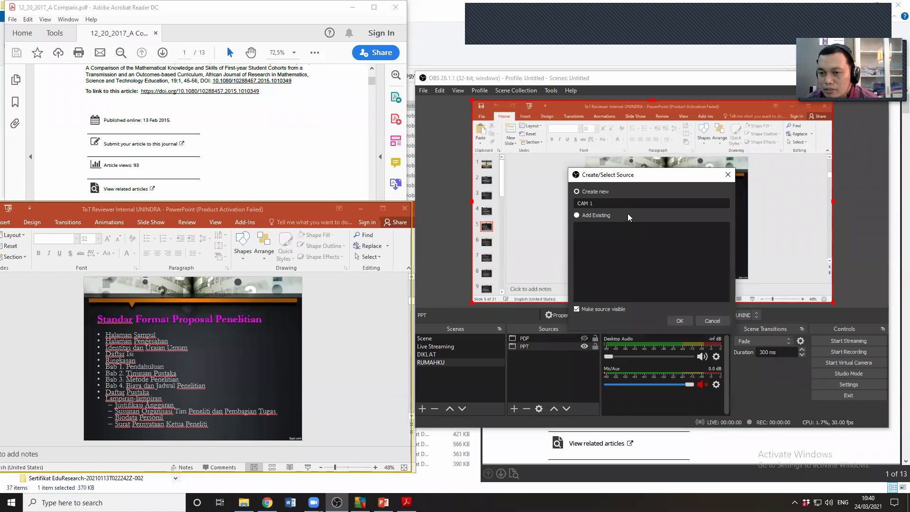
pyautogui.click(682, 323)
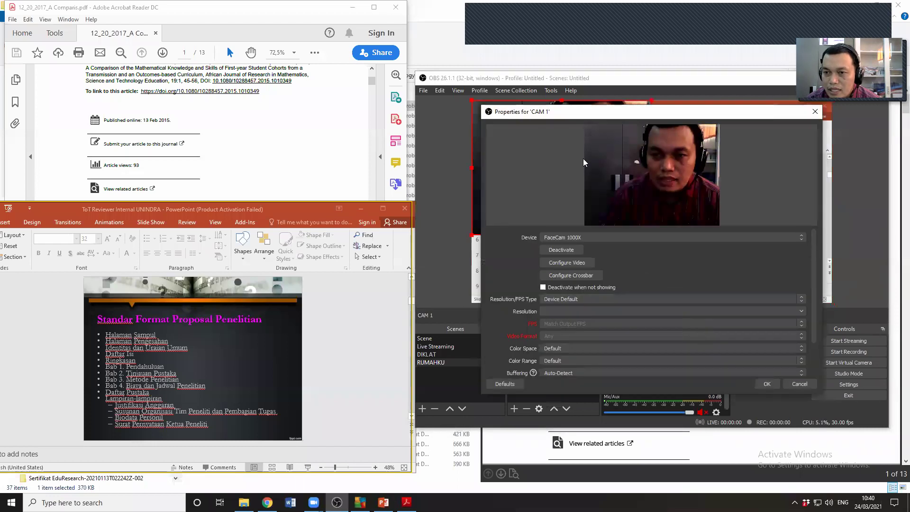
# - Choose FaceCam 1000X as the device for CAM 1 and accept the source properties
pyautogui.click(605, 237)
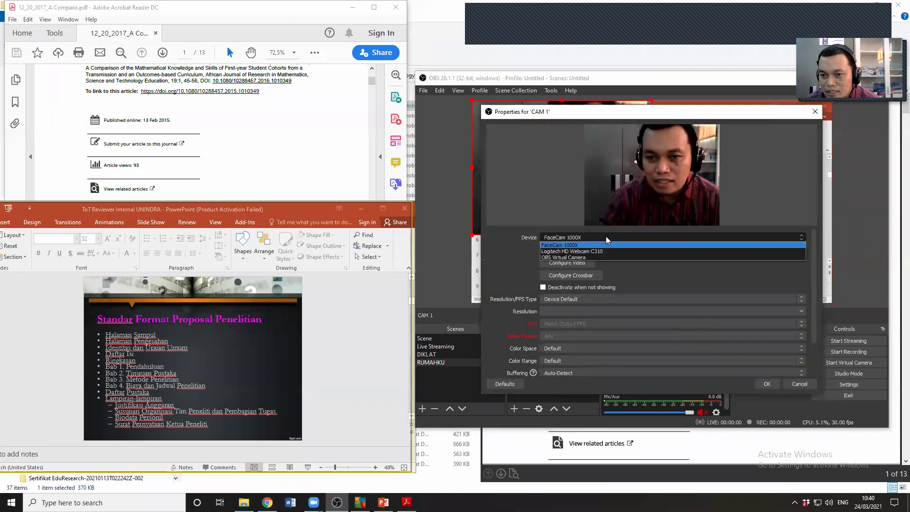
pyautogui.click(577, 245)
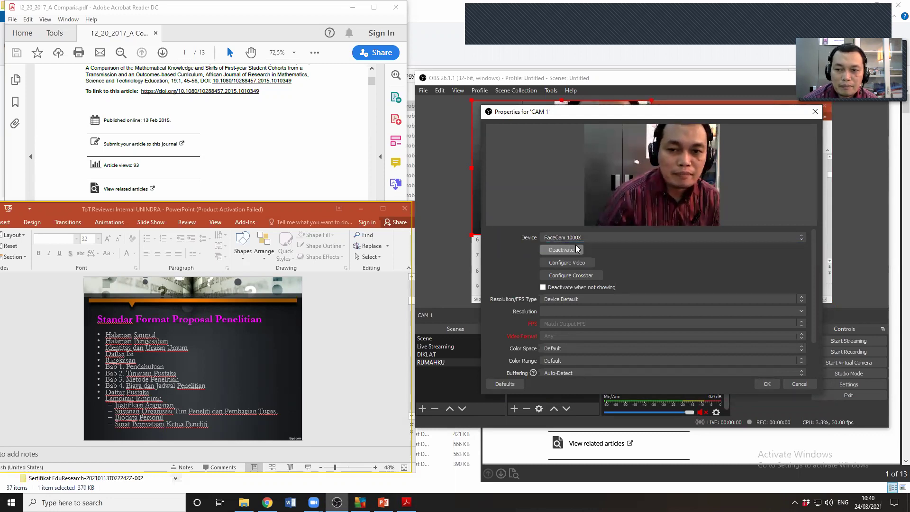
pyautogui.click(766, 384)
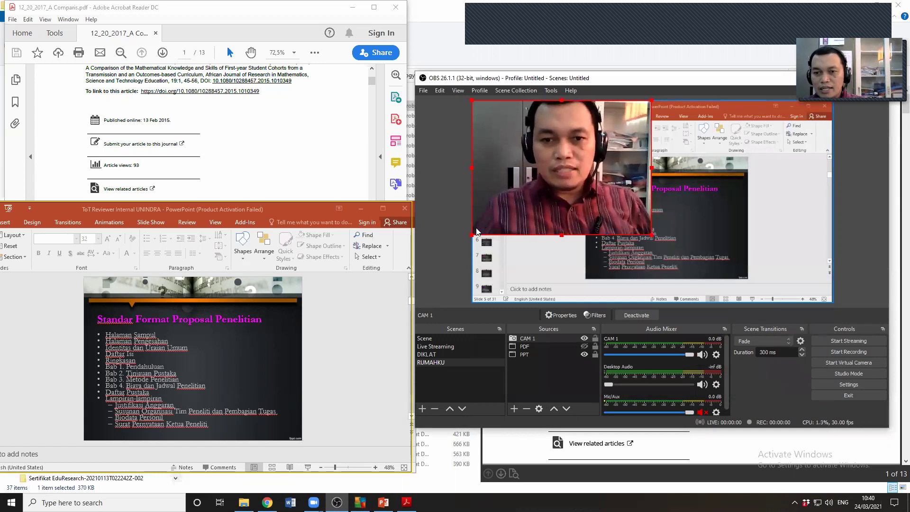
# - Shrink the CAM 1 picture and place it in the lower-right corner of the canvas
pyautogui.moveTo(472, 235); pyautogui.dragTo(582, 137)
pyautogui.moveTo(667, 153); pyautogui.dragTo(809, 276)
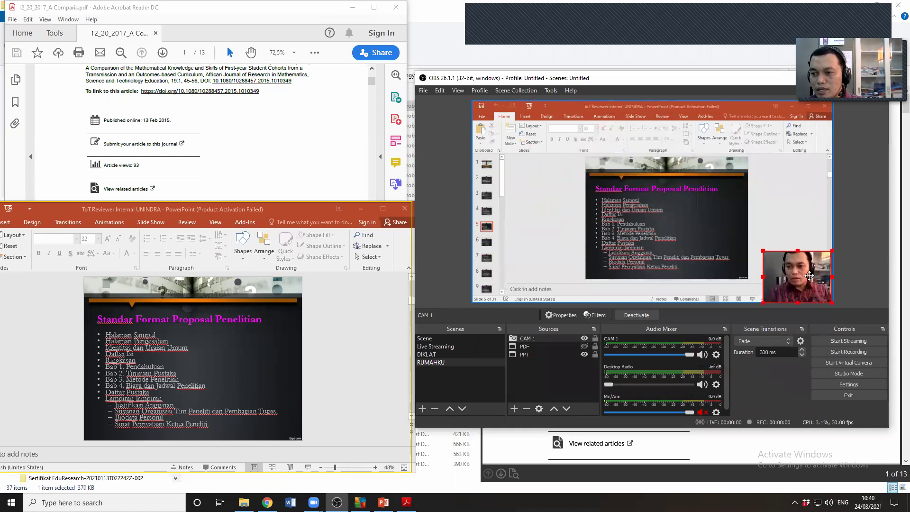
pyautogui.click(780, 209)
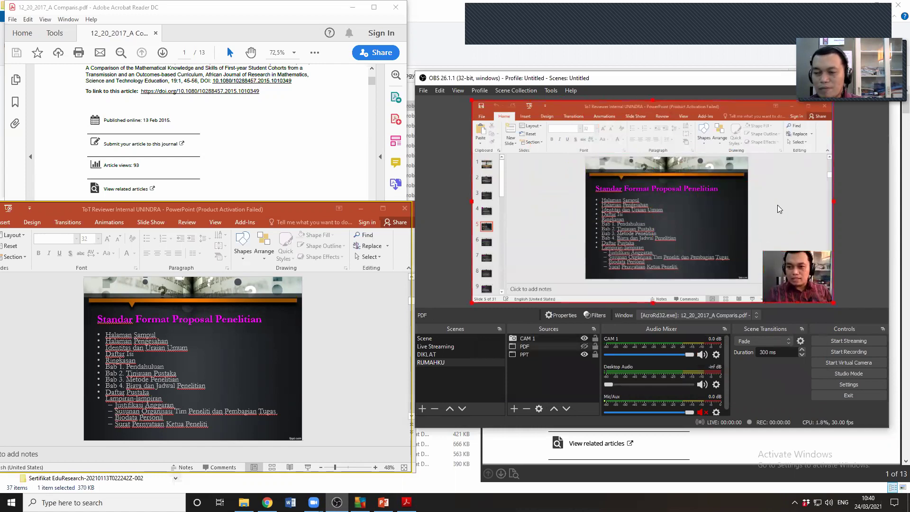
# - Move the CAM 1 picture out of the corner toward the middle of the canvas and enlarge it
pyautogui.click(810, 287)
pyautogui.moveTo(774, 266); pyautogui.dragTo(692, 243)
pyautogui.moveTo(640, 206); pyautogui.dragTo(599, 212)
pyautogui.click(798, 275)
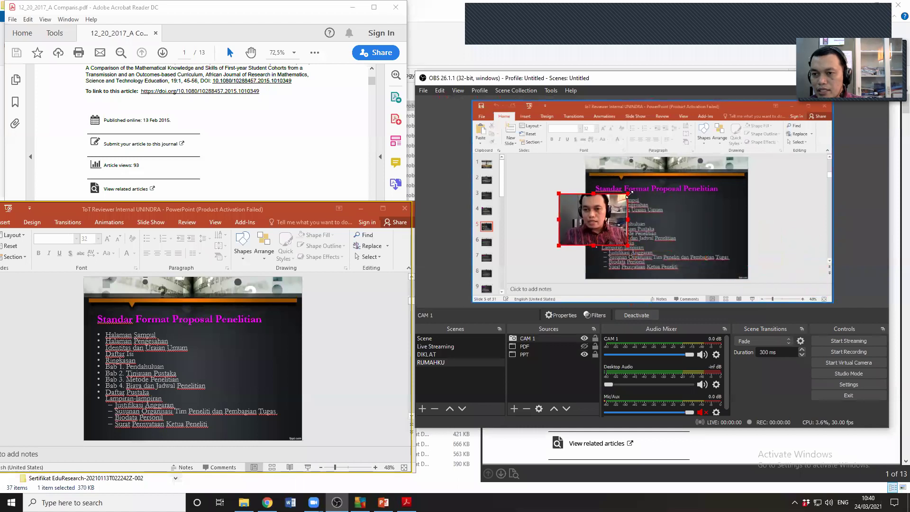
pyautogui.moveTo(649, 179); pyautogui.dragTo(721, 149)
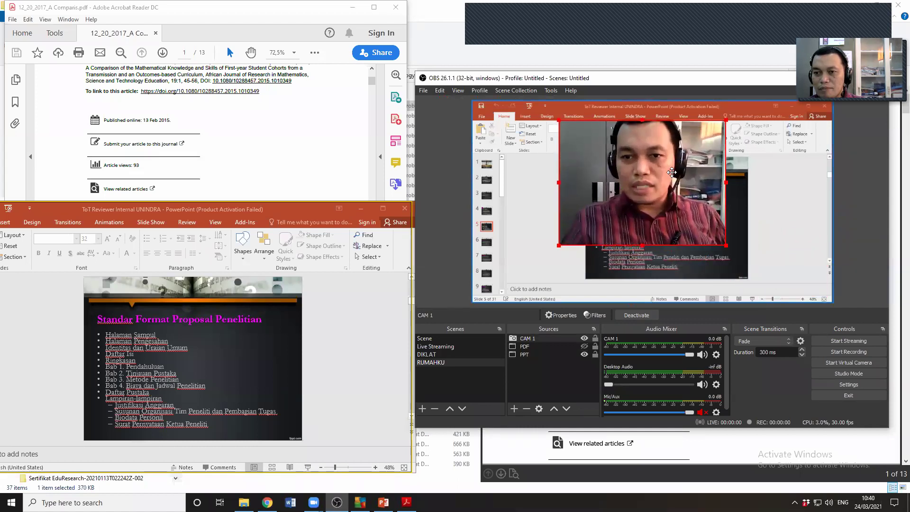
pyautogui.moveTo(672, 172); pyautogui.dragTo(629, 202)
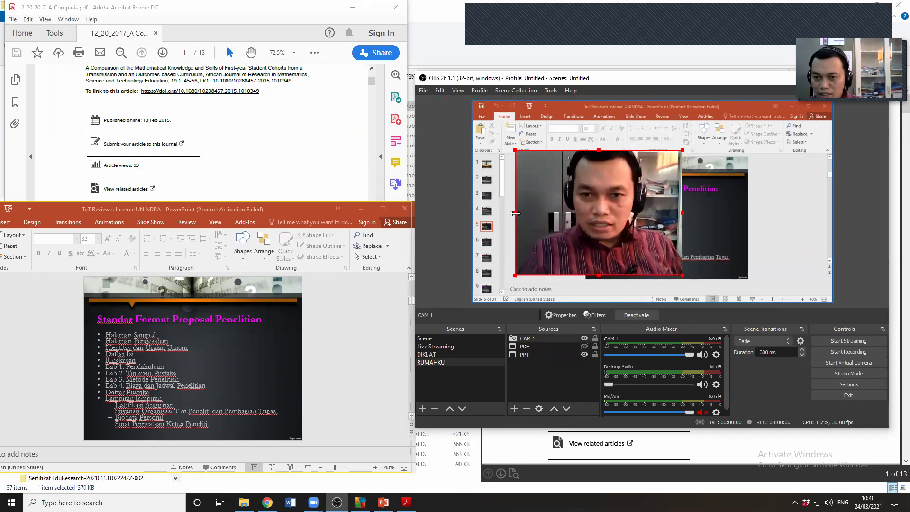
# - Crop the CAM 1 picture on both sides and along its lower edge, closely around the presenter
pyautogui.moveTo(516, 213)
pyautogui.mouseDown()
pyautogui.moveTo(577, 211)
pyautogui.moveTo(527, 215)
pyautogui.mouseUp()
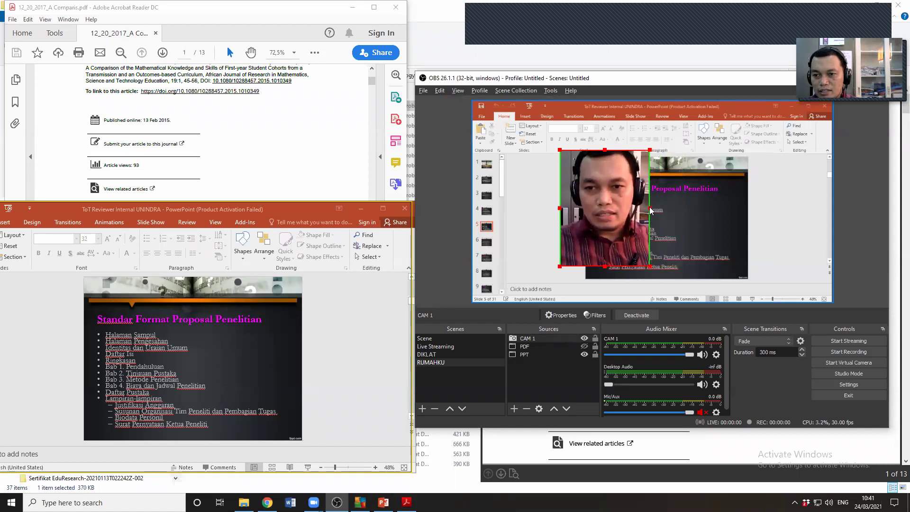
pyautogui.moveTo(602, 253); pyautogui.dragTo(603, 240)
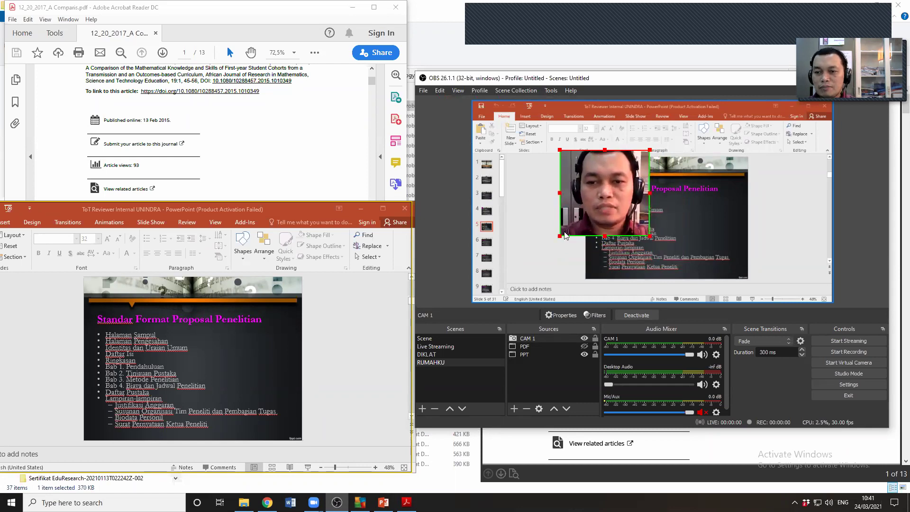
# - Place the cropped CAM 1 picture in the canvas's lower-right corner and scale it down slightly
pyautogui.moveTo(615, 190); pyautogui.dragTo(796, 254)
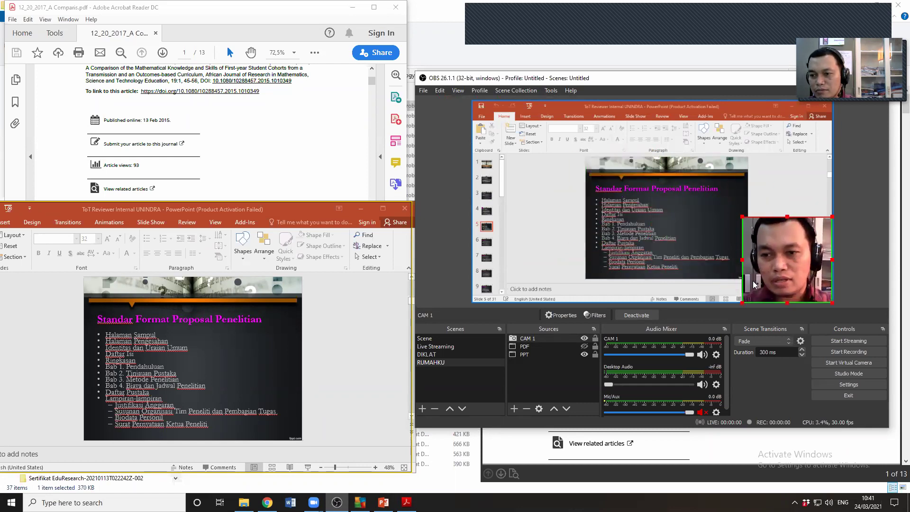
pyautogui.moveTo(742, 217); pyautogui.dragTo(761, 235)
pyautogui.click(791, 219)
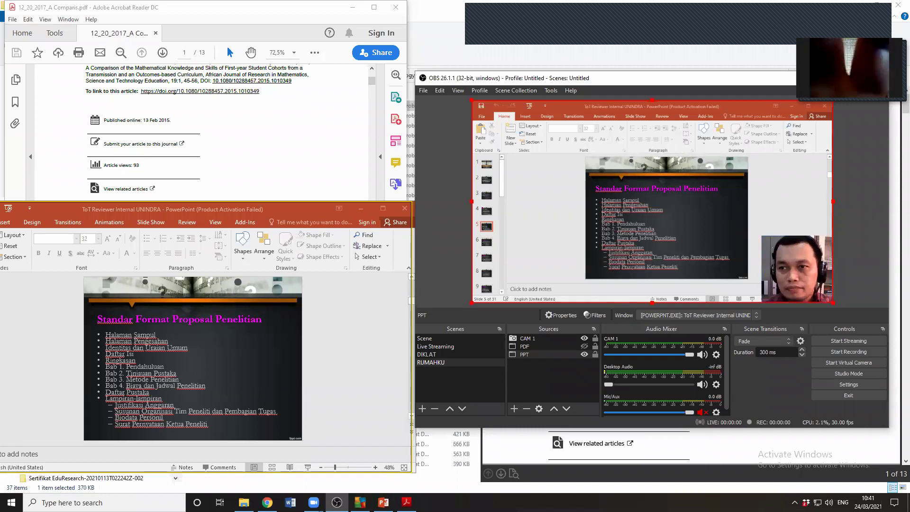
pyautogui.click(845, 38)
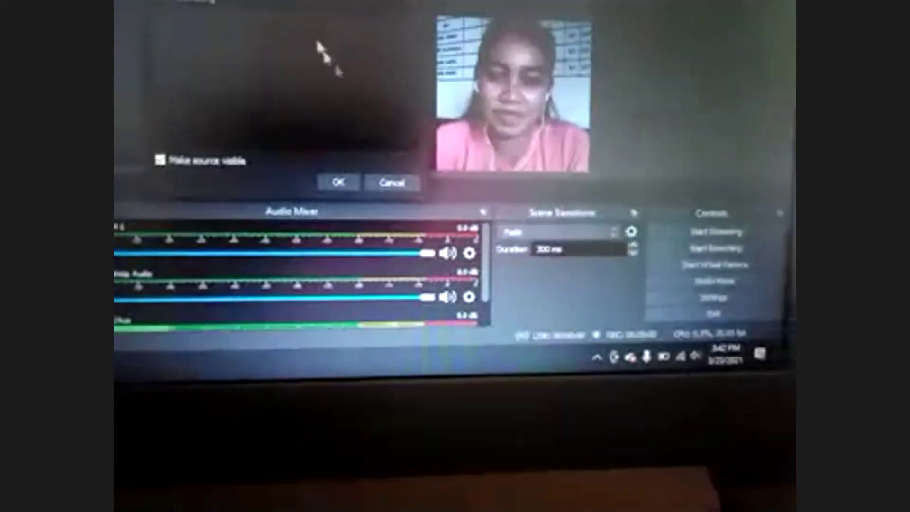
pyautogui.click(345, 188)
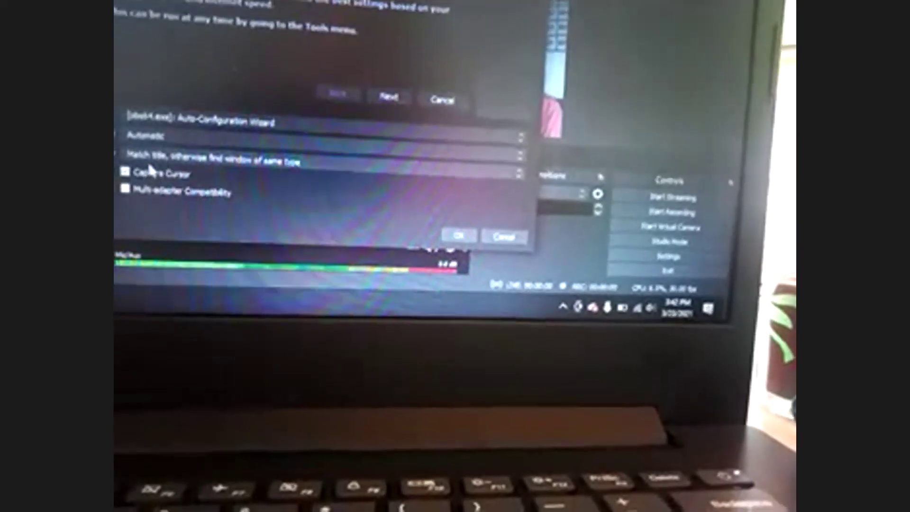
pyautogui.click(165, 121)
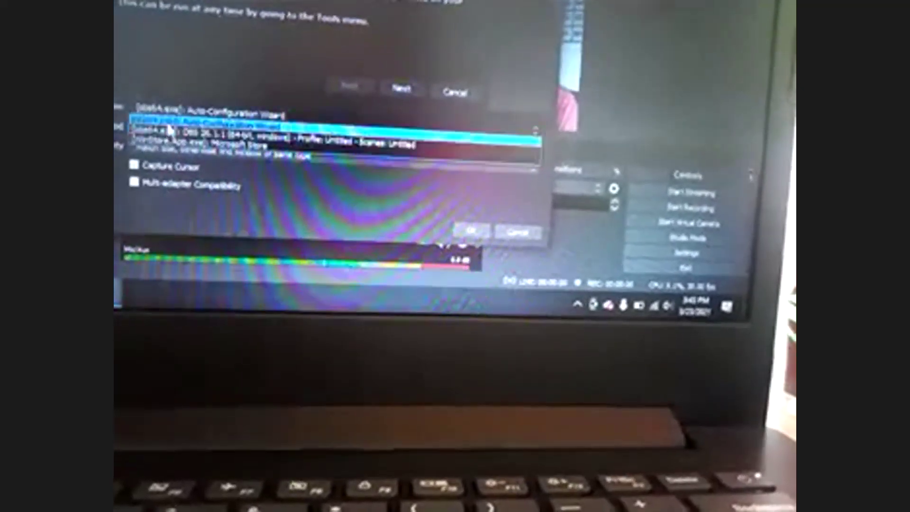
pyautogui.click(174, 114)
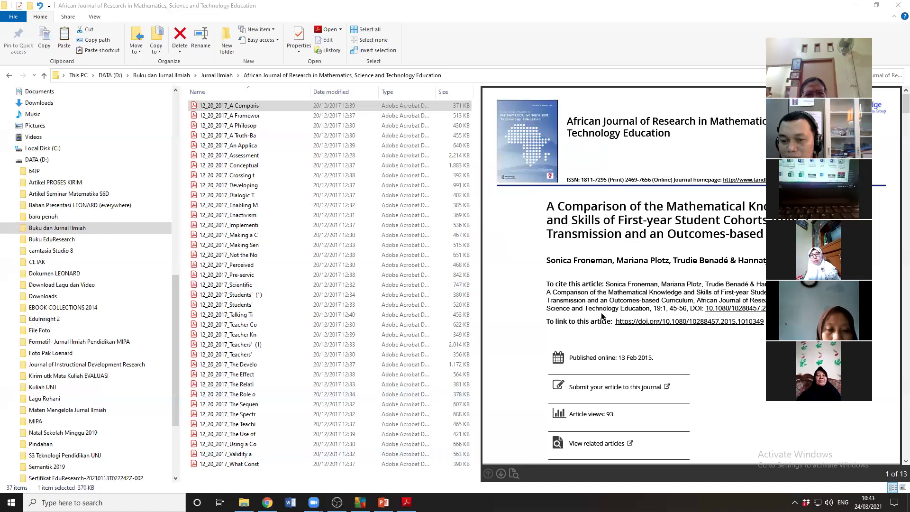
# - Bring OBS and PowerPoint back to the front and reposition the OBS window beside the PowerPoint window
pyautogui.hotkey('alt', 'Tab')
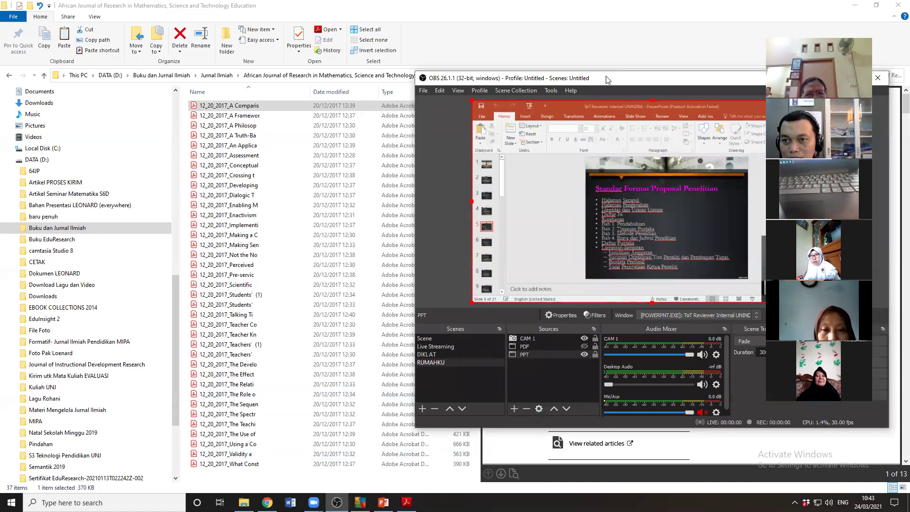
pyautogui.moveTo(598, 80); pyautogui.dragTo(396, 65)
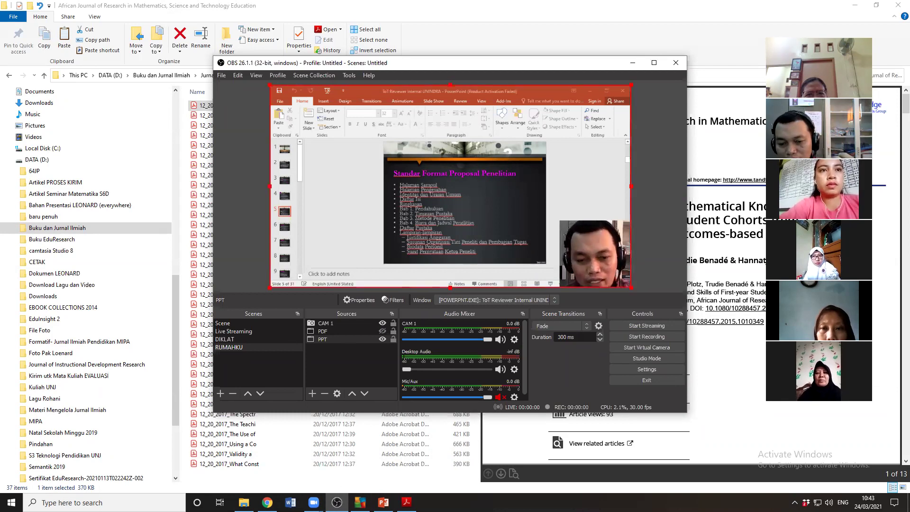
pyautogui.hotkey('alt', 'Tab')
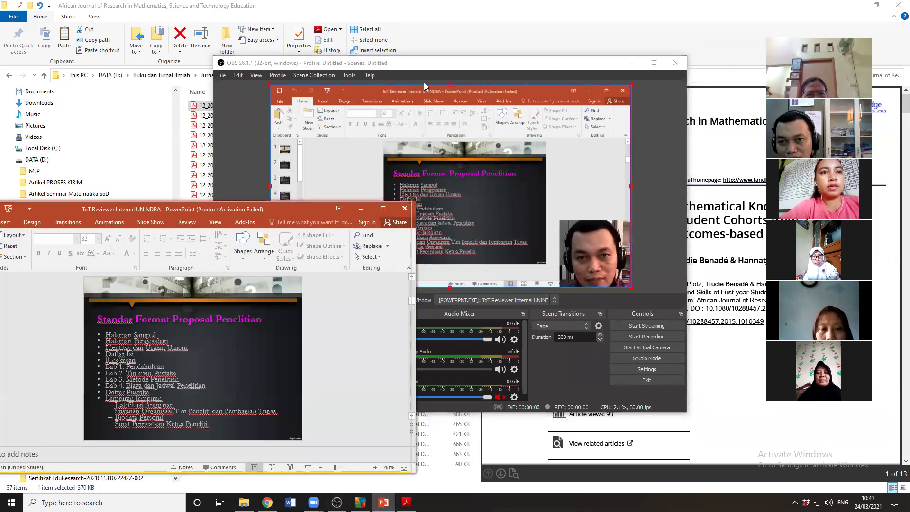
pyautogui.moveTo(463, 66); pyautogui.dragTo(462, 80)
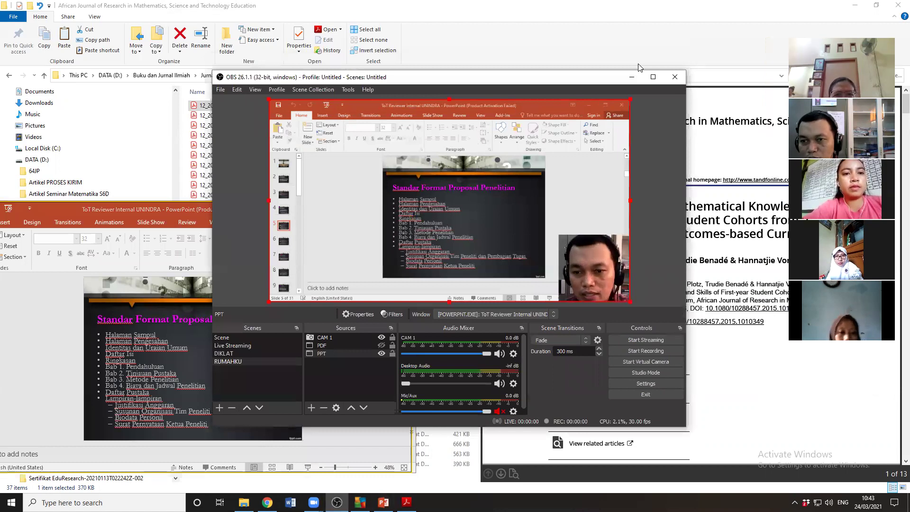
pyautogui.moveTo(644, 76); pyautogui.dragTo(768, 54)
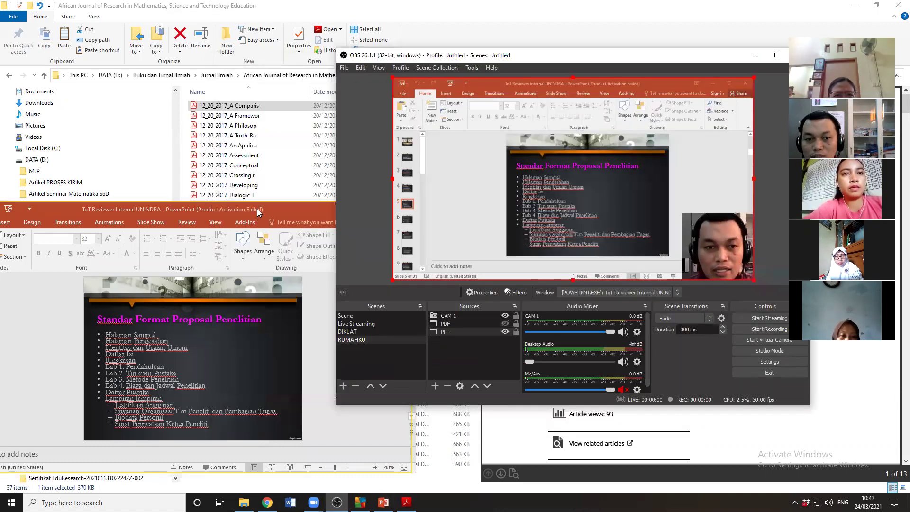
# - Move the PowerPoint window higher, minimize it to check the PPT capture in OBS, and restore it
pyautogui.moveTo(259, 211); pyautogui.dragTo(241, 131)
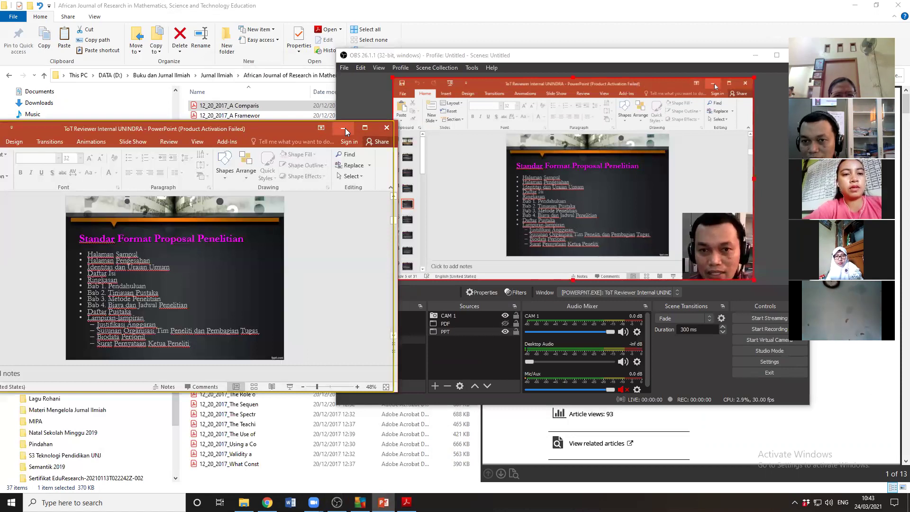
pyautogui.click(345, 128)
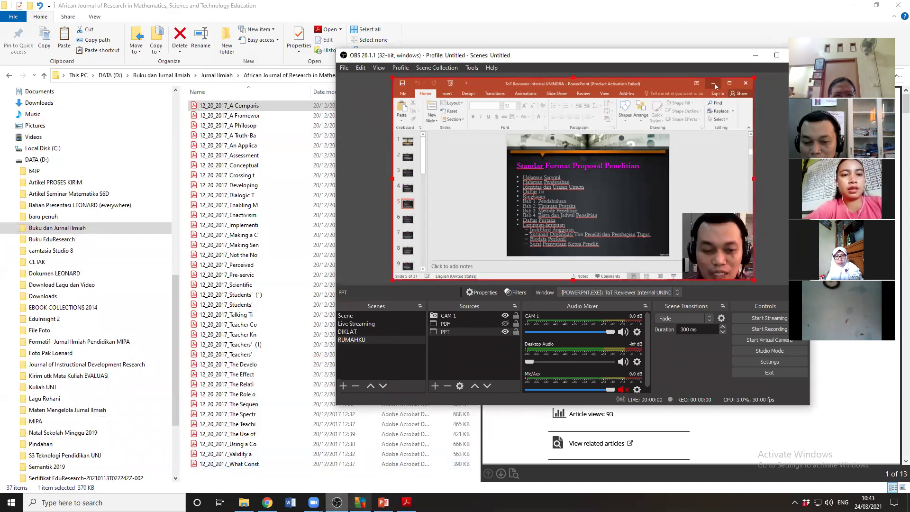
pyautogui.click(383, 502)
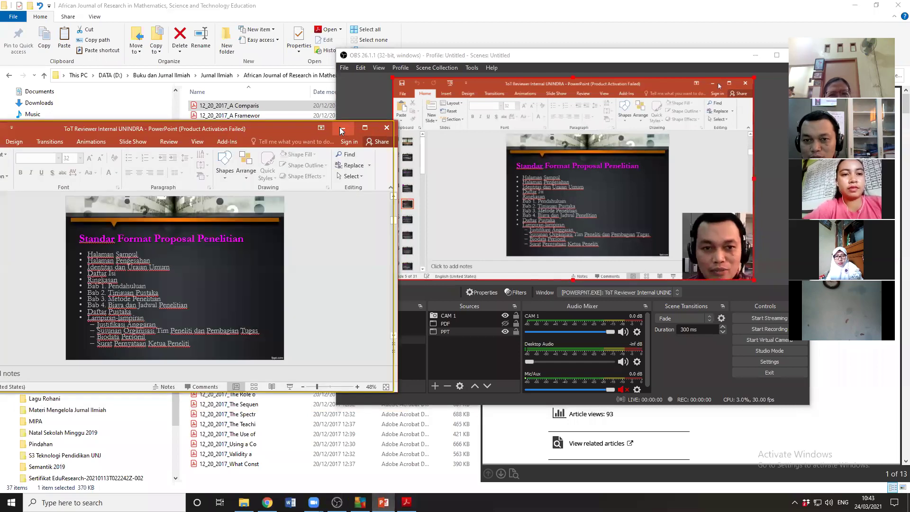
# - Minimize PowerPoint and review the windows available for the PPT source's capture, keeping the PowerPoint window selected
pyautogui.click(341, 128)
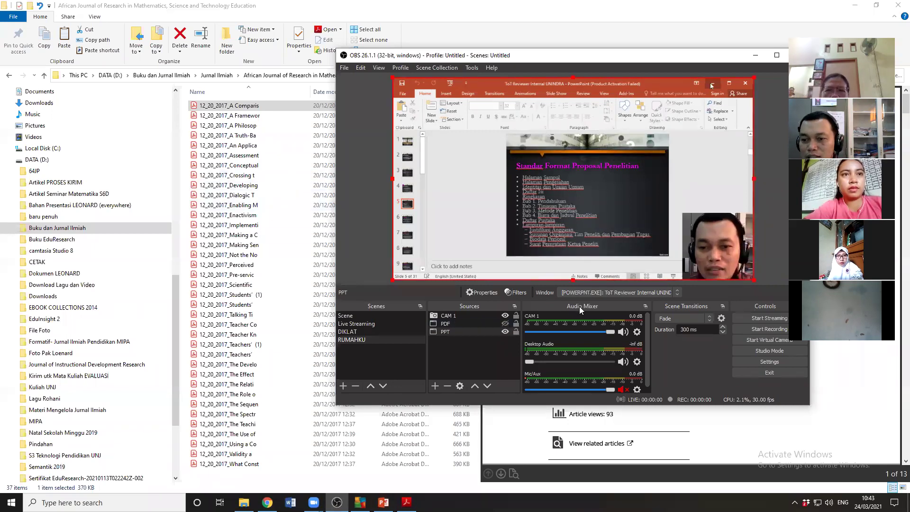
pyautogui.doubleClick(458, 334)
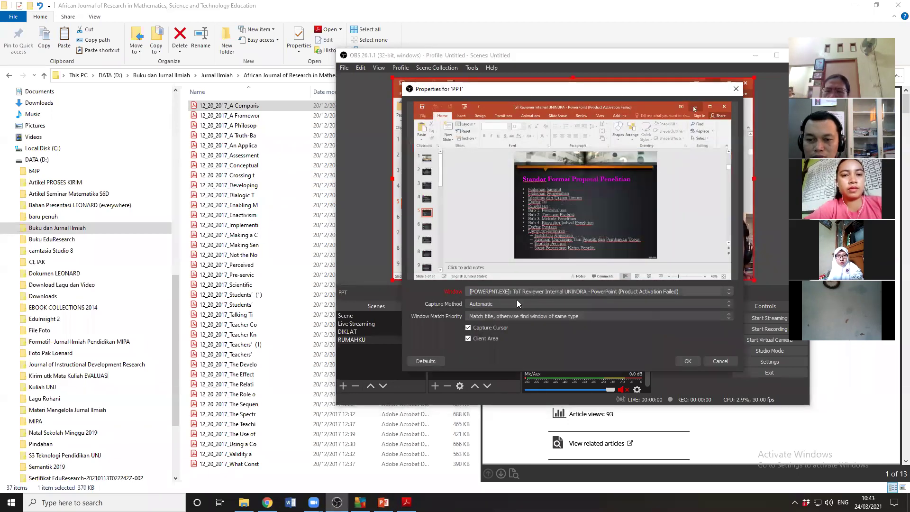
pyautogui.click(530, 292)
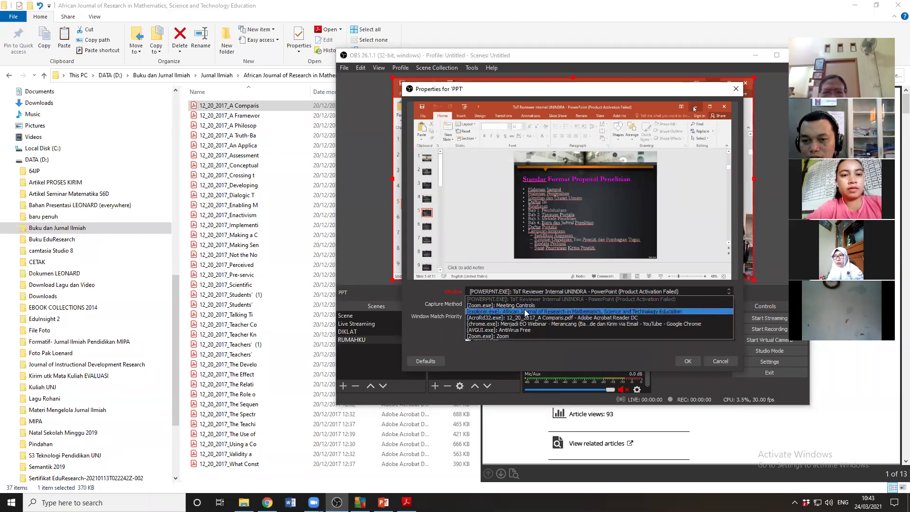
pyautogui.click(208, 107)
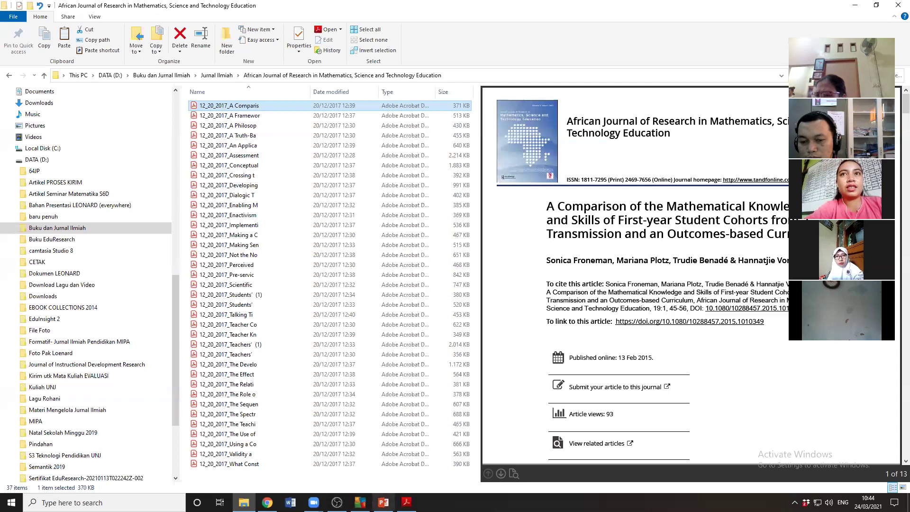
pyautogui.hotkey('alt', 'Tab')
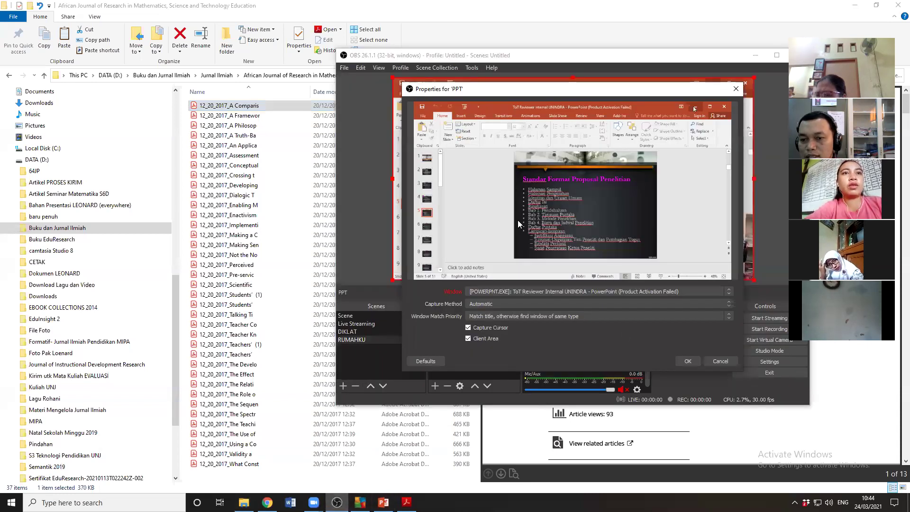
pyautogui.click(690, 362)
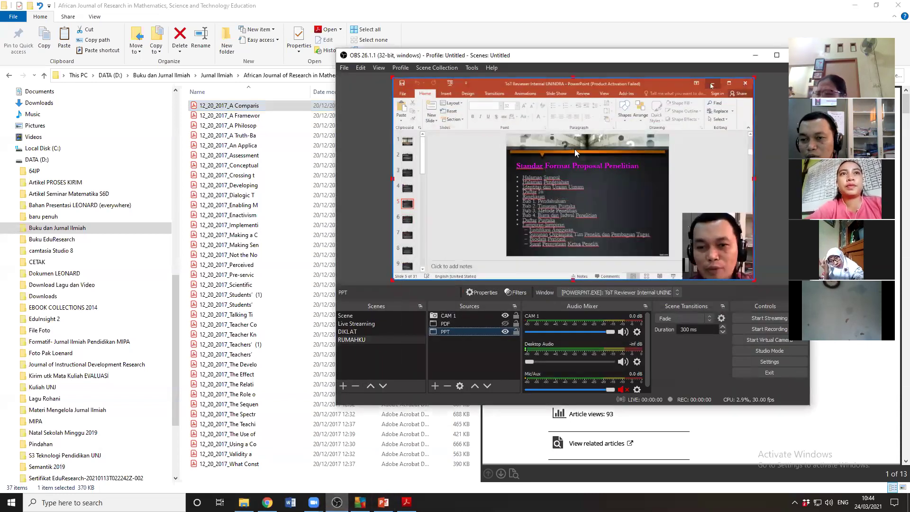
# - Show the PDF source and enlarge the CAM 1 picture to nearly the full canvas height, centred horizontally
pyautogui.click(506, 323)
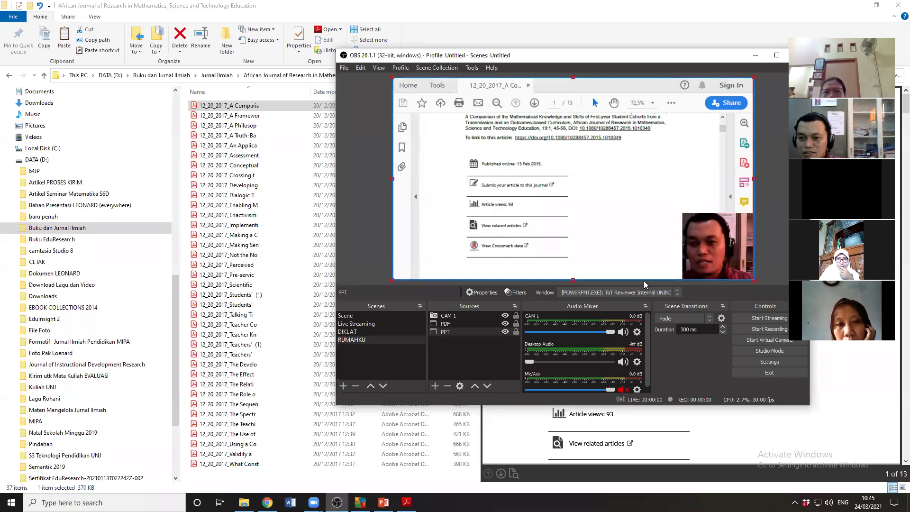
pyautogui.click(663, 238)
pyautogui.moveTo(640, 207); pyautogui.dragTo(545, 84)
pyautogui.click(696, 228)
pyautogui.moveTo(665, 210); pyautogui.dragTo(585, 210)
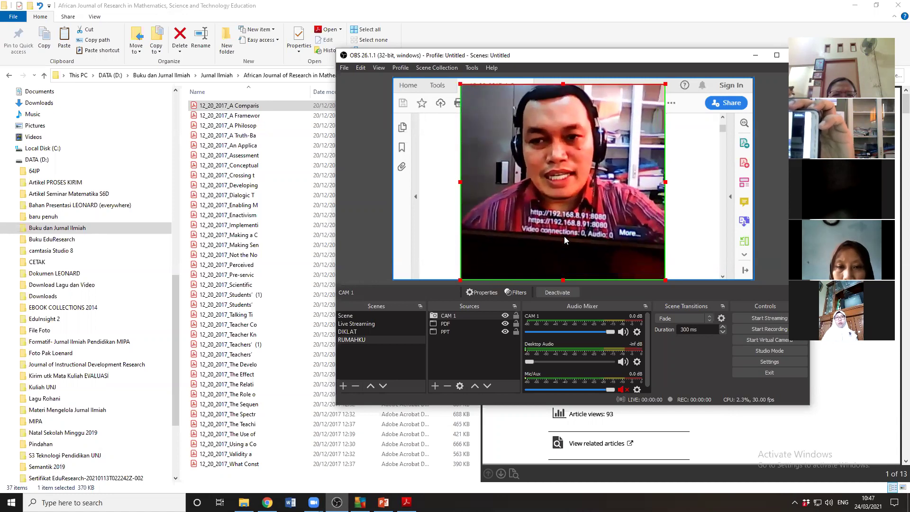
# - Add a Browser source named CAMx with its default properties and scale its picture down in the canvas's upper-left corner
pyautogui.click(434, 386)
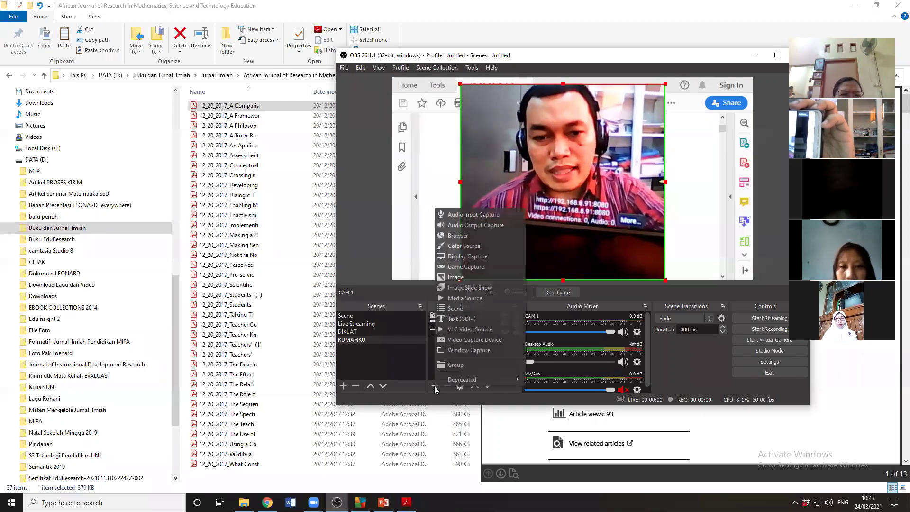
pyautogui.click(472, 237)
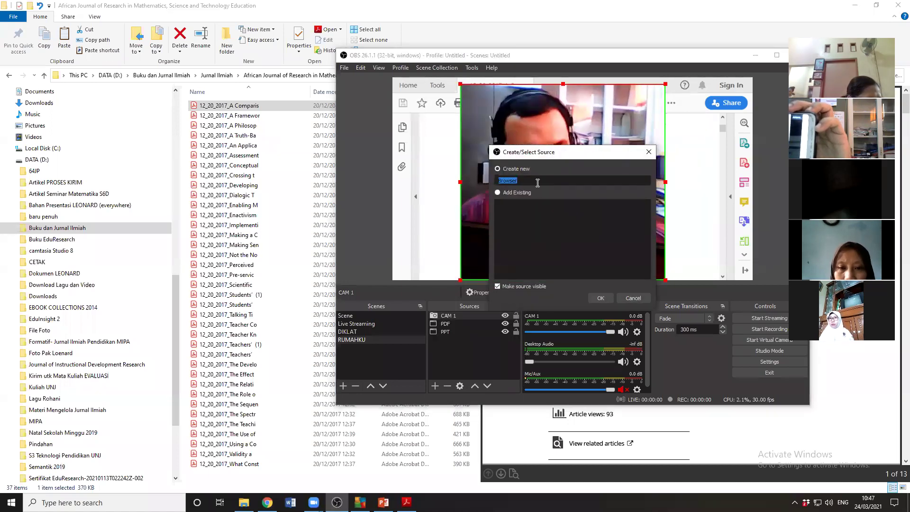
pyautogui.write('CAMx')
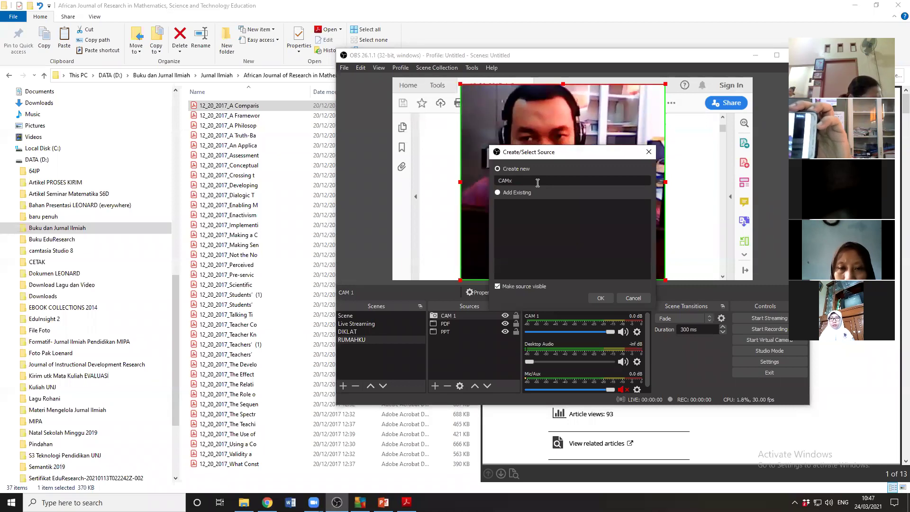
pyautogui.click(599, 297)
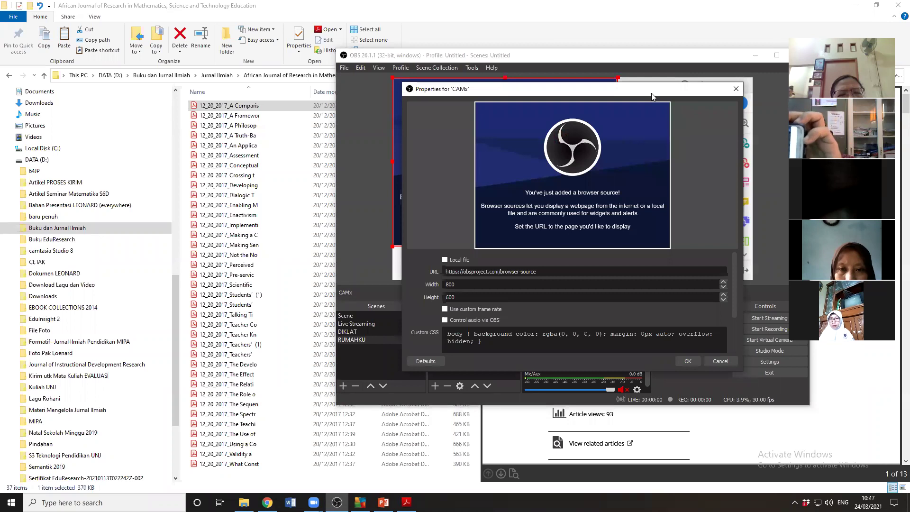
pyautogui.moveTo(651, 96); pyautogui.dragTo(445, 123)
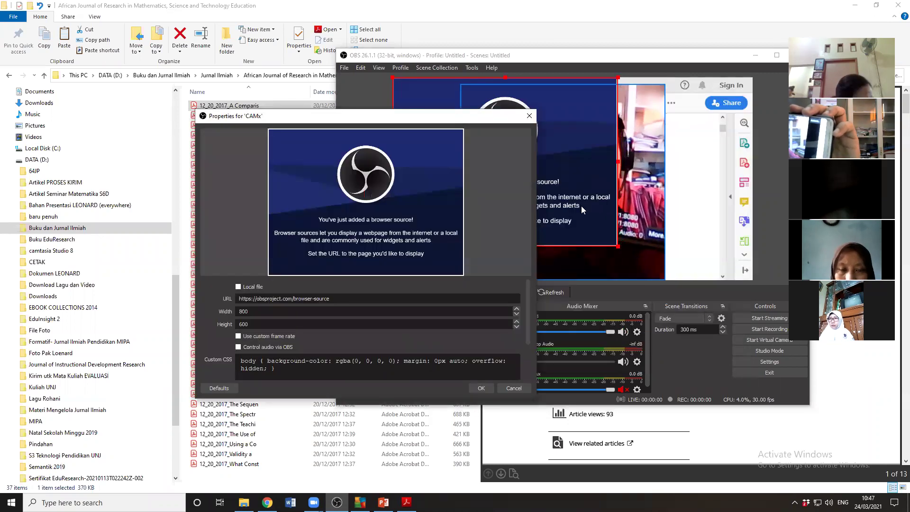
pyautogui.click(480, 390)
pyautogui.moveTo(663, 275); pyautogui.dragTo(500, 165)
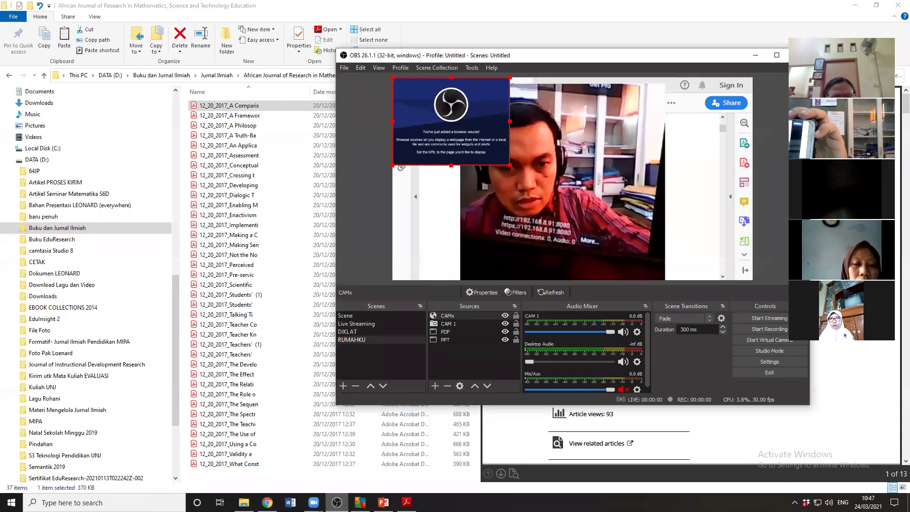
# - Replace the host in the CAMx source's URL with 192.168.8.91:8080
pyautogui.click(482, 292)
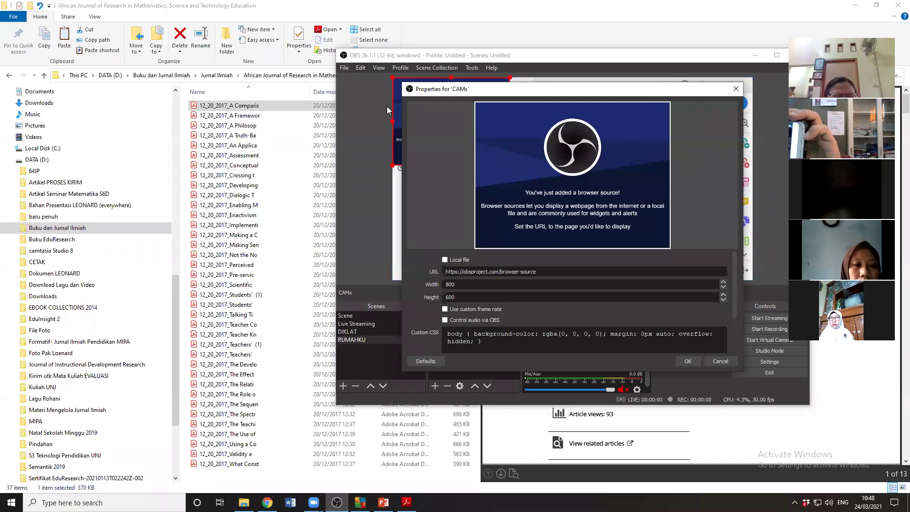
pyautogui.moveTo(427, 88); pyautogui.dragTo(155, 108)
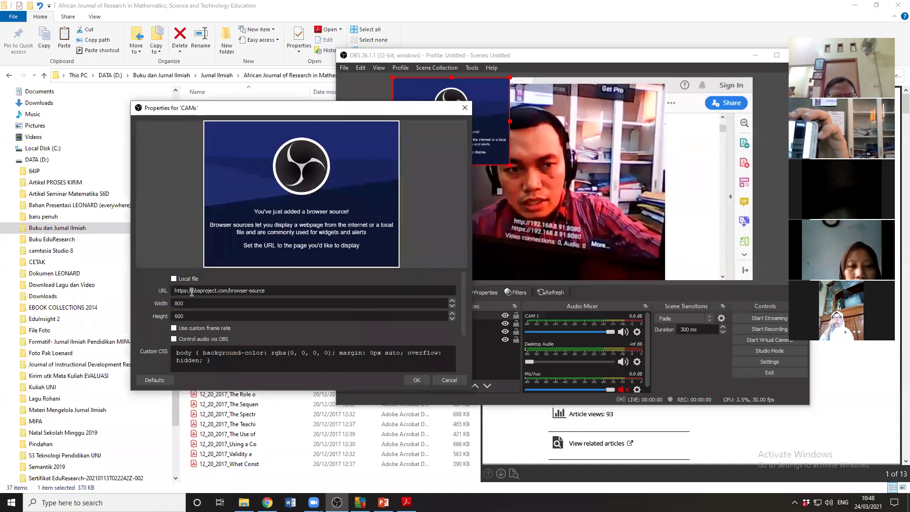
pyautogui.press('Delete')
pyautogui.press('Delete')
pyautogui.press('Delete')
pyautogui.press('Delete')
pyautogui.press('Delete')
pyautogui.press('Delete')
pyautogui.press('Delete')
pyautogui.press('Delete')
pyautogui.press('Delete')
pyautogui.press('Delete')
pyautogui.press('Delete')
pyautogui.press('Delete')
pyautogui.press('Delete')
pyautogui.press('Delete')
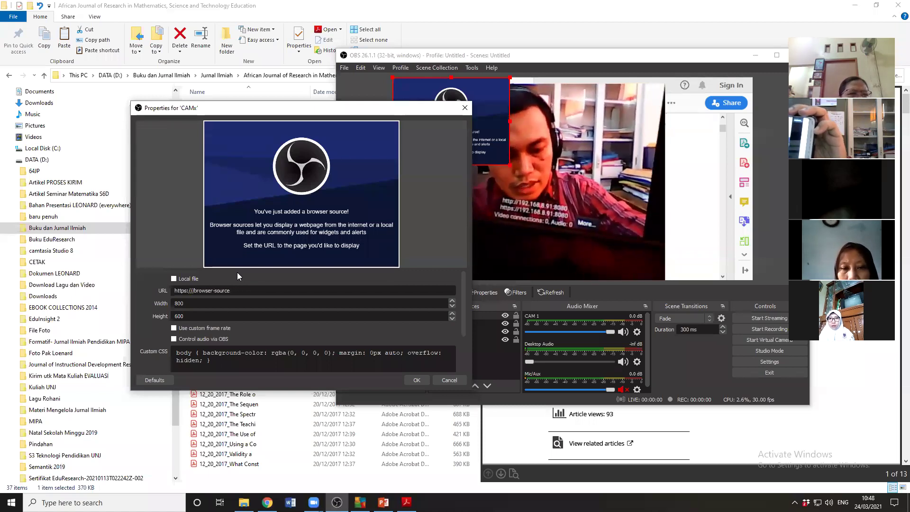
pyautogui.write('19')
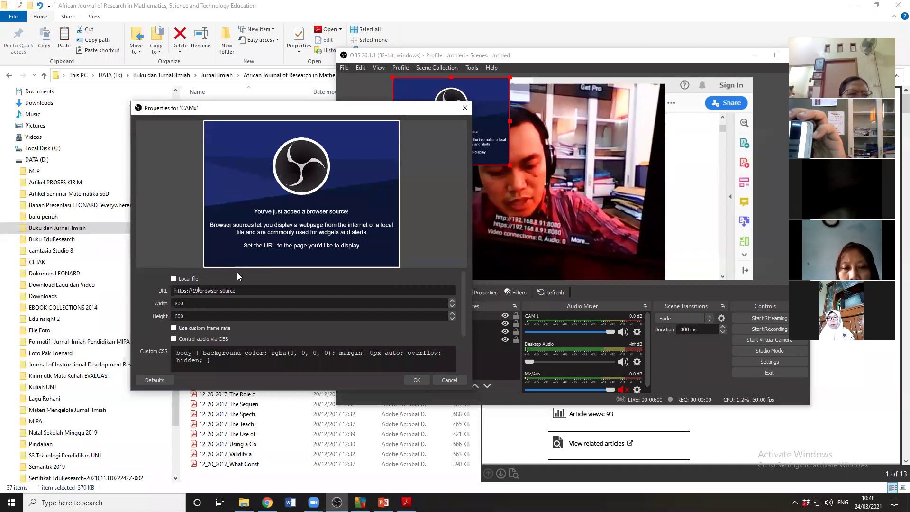
pyautogui.write('2')
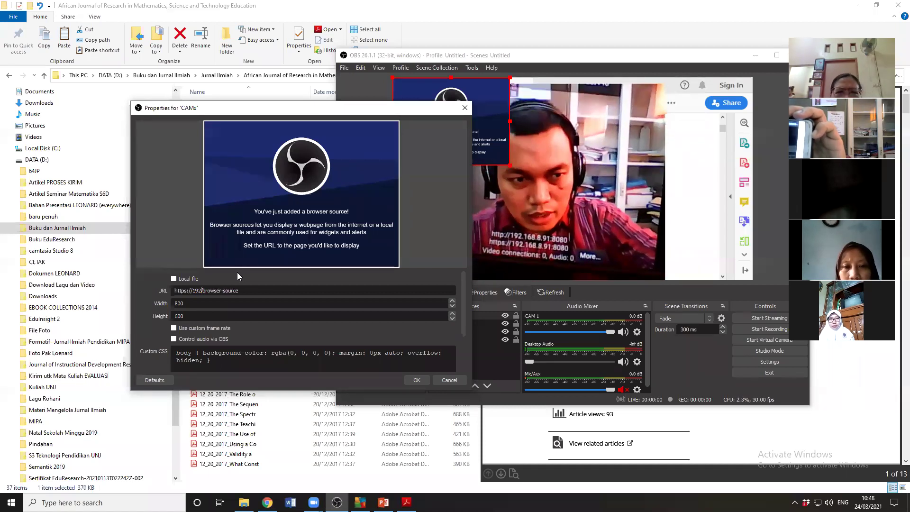
pyautogui.write('.168.8.9')
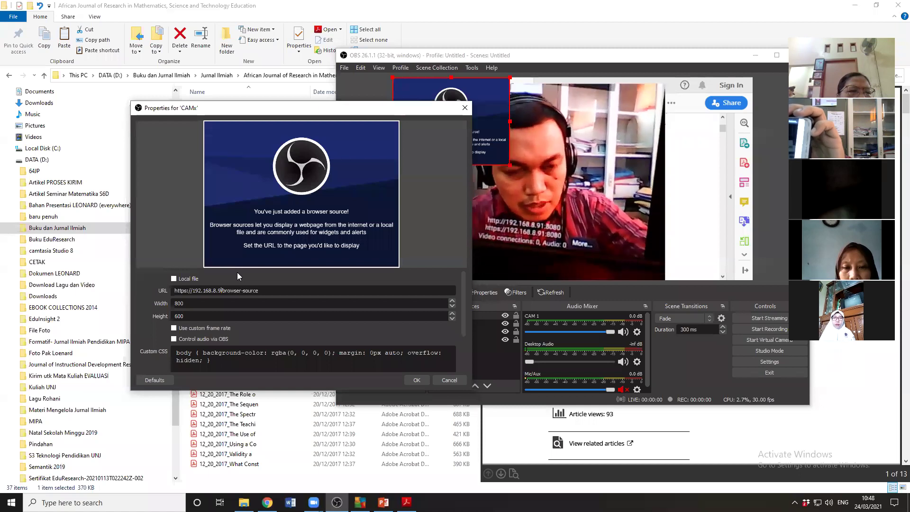
pyautogui.write('1')
pyautogui.write(':8')
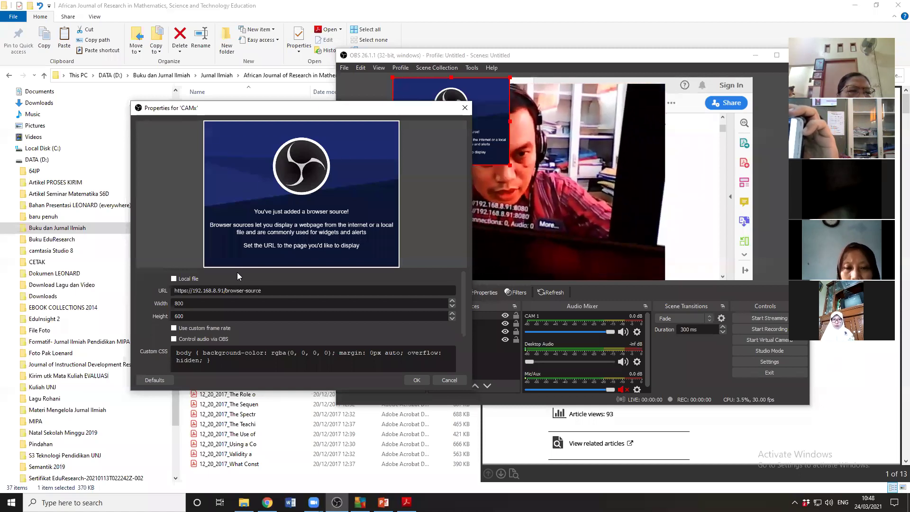
pyautogui.write('080')
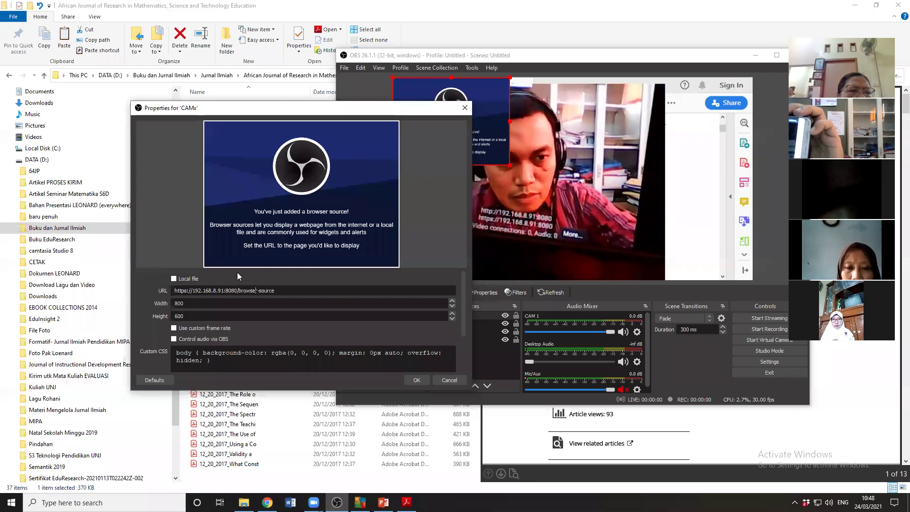
# - Change the path of the CAMx URL to browserfs.html and apply the source properties
pyautogui.press('End')
pyautogui.press('BackSpace')
pyautogui.press('BackSpace')
pyautogui.press('BackSpace')
pyautogui.press('BackSpace')
pyautogui.press('BackSpace')
pyautogui.press('BackSpace')
pyautogui.press('BackSpace')
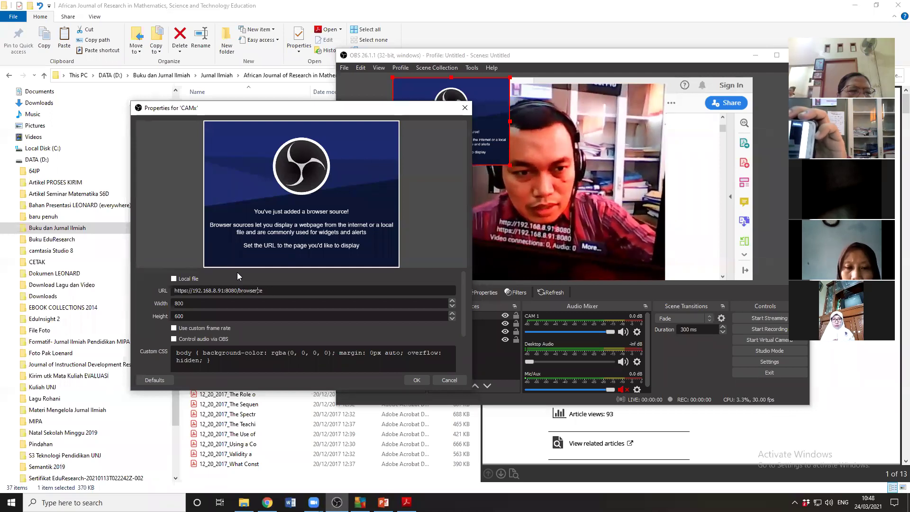
pyautogui.write('fs')
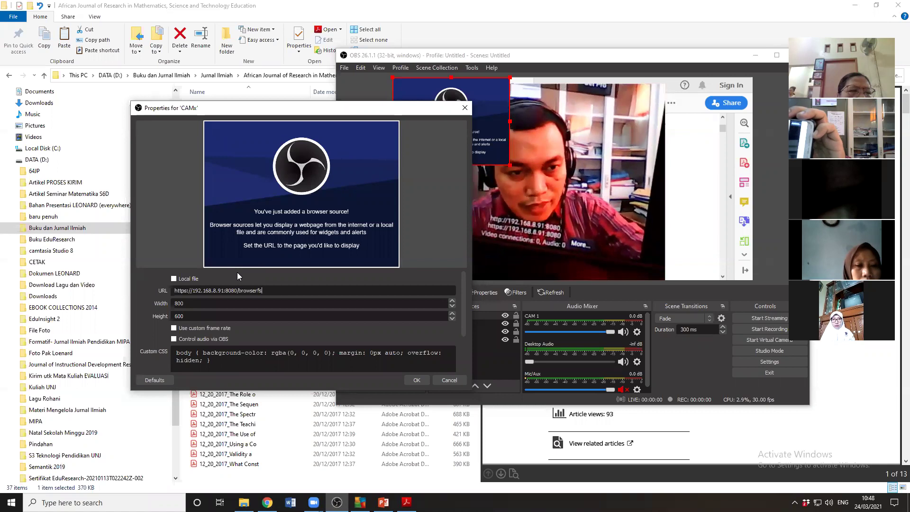
pyautogui.write('.html')
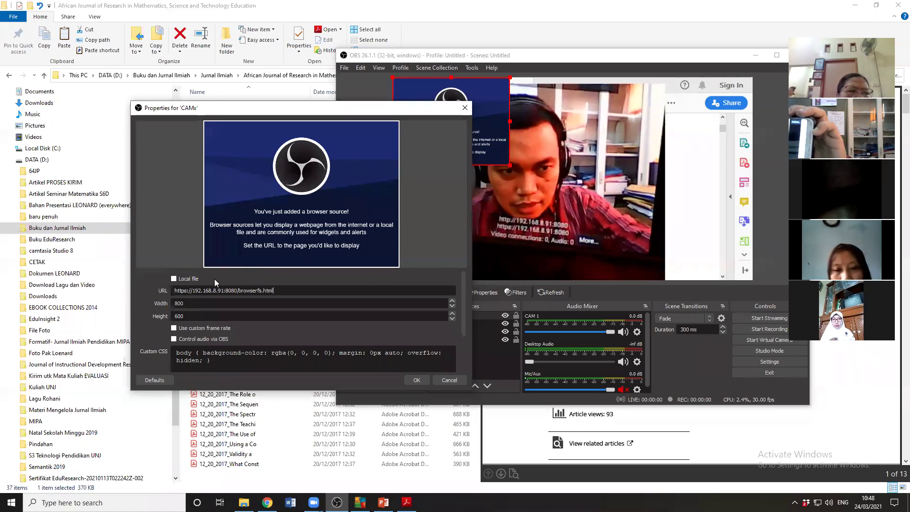
pyautogui.click(421, 378)
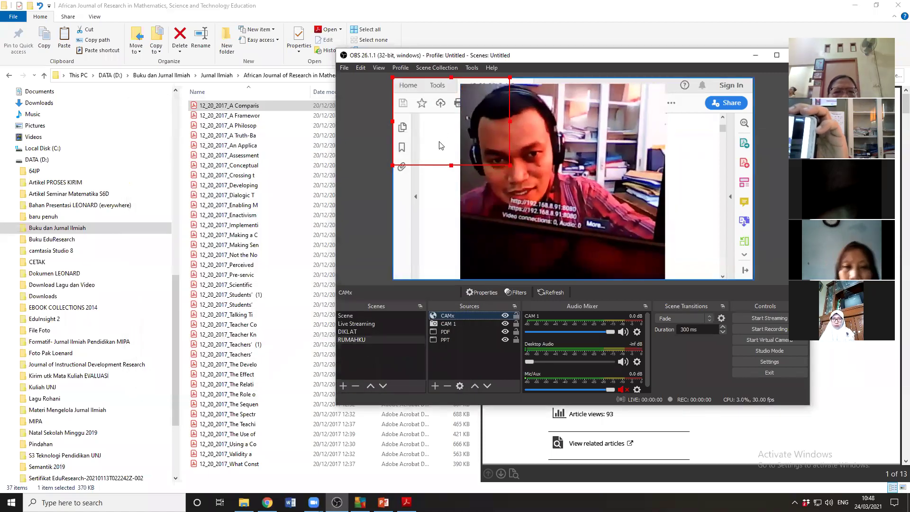
# - Change the CAMx URL's protocol from https to http and apply it
pyautogui.doubleClick(469, 313)
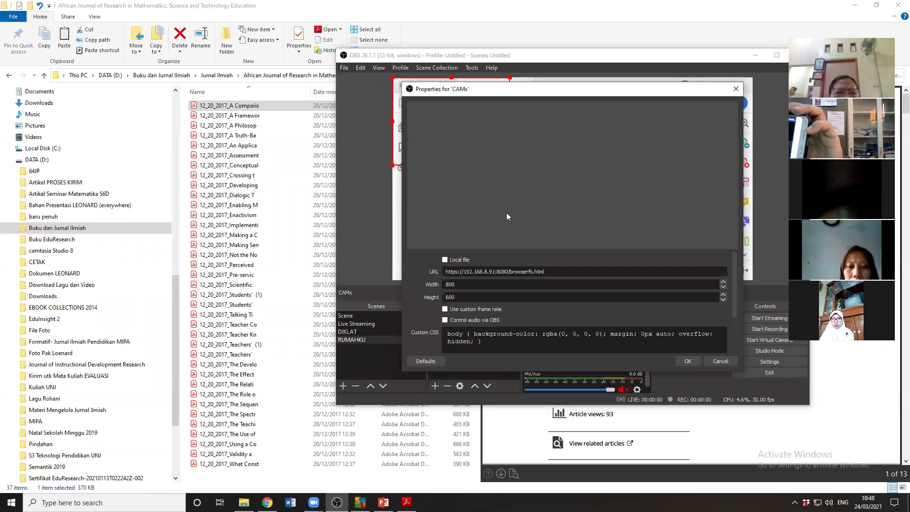
pyautogui.press('Delete')
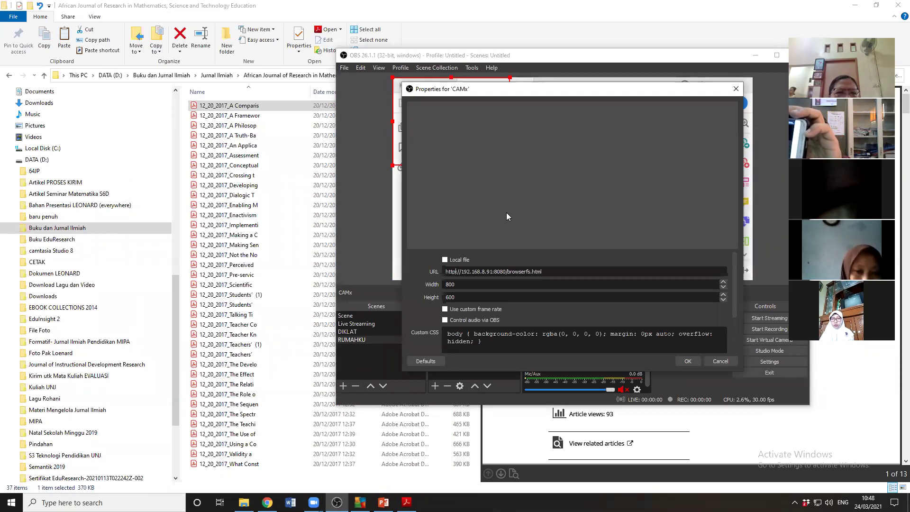
pyautogui.click(686, 361)
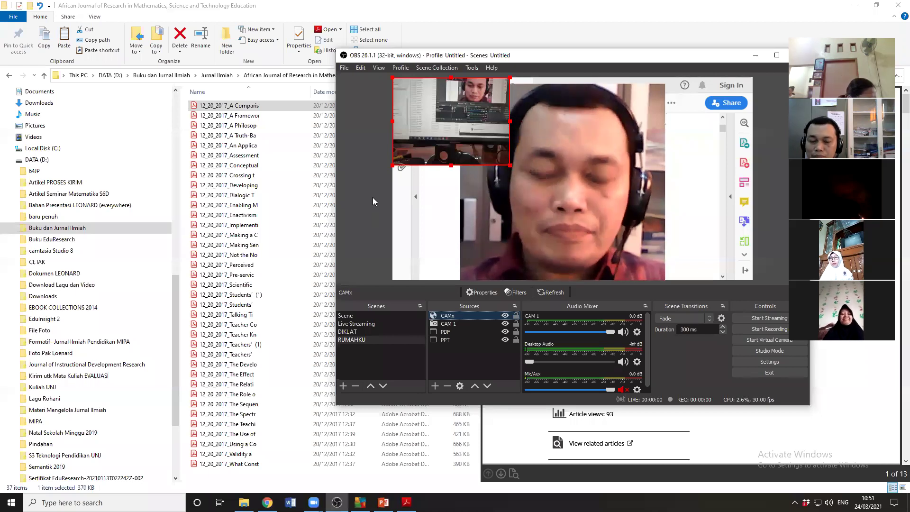
# - Remove the CAMx source from the RUMAHKU scene
pyautogui.rightClick(456, 314)
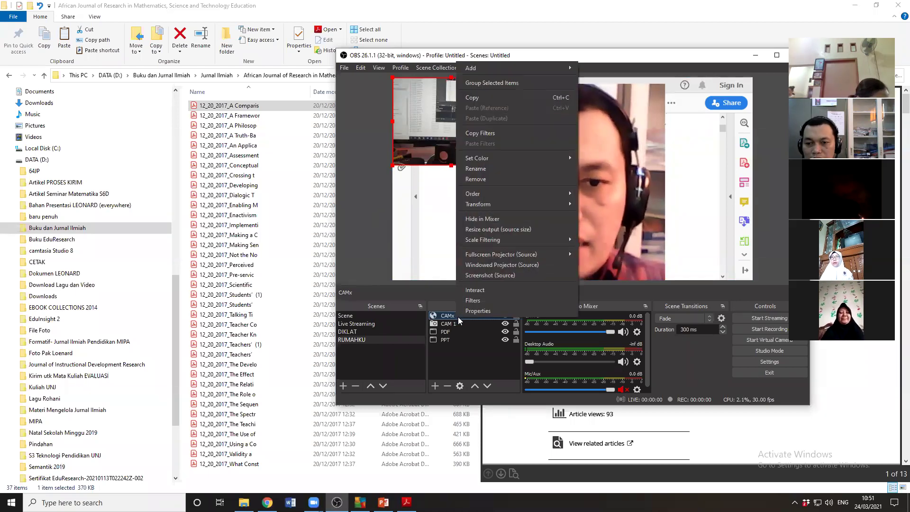
pyautogui.click(497, 179)
pyautogui.click(593, 244)
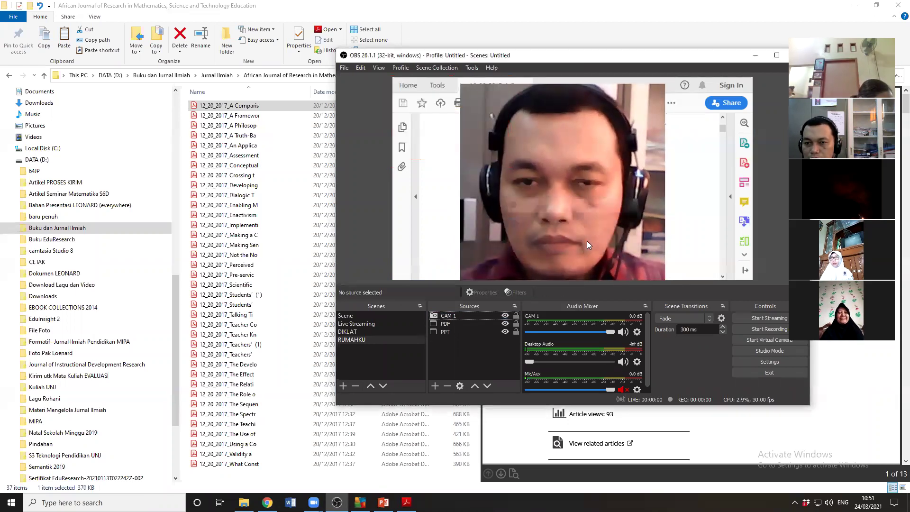
# - Add a new image source named Logo 1 to the RUMAHKU scene
pyautogui.click(433, 385)
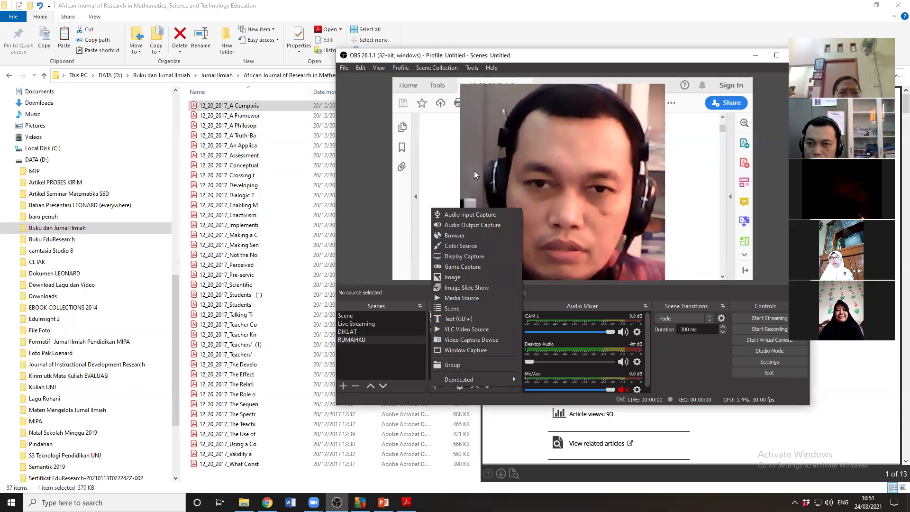
pyautogui.click(552, 150)
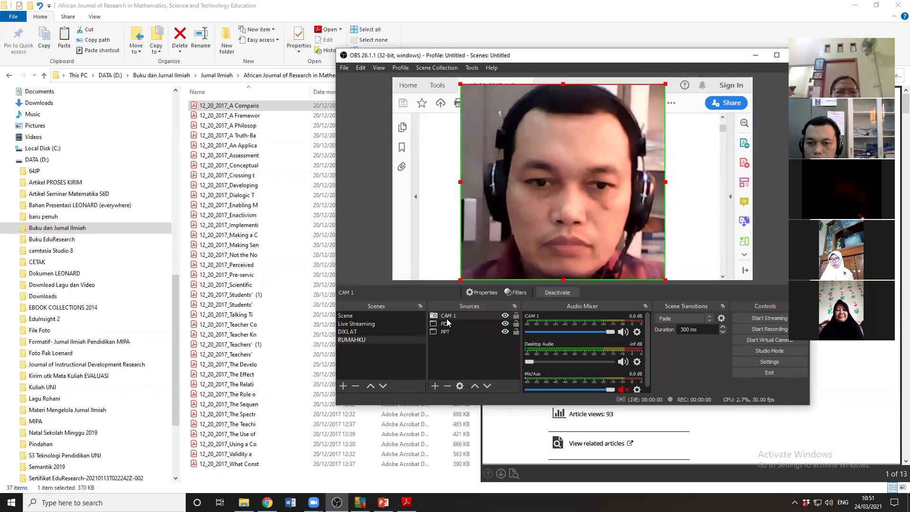
pyautogui.click(435, 387)
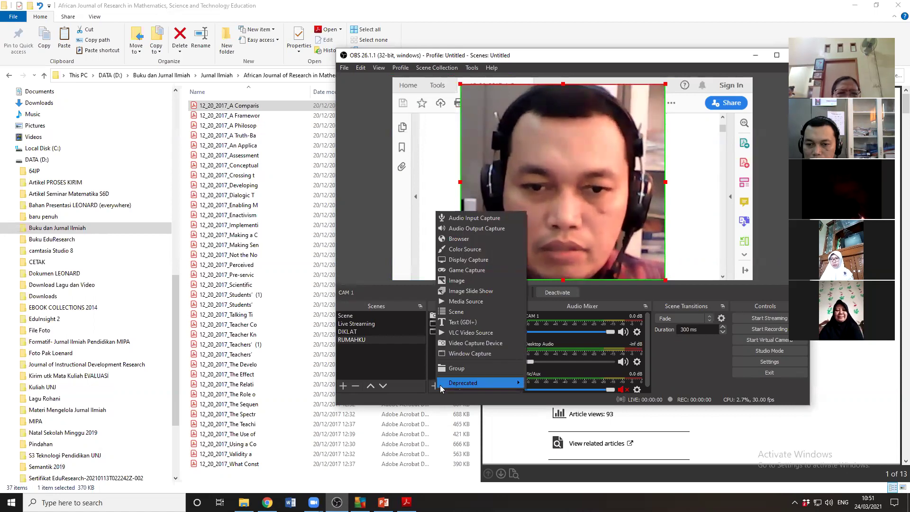
pyautogui.click(455, 281)
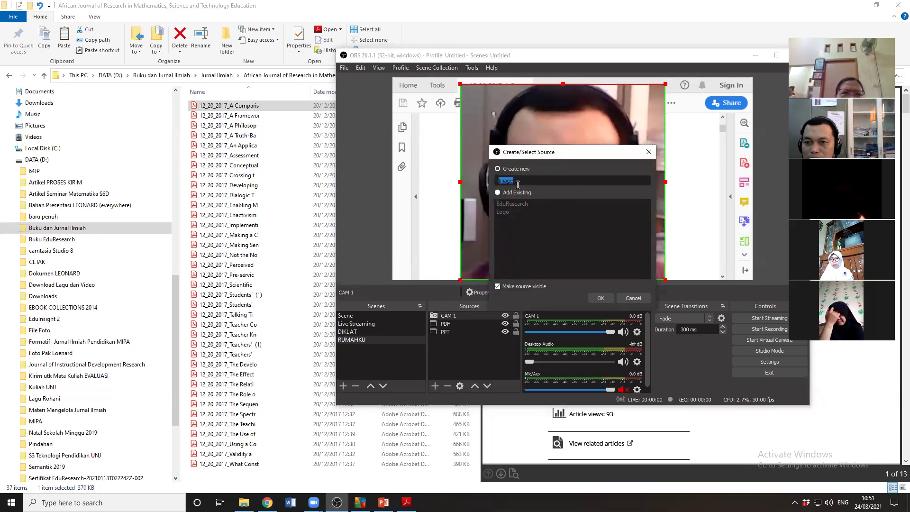
pyautogui.write('LOgo')
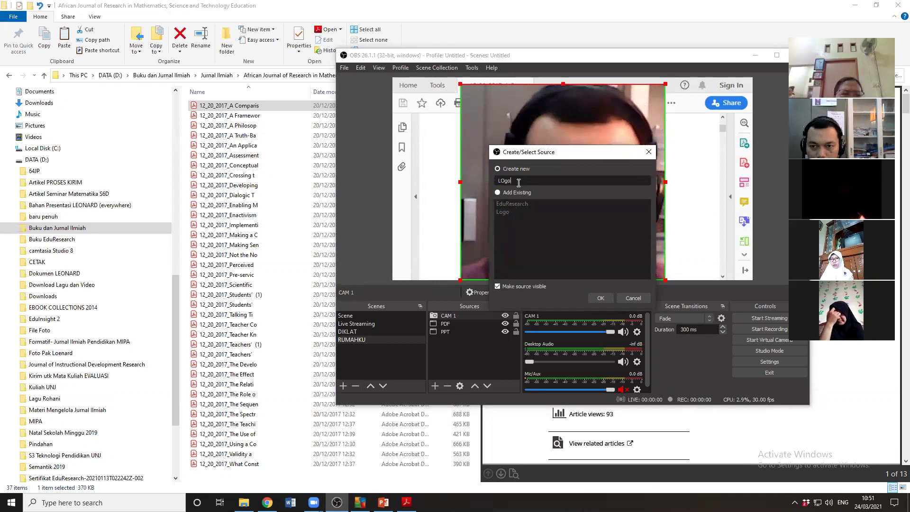
pyautogui.write('ogo')
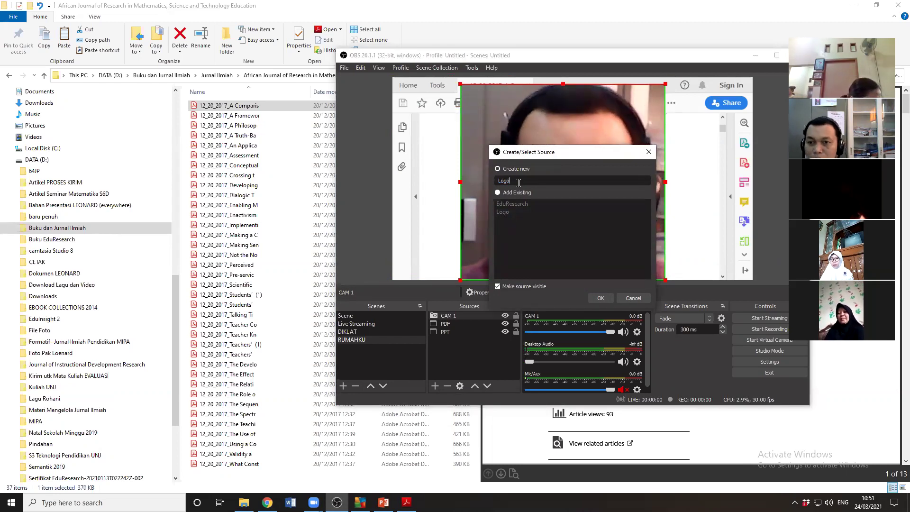
pyautogui.write(' 1')
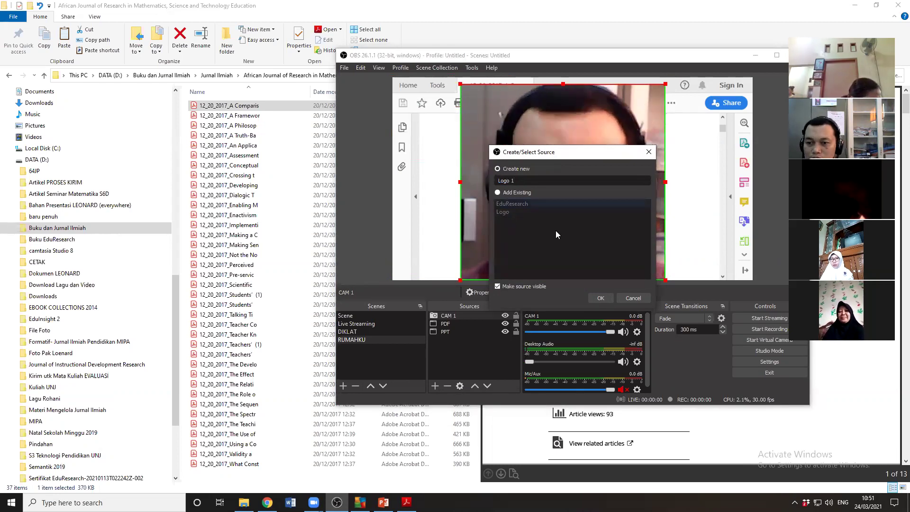
pyautogui.click(601, 298)
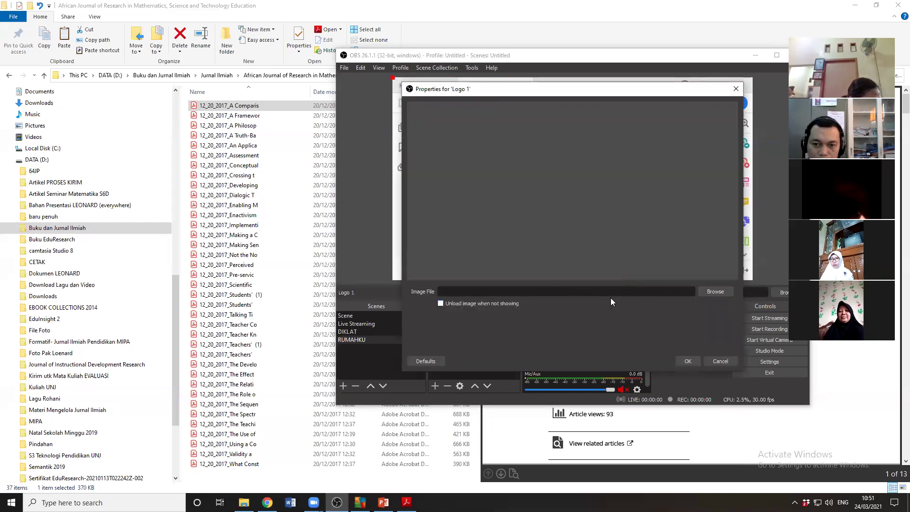
# - Load the channel's portrait logo image into Logo 1 and place it at a small size near the canvas's upper-right corner
pyautogui.click(715, 292)
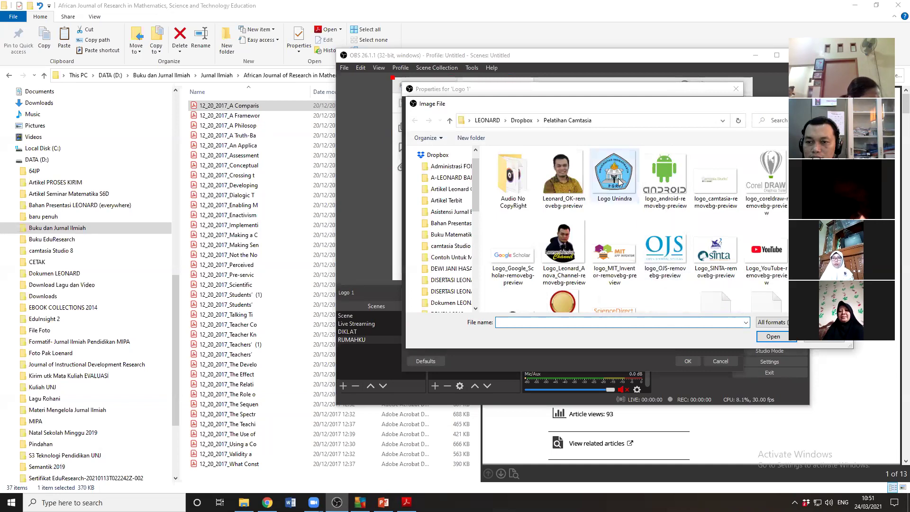
pyautogui.click(566, 247)
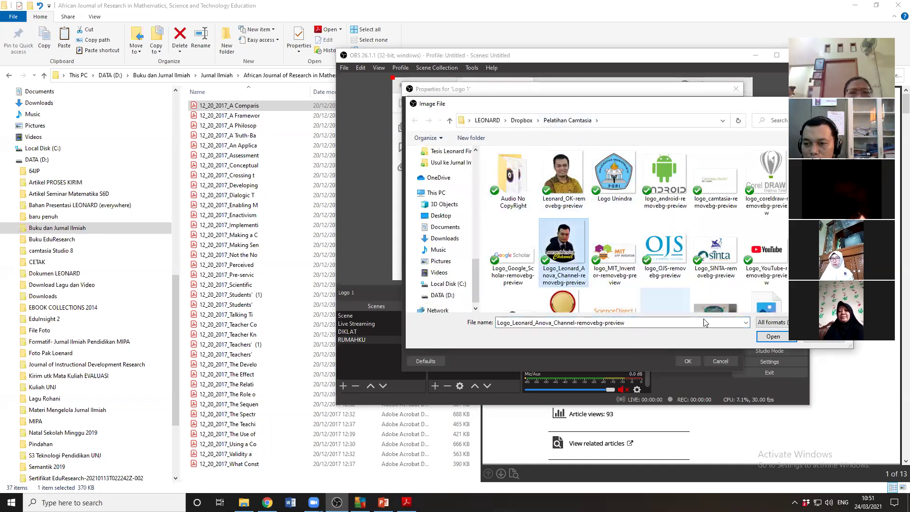
pyautogui.click(762, 337)
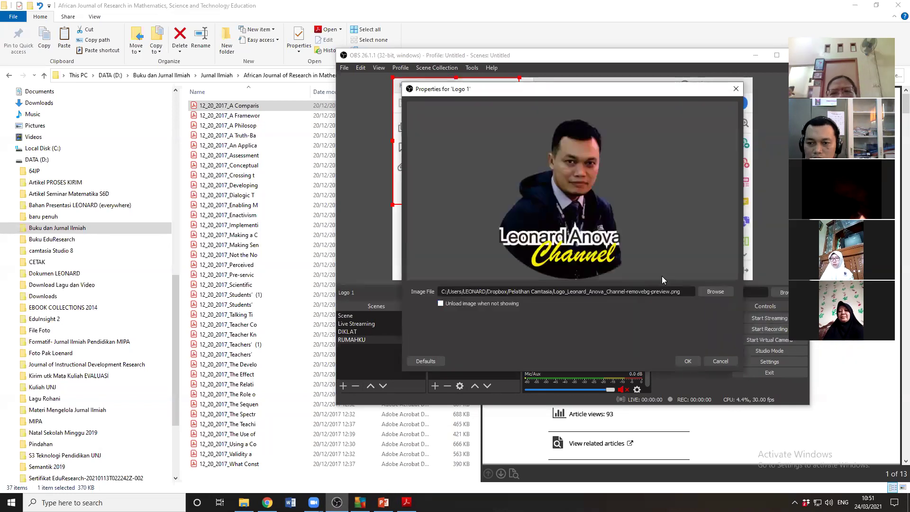
pyautogui.click(693, 363)
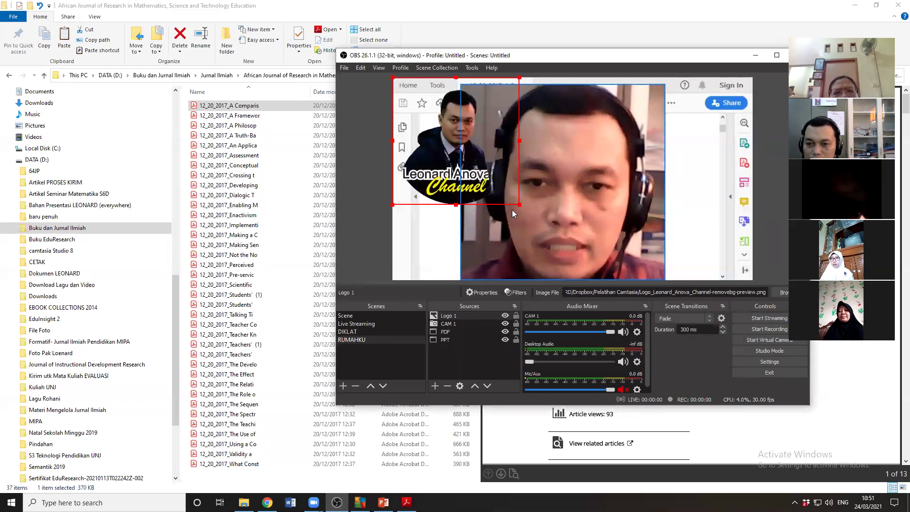
pyautogui.moveTo(517, 203); pyautogui.dragTo(683, 125)
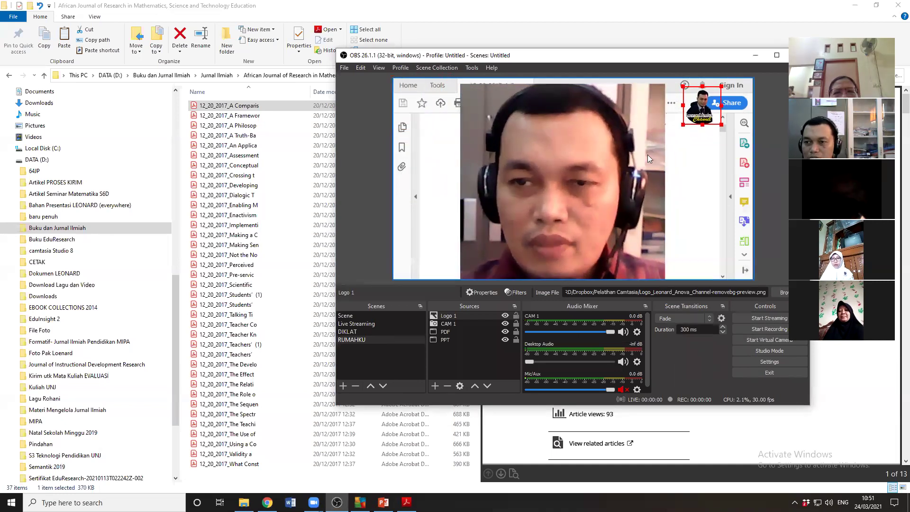
# - Create another image source named Logo 2 in the RUMAHKU scene
pyautogui.click(435, 385)
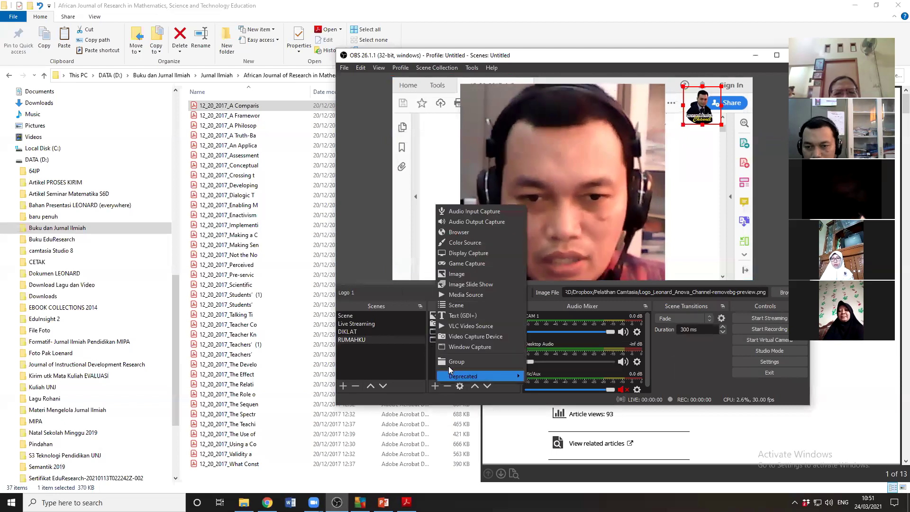
pyautogui.click(474, 274)
pyautogui.write('Logo 2')
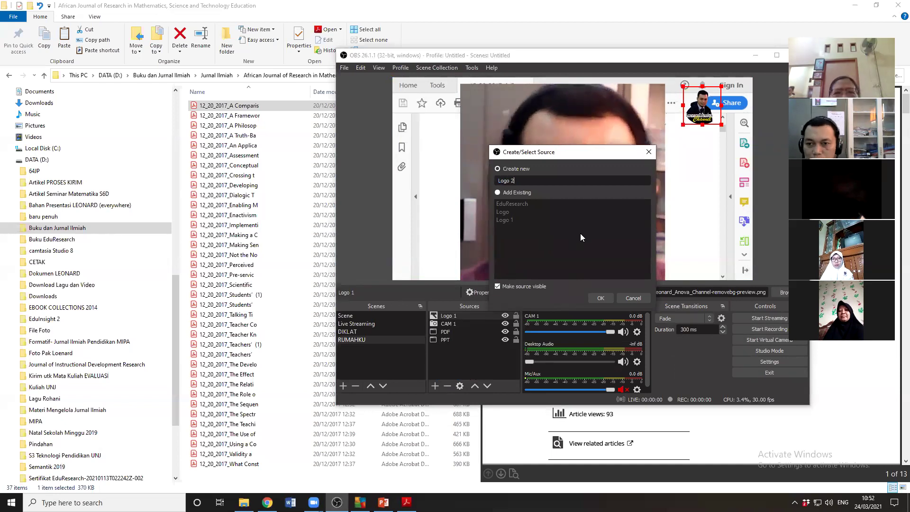
pyautogui.click(597, 295)
# - Load Logo_Formatif_Resmi-removebg-preview from the Pelatihan Camtasia folder as the Logo 2 image and apply the source properties
pyautogui.click(702, 293)
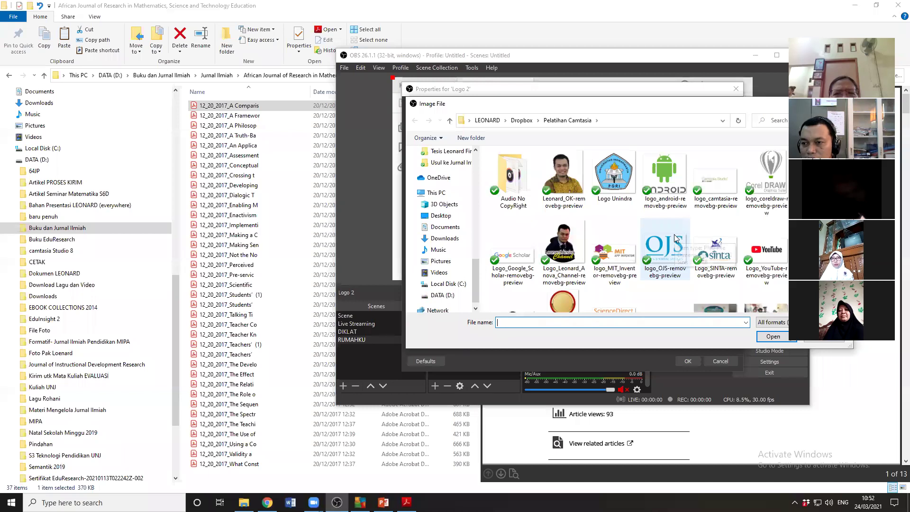
pyautogui.moveTo(696, 106); pyautogui.dragTo(596, 100)
pyautogui.scroll(-3, 640, 201)
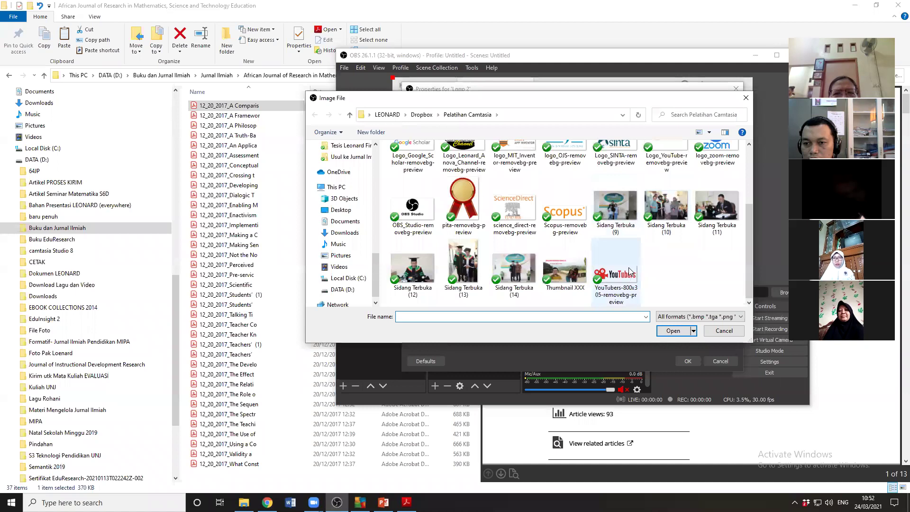
pyautogui.scroll(3, 630, 265)
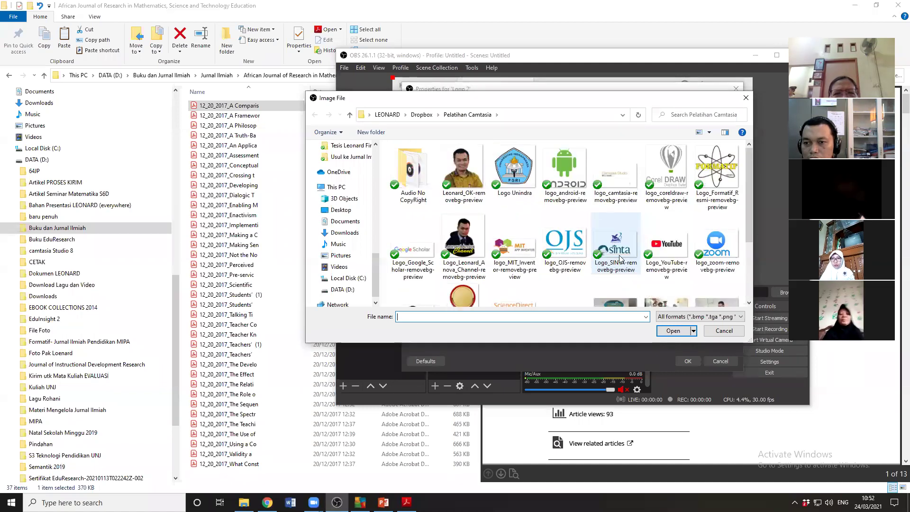
pyautogui.click(710, 178)
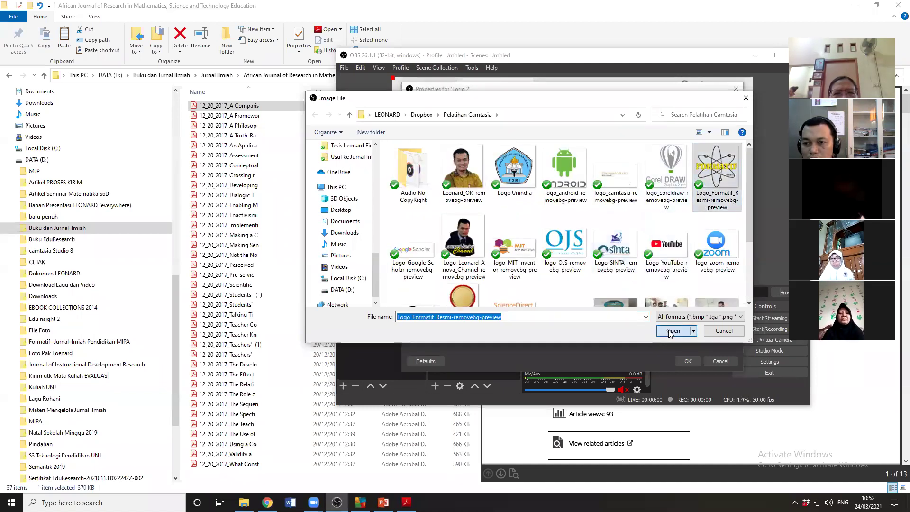
pyautogui.click(671, 331)
pyautogui.click(688, 362)
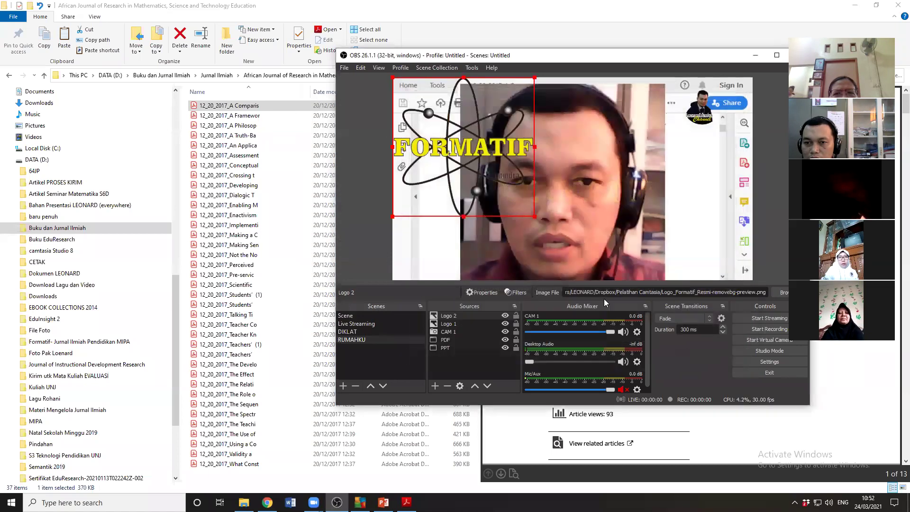
# - Shrink the Logo 2 image and place it near the upper-left corner of the canvas
pyautogui.moveTo(521, 201); pyautogui.dragTo(447, 115)
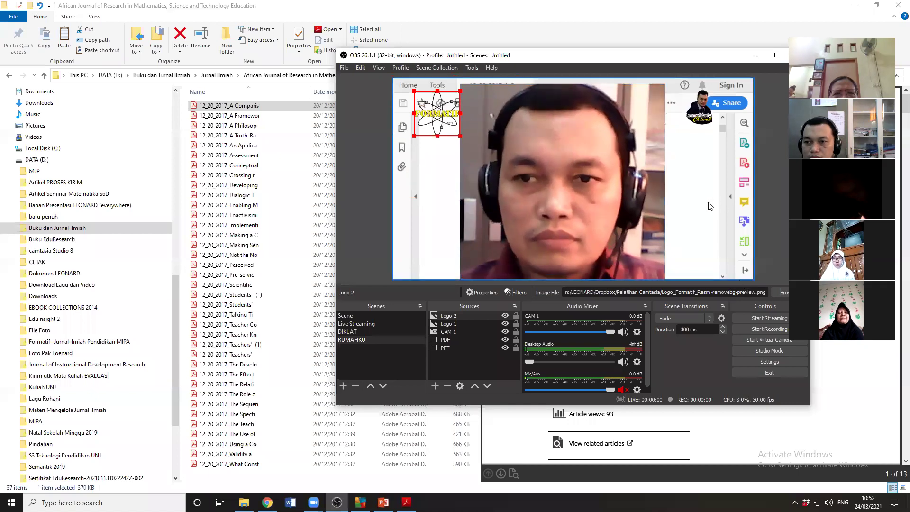
pyautogui.click(452, 325)
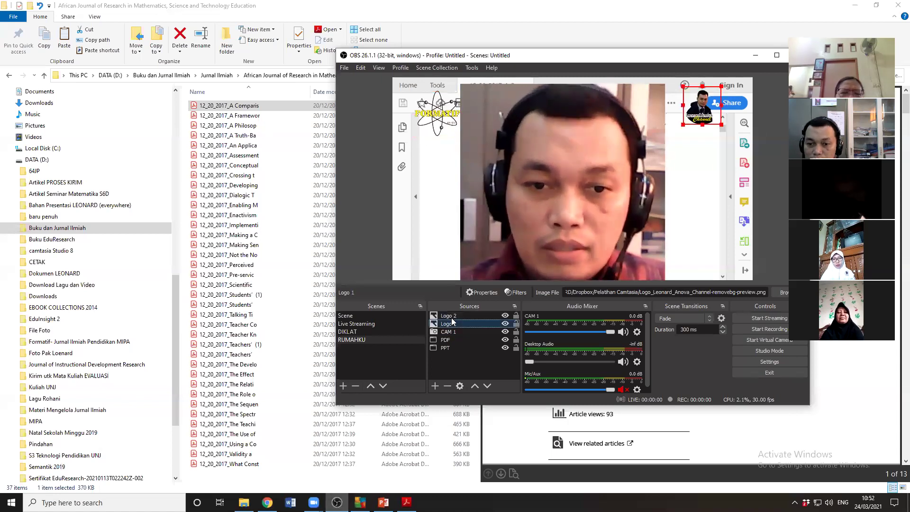
pyautogui.click(457, 316)
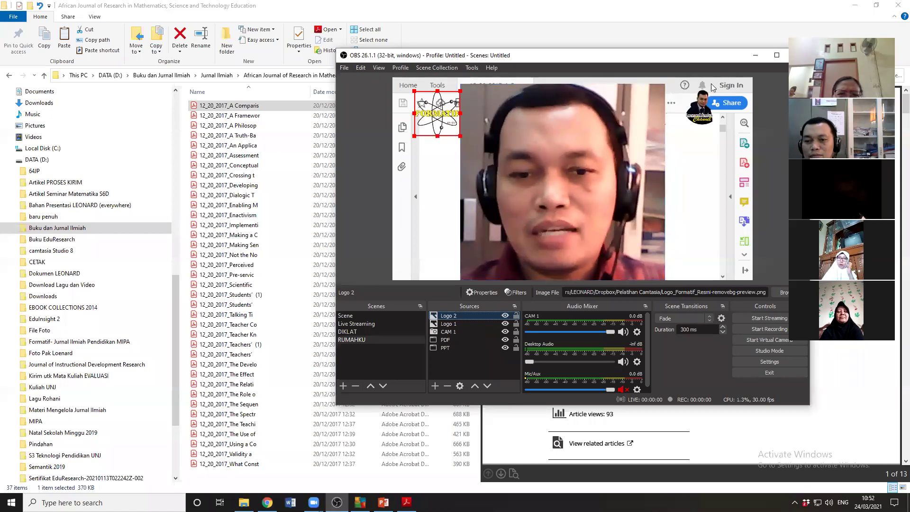
# - Shrink the CAM 1 webcam picture into the lower-right corner of the canvas so the PDF is uncovered
pyautogui.click(434, 385)
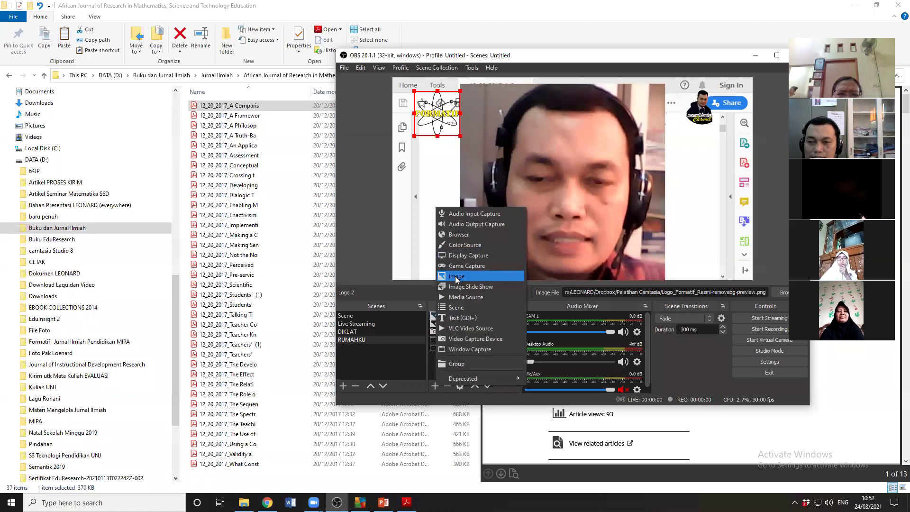
pyautogui.click(561, 174)
pyautogui.moveTo(460, 83); pyautogui.dragTo(716, 208)
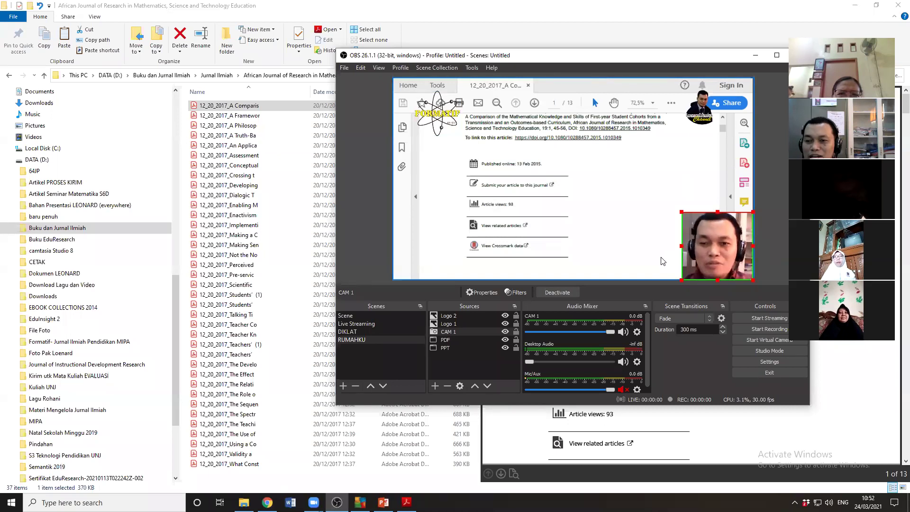
# - Add an Image Slide Show source with its default name to the RUMAHKU scene
pyautogui.click(434, 386)
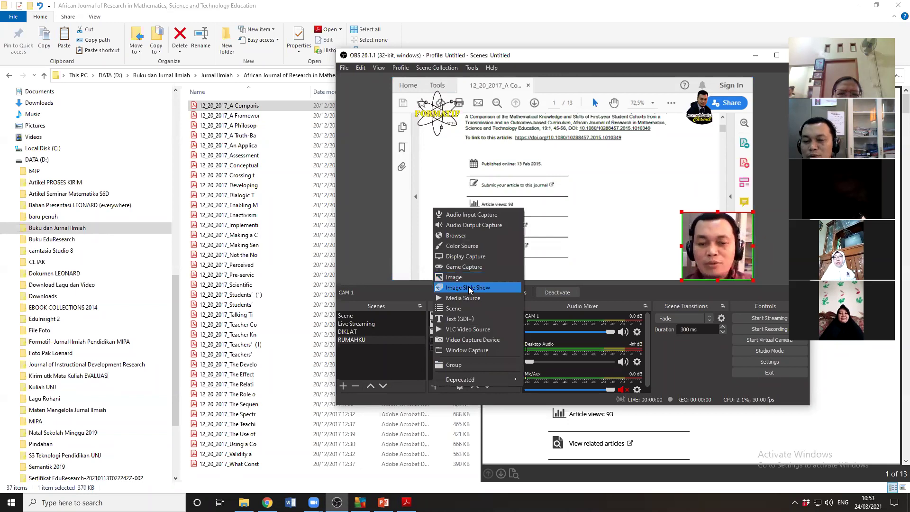
pyautogui.click(468, 287)
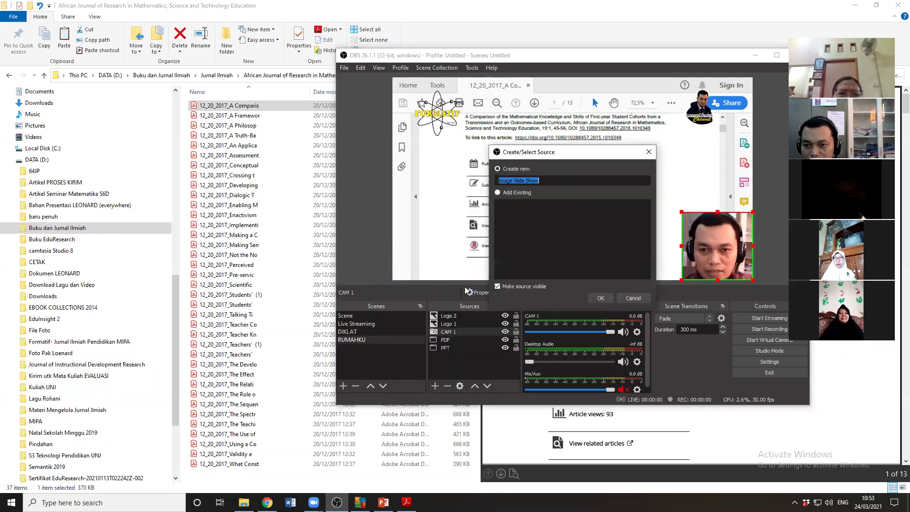
pyautogui.click(601, 298)
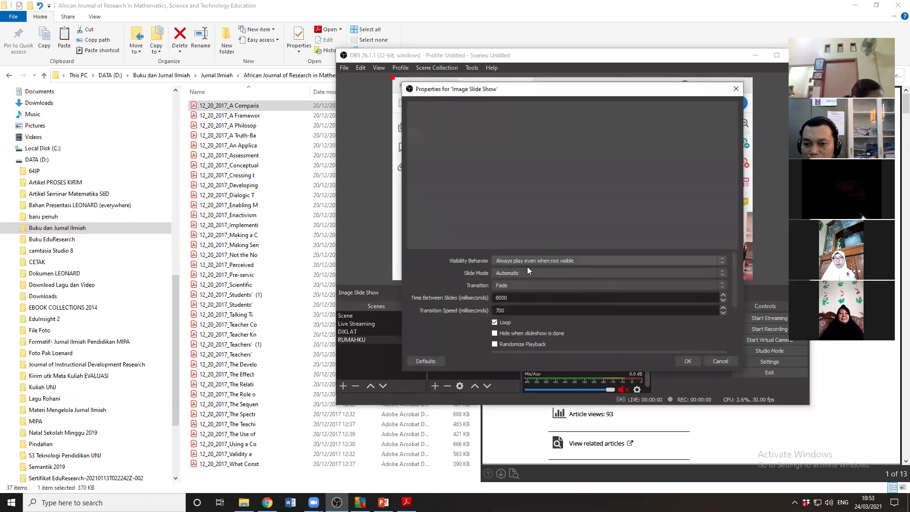
# - Start adding files to the slide show's image list and select the images Sidang Terbuka (9) through Sidang Terbuka (14)
pyautogui.scroll(-2, 455, 285)
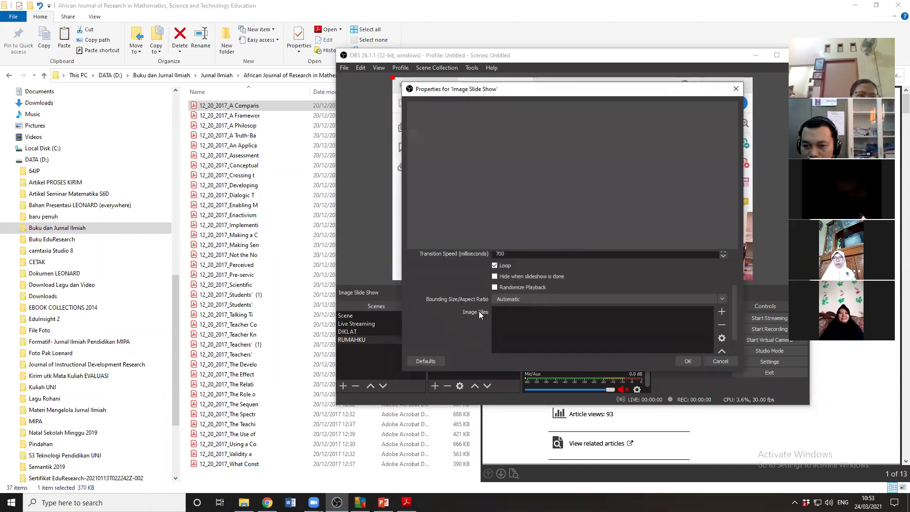
pyautogui.scroll(-1, 479, 314)
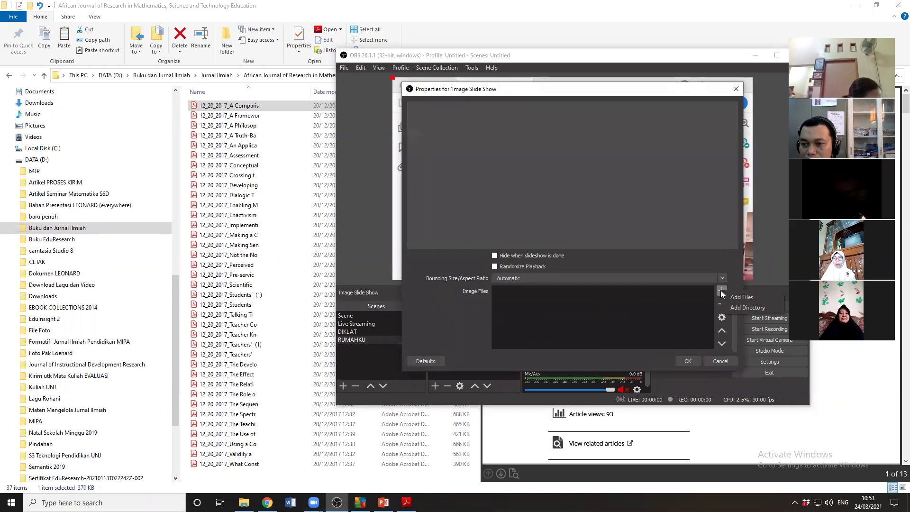
pyautogui.click(742, 299)
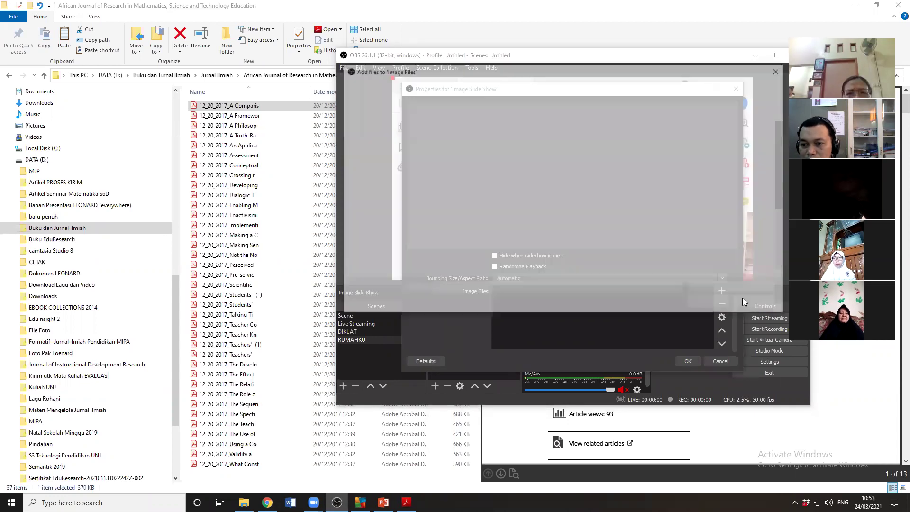
pyautogui.scroll(-1, 561, 225)
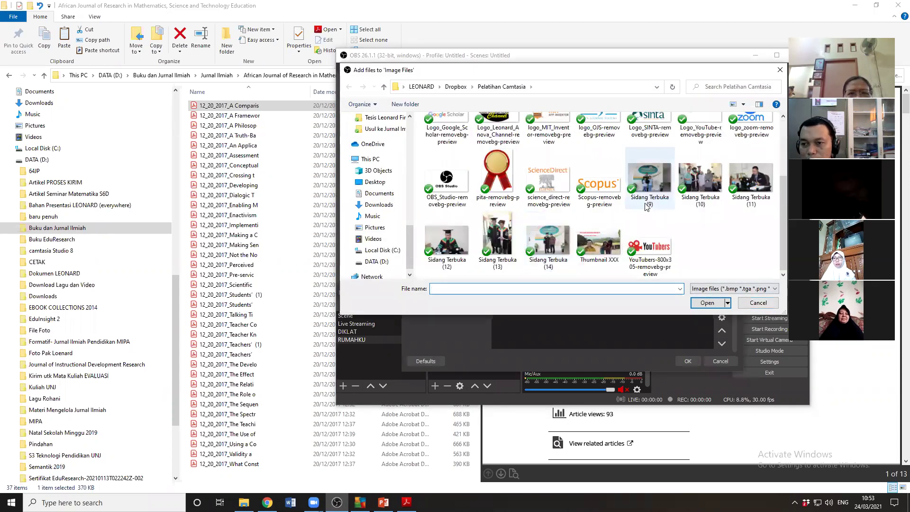
pyautogui.click(649, 180)
pyautogui.keyDown('shift'); pyautogui.click(549, 251); pyautogui.keyUp('shift')
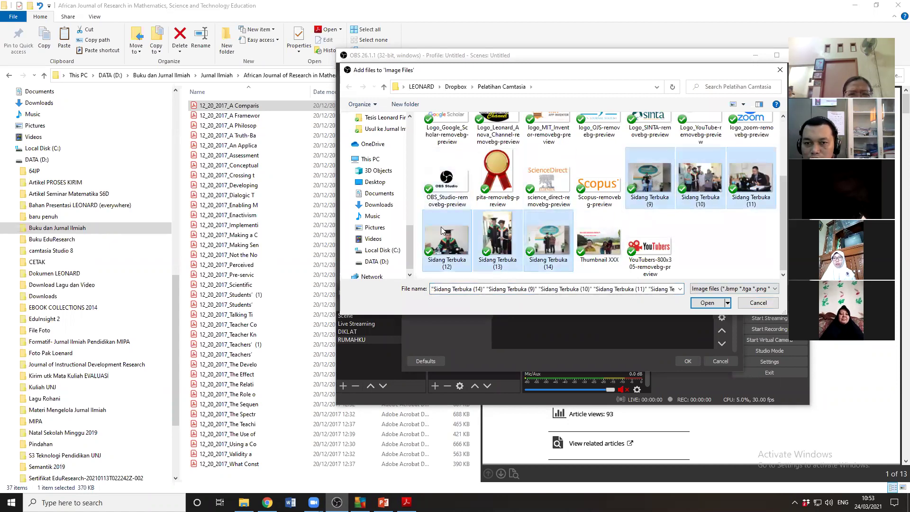
# - Load the Brosur EduResearch folder's images from Brosur EduResearch Android through EduResearch Publication Workshop 19 November 2020 into the slide show and apply the properties
pyautogui.scroll(2, 441, 231)
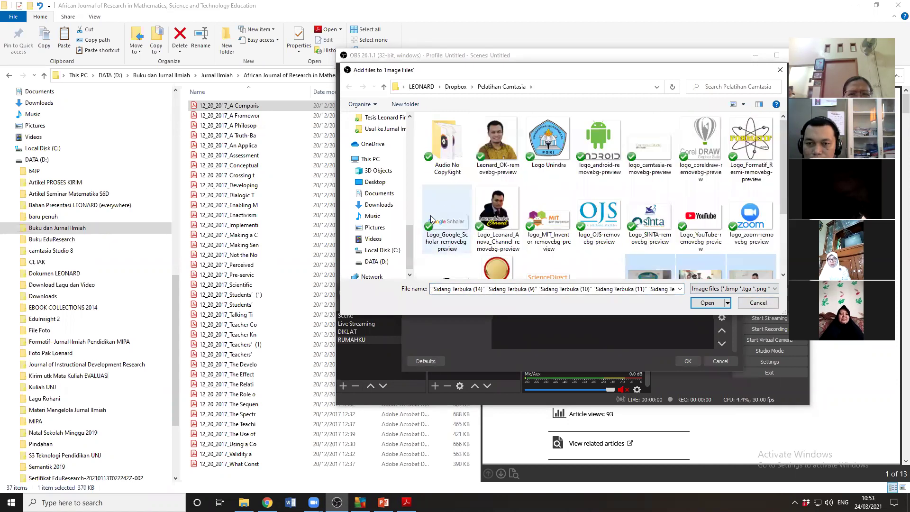
pyautogui.click(411, 156)
pyautogui.click(411, 157)
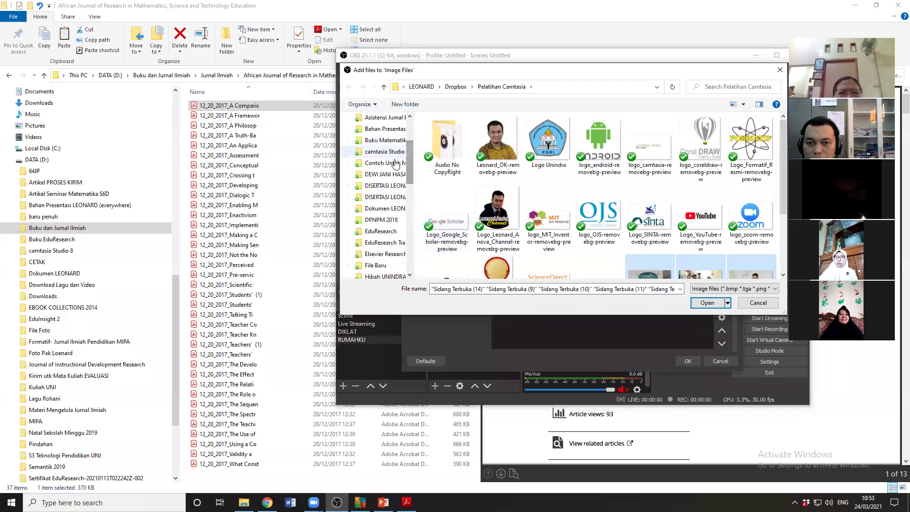
pyautogui.click(349, 244)
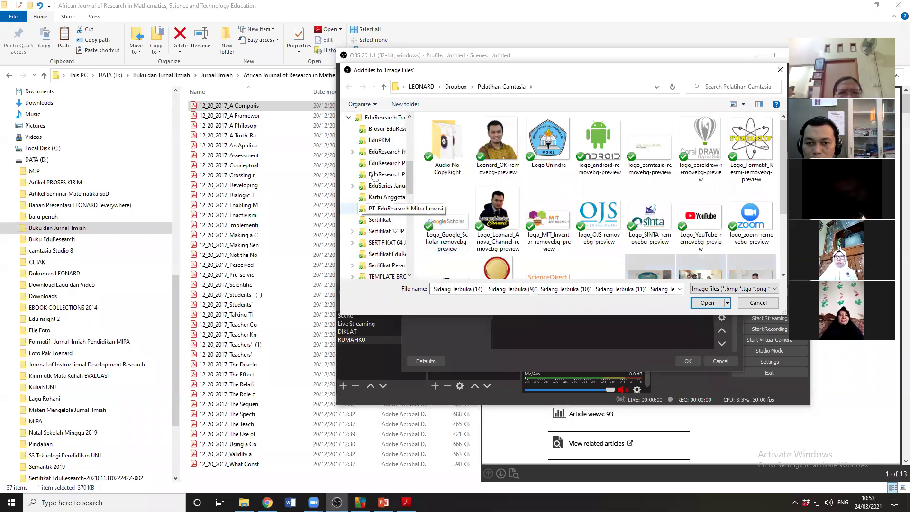
pyautogui.click(383, 130)
pyautogui.click(451, 137)
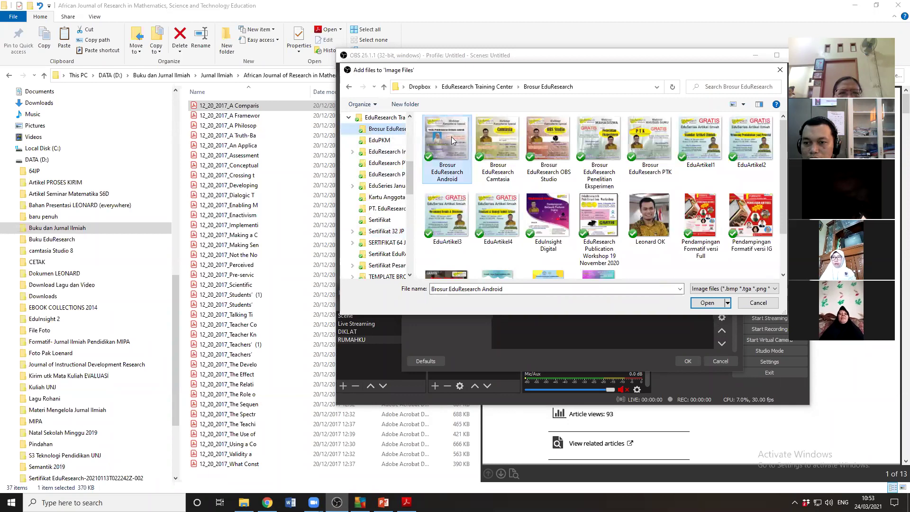
pyautogui.keyDown('shift'); pyautogui.click(604, 219); pyautogui.keyUp('shift')
pyautogui.click(707, 303)
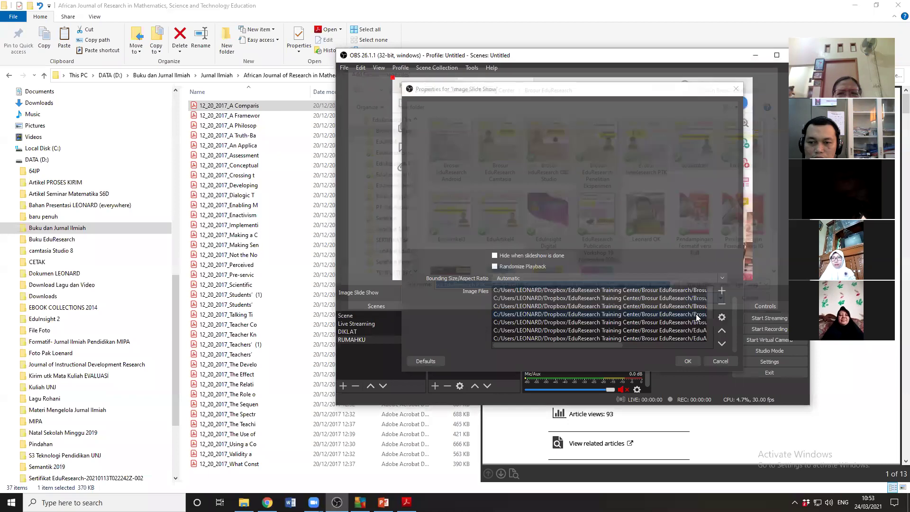
pyautogui.click(682, 361)
# - Shrink the oversized image slide show and move it to the upper-left corner of the canvas
pyautogui.moveTo(404, 88); pyautogui.dragTo(406, 193)
pyautogui.moveTo(549, 208); pyautogui.dragTo(441, 94)
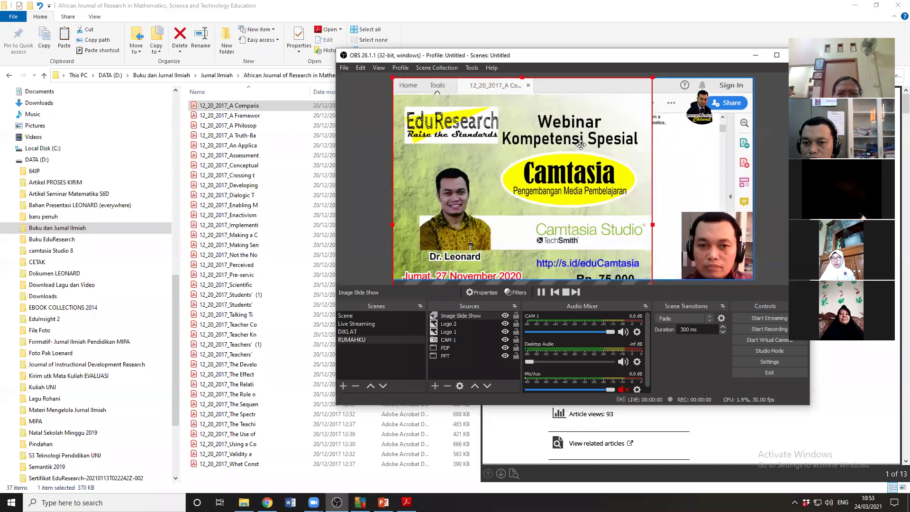
pyautogui.click(500, 138)
pyautogui.click(503, 135)
pyautogui.moveTo(503, 135)
pyautogui.mouseDown()
pyautogui.moveTo(541, 199)
pyautogui.moveTo(494, 131)
pyautogui.mouseUp()
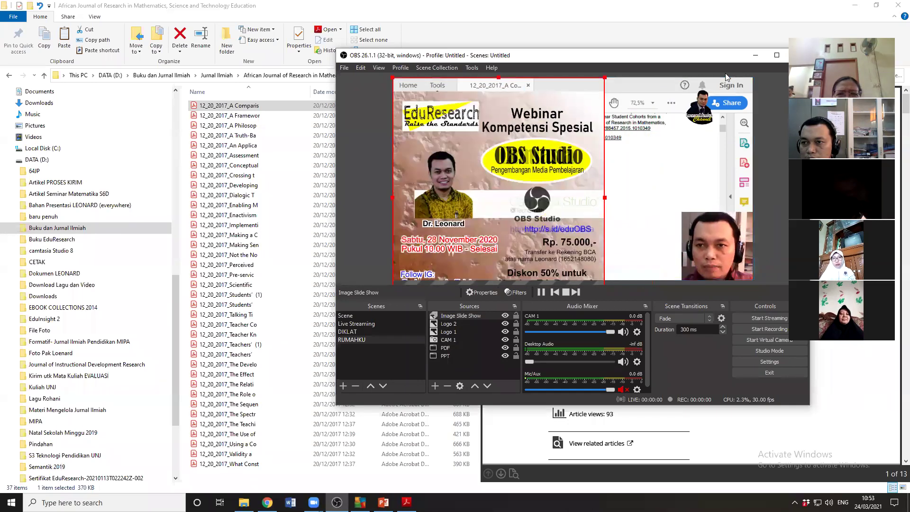
# - Maximize the window and resize the image slide show to span the full canvas height against its left edge
pyautogui.click(776, 55)
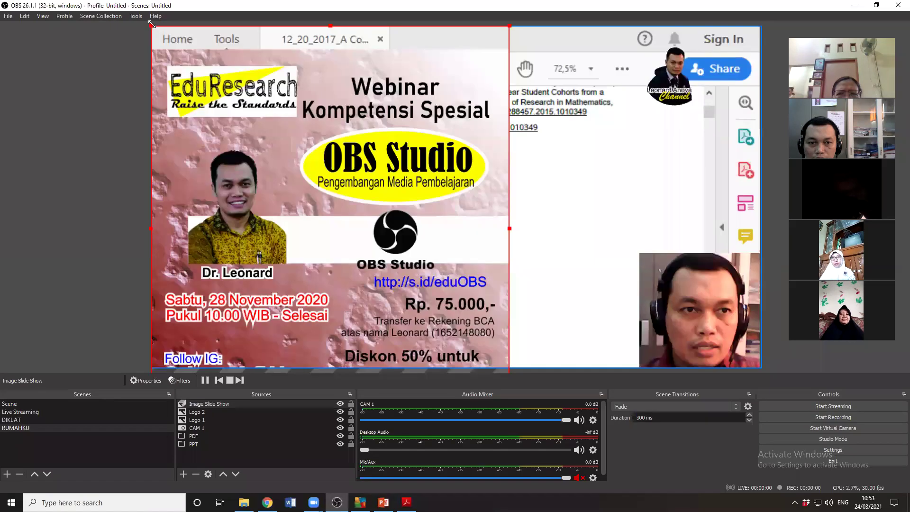
pyautogui.moveTo(151, 23); pyautogui.dragTo(200, 66)
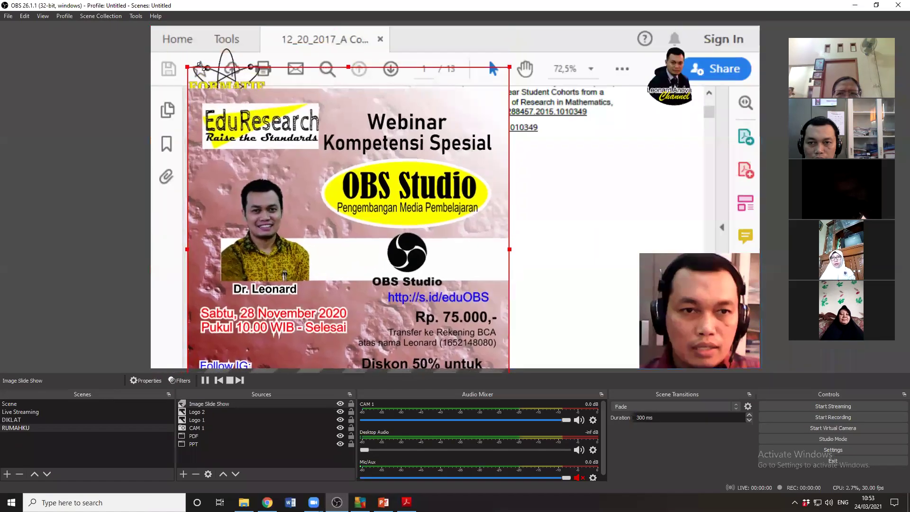
pyautogui.moveTo(351, 180); pyautogui.dragTo(330, 164)
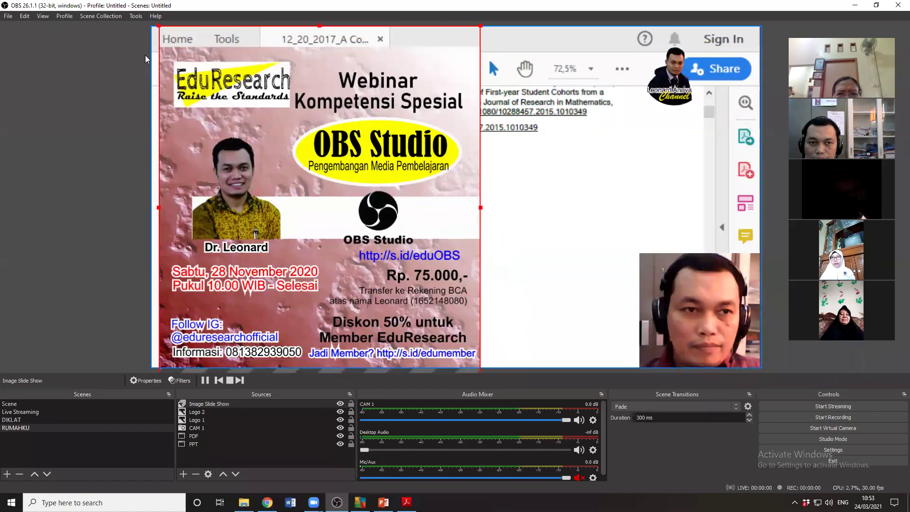
pyautogui.moveTo(158, 27); pyautogui.dragTo(179, 35)
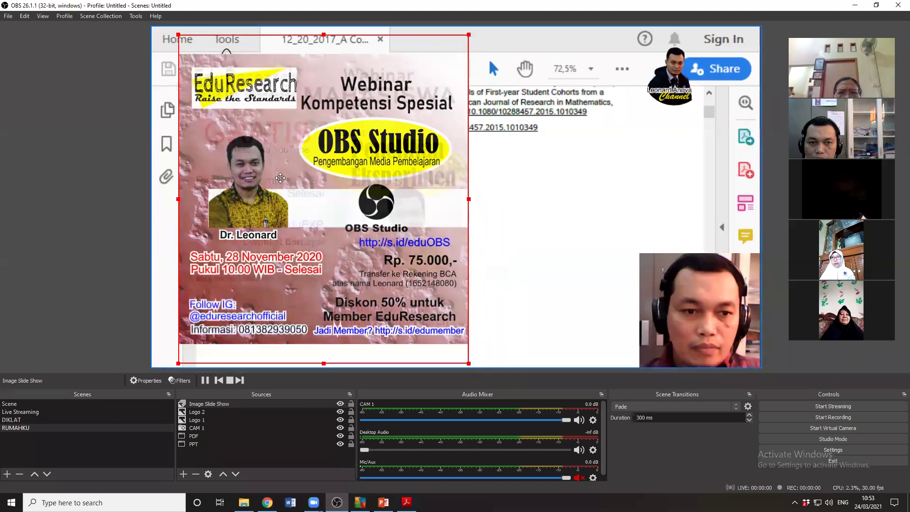
pyautogui.moveTo(280, 177); pyautogui.dragTo(253, 169)
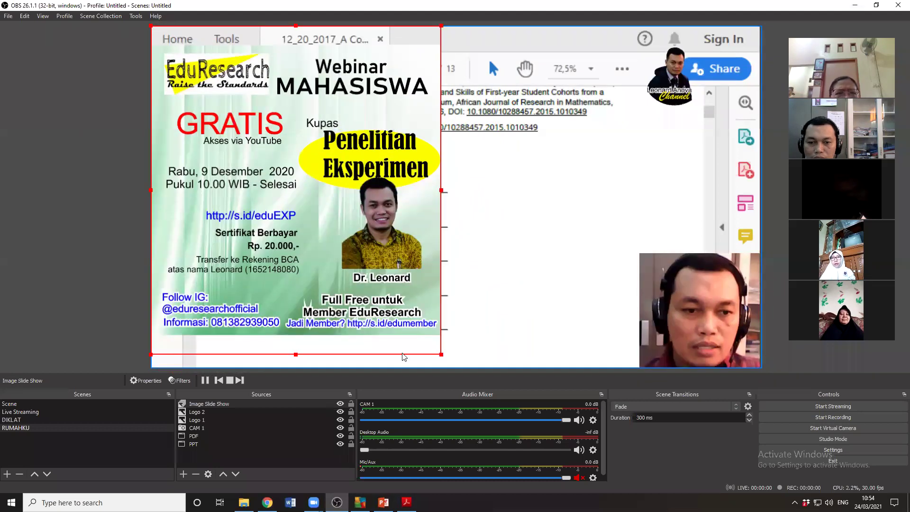
pyautogui.moveTo(440, 354); pyautogui.dragTo(456, 358)
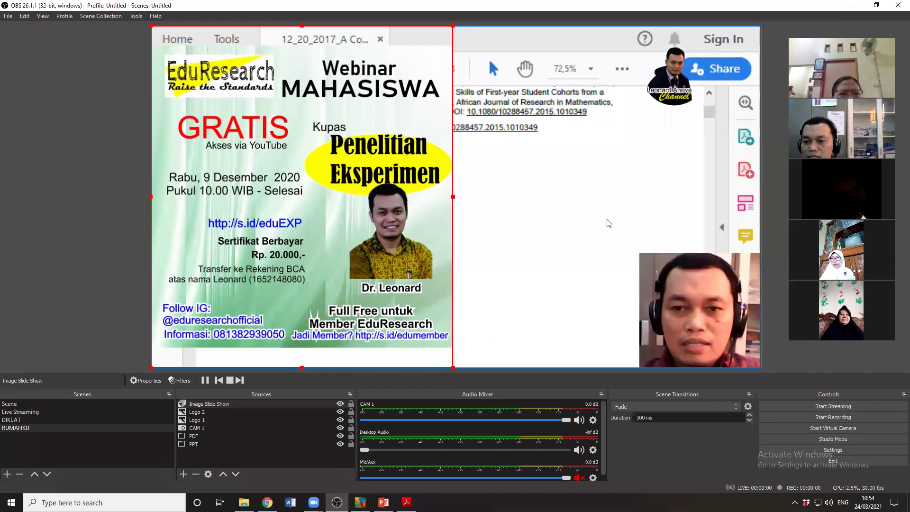
pyautogui.click(642, 185)
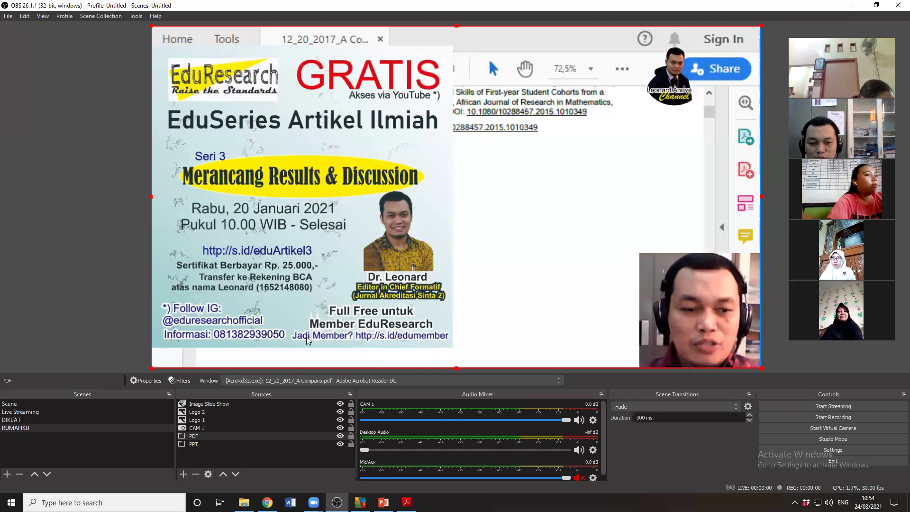
pyautogui.click(183, 473)
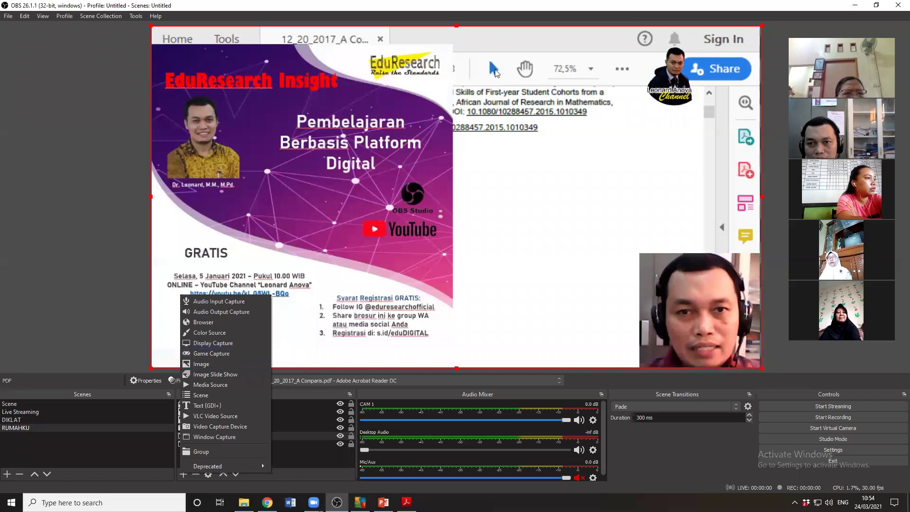
pyautogui.press('Escape')
pyautogui.click(184, 474)
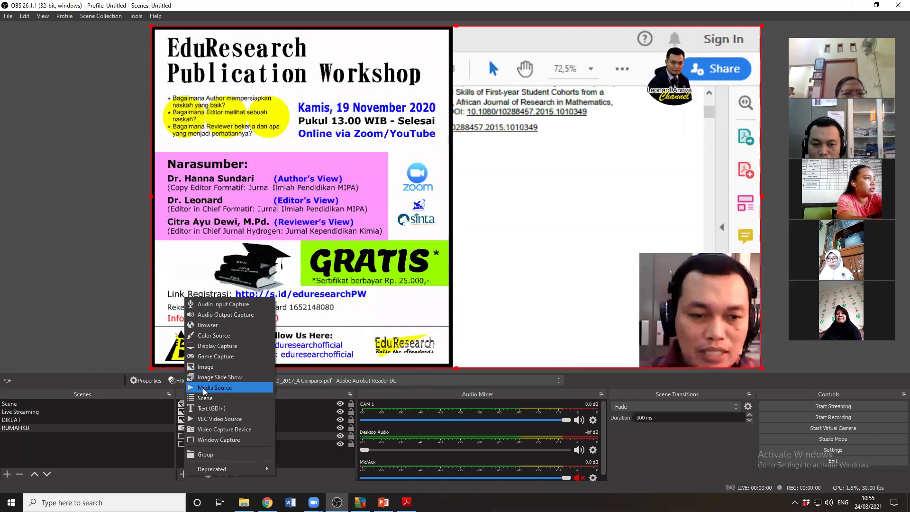
pyautogui.click(127, 290)
# - Hide the Image Slide Show, PDF and PPT sources in the RUMAHKU scene
pyautogui.click(340, 405)
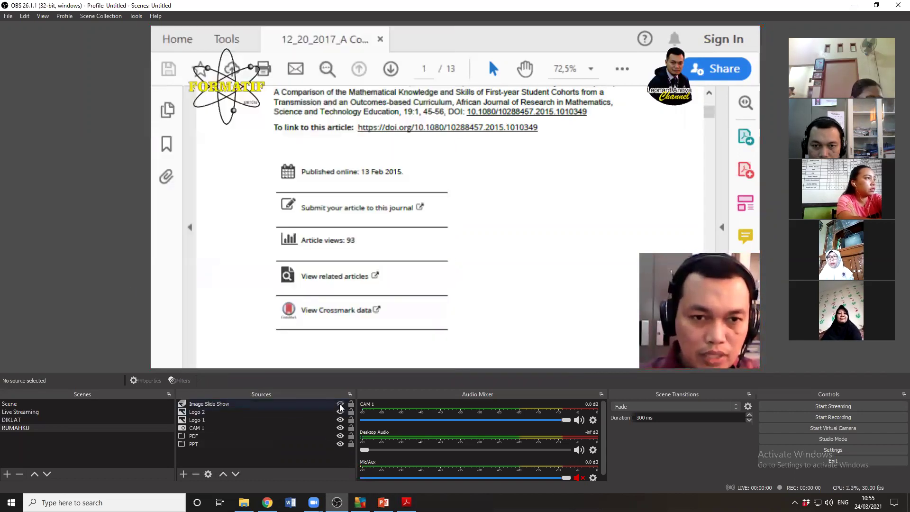
pyautogui.click(340, 436)
pyautogui.click(340, 444)
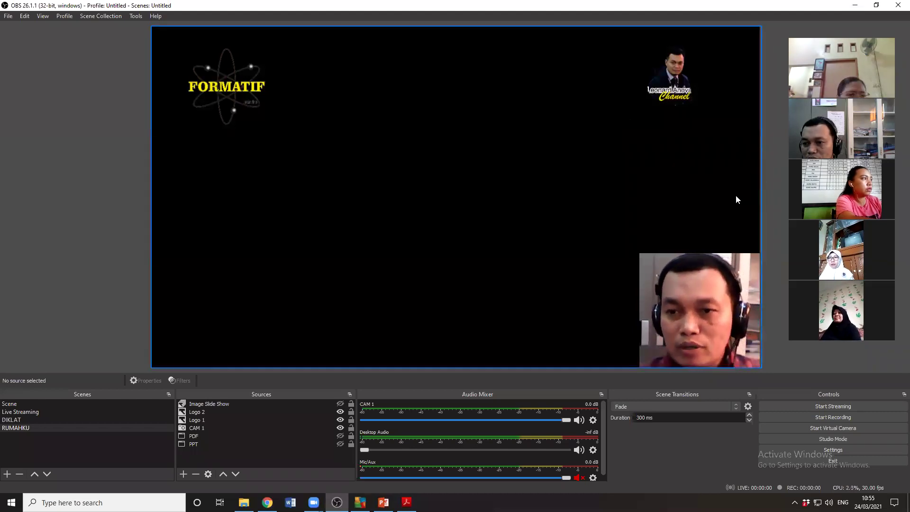
pyautogui.click(760, 182)
pyautogui.moveTo(760, 198); pyautogui.dragTo(759, 198)
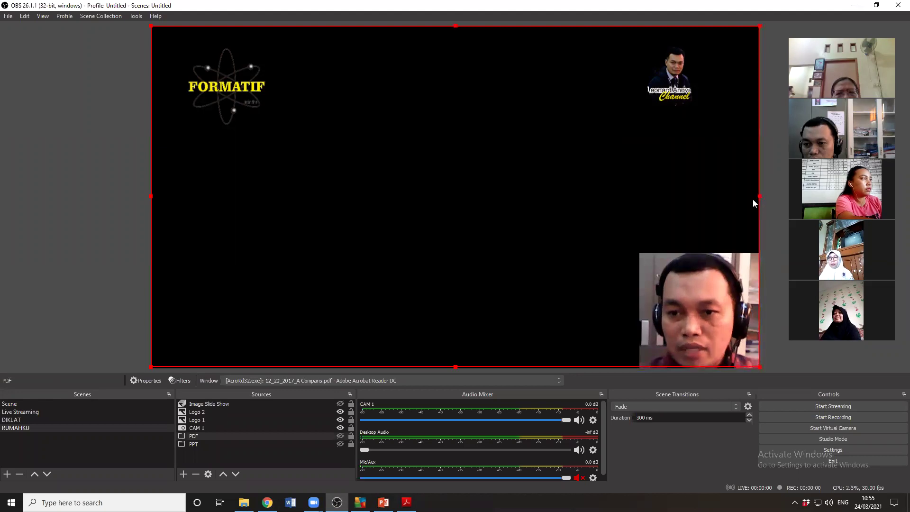
# - Add a Media Source with its default name to the RUMAHKU scene
pyautogui.click(185, 473)
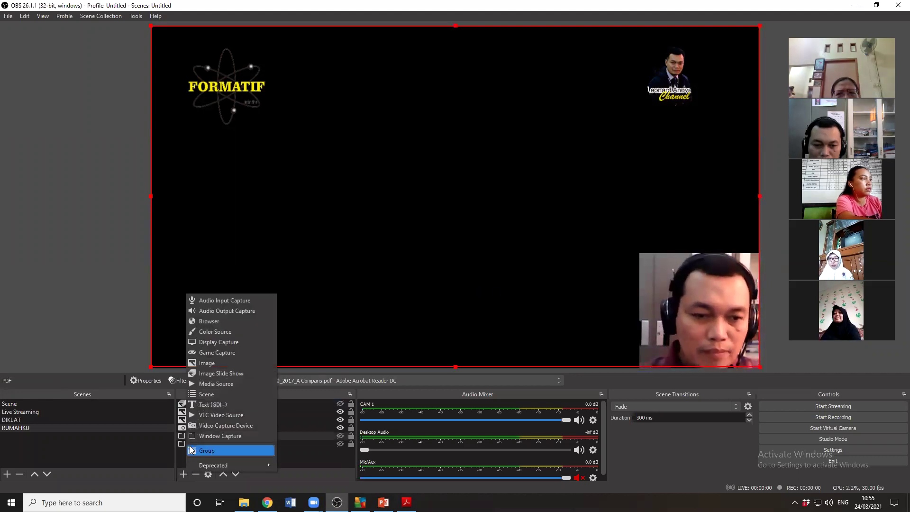
pyautogui.click(220, 384)
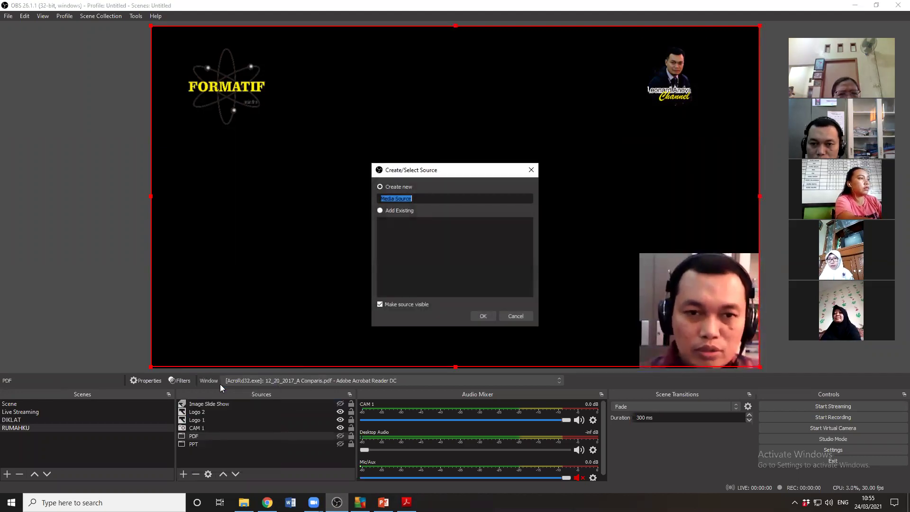
pyautogui.click(479, 314)
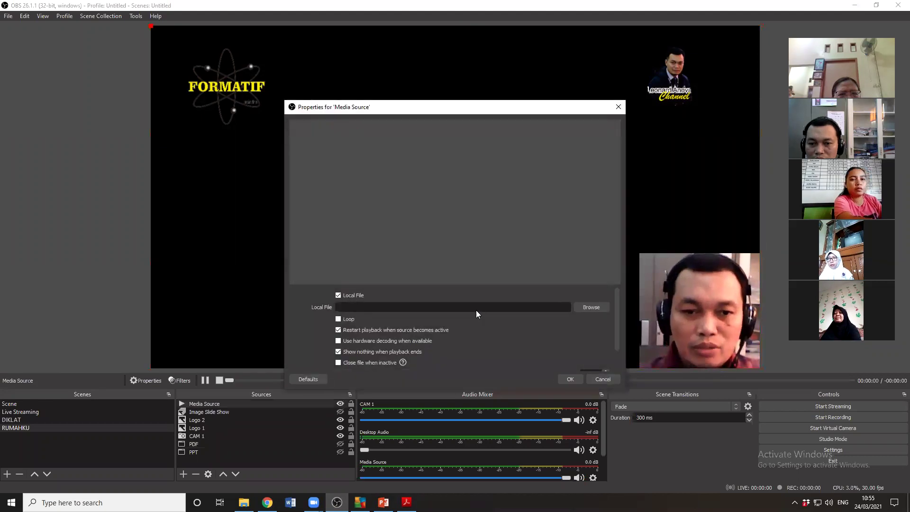
pyautogui.click(591, 307)
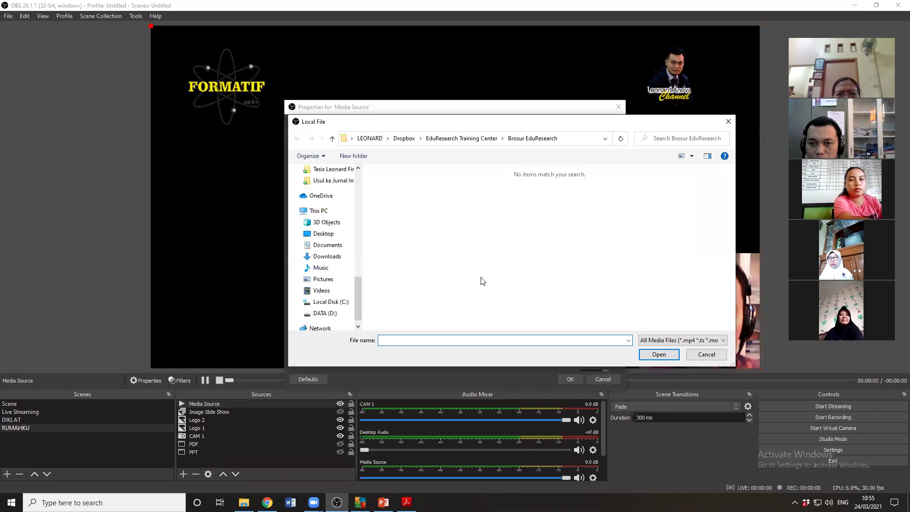
pyautogui.scroll(5, 336, 251)
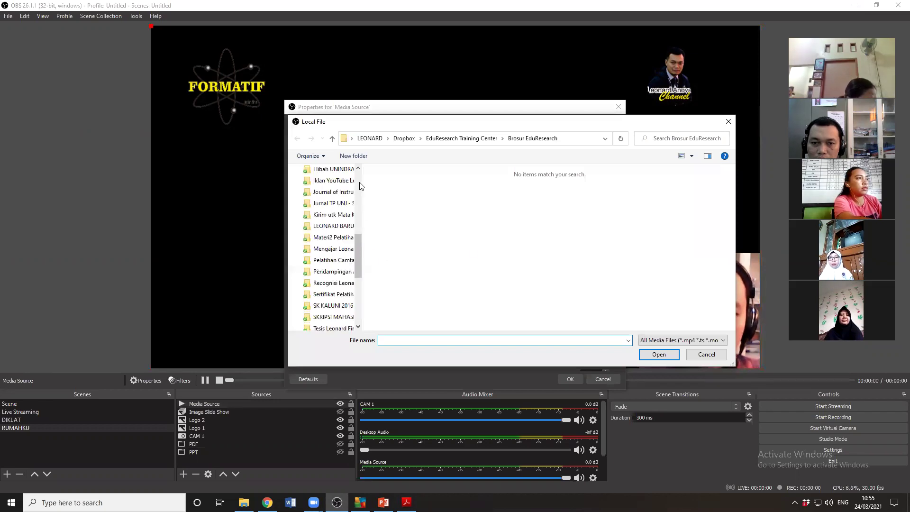
pyautogui.click(333, 260)
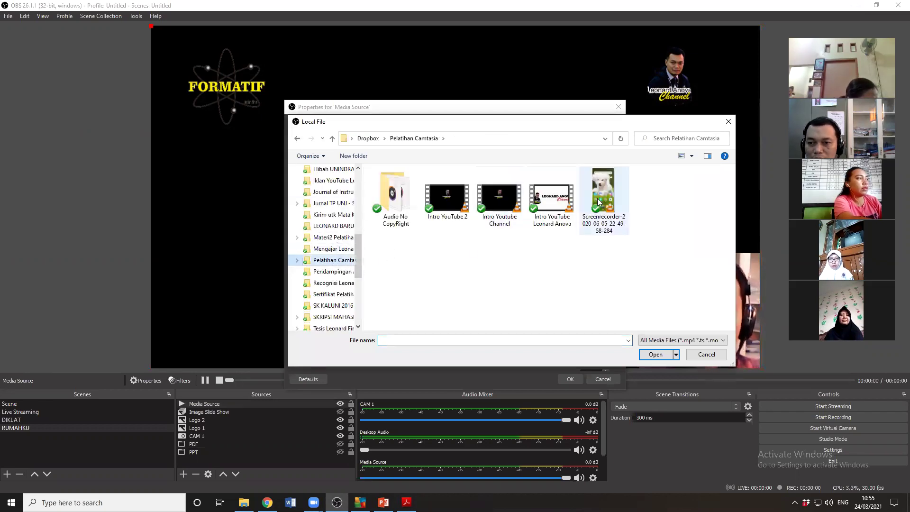
pyautogui.click(602, 201)
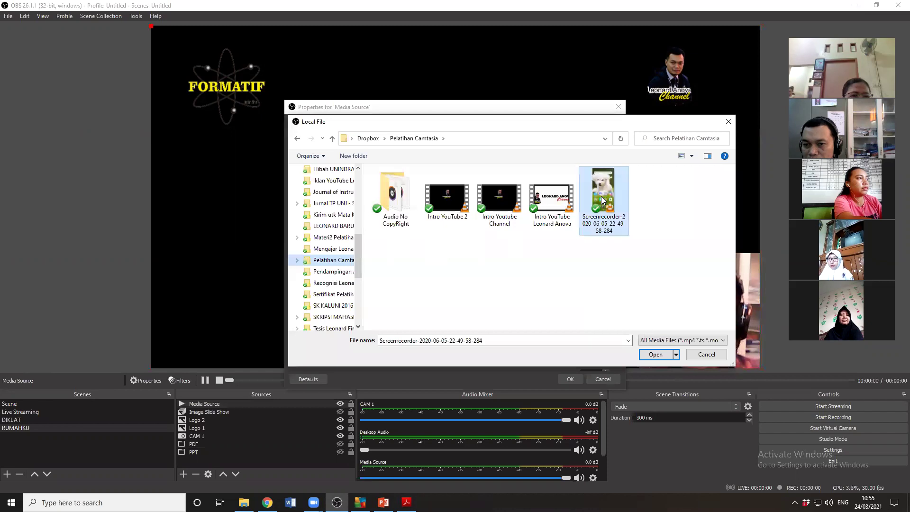
pyautogui.click(655, 355)
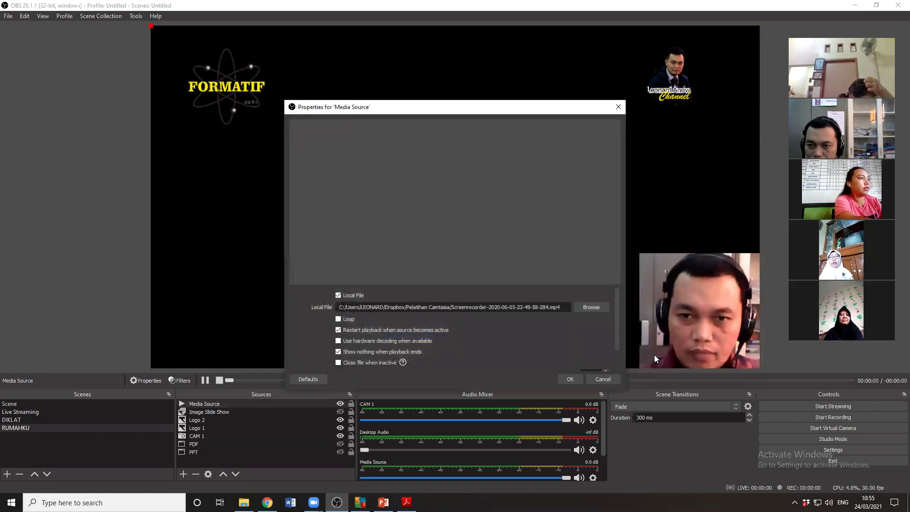
pyautogui.click(568, 379)
# - Scale down and reposition the media source's phone video so it spans the full canvas height, roughly centred horizontally in the scene
pyautogui.moveTo(151, 26); pyautogui.dragTo(376, 237)
pyautogui.moveTo(491, 266); pyautogui.dragTo(488, 114)
pyautogui.moveTo(251, 81); pyautogui.dragTo(360, 279)
pyautogui.moveTo(499, 308); pyautogui.dragTo(444, 50)
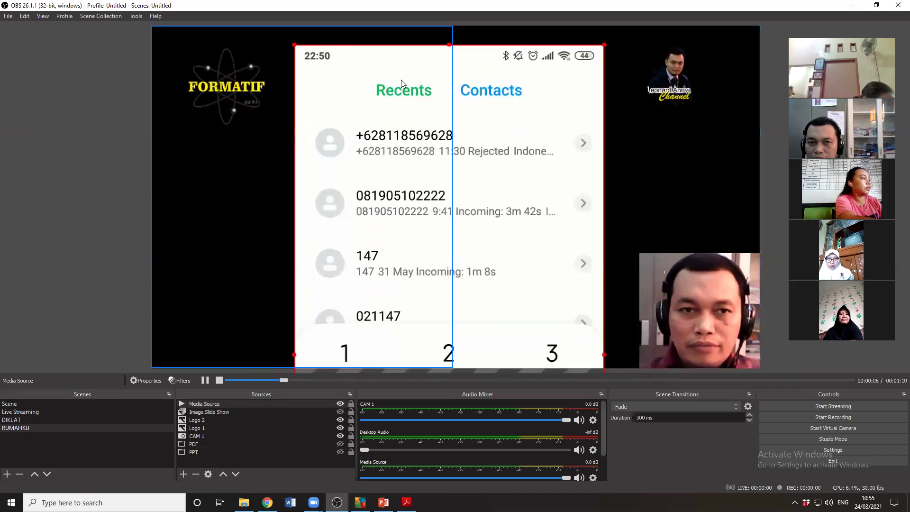
pyautogui.moveTo(294, 45); pyautogui.dragTo(382, 163)
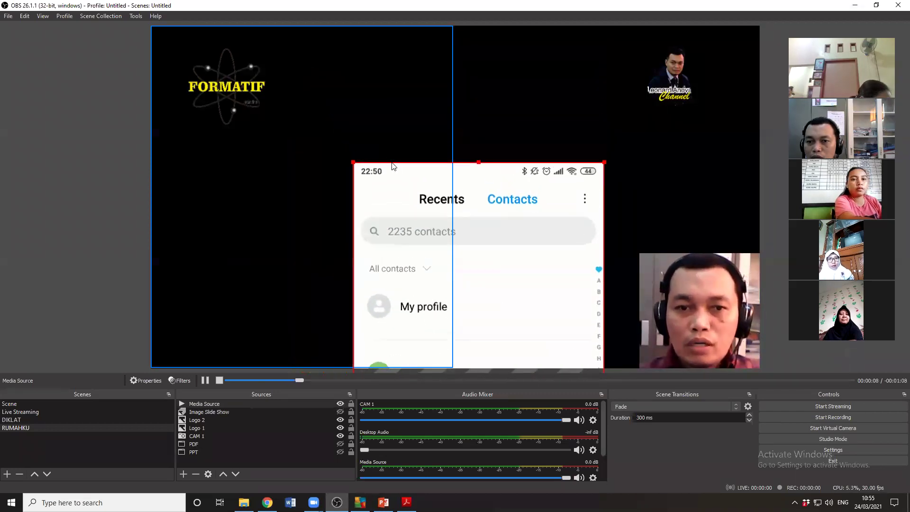
pyautogui.moveTo(507, 223); pyautogui.dragTo(491, 103)
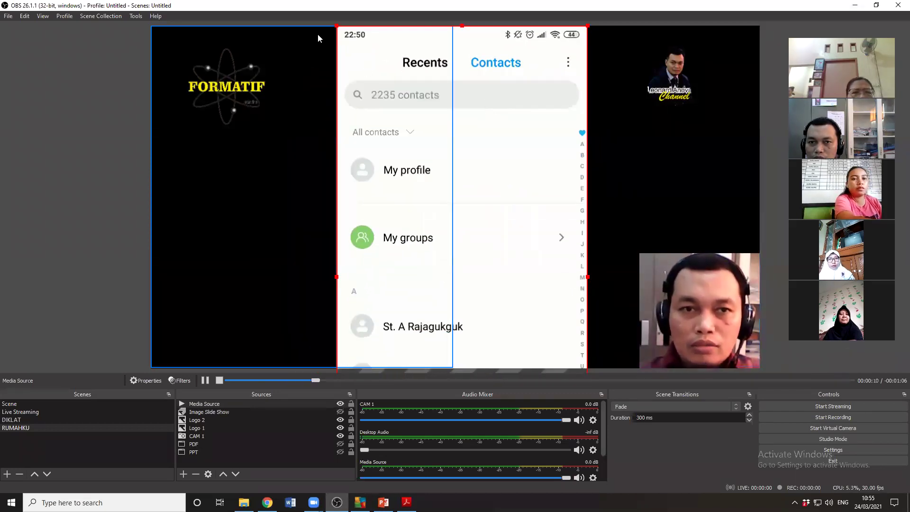
pyautogui.moveTo(337, 26); pyautogui.dragTo(416, 127)
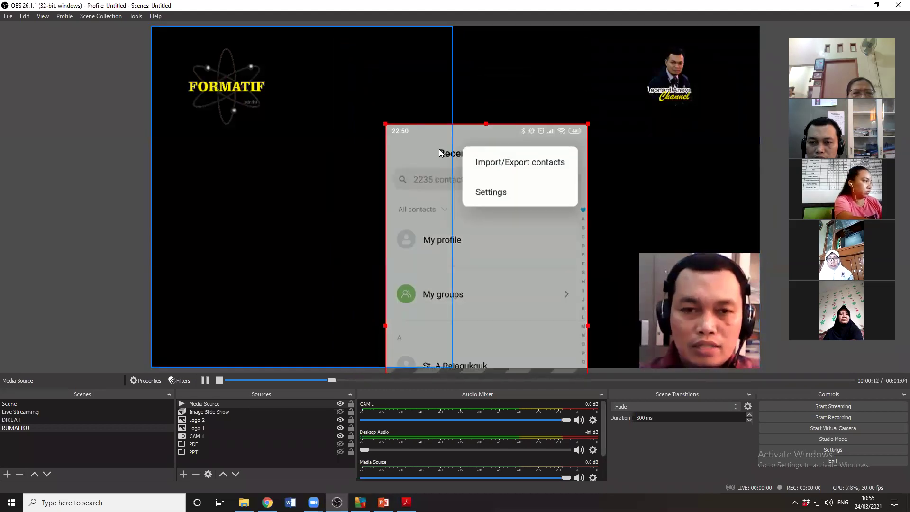
pyautogui.moveTo(519, 243); pyautogui.dragTo(516, 150)
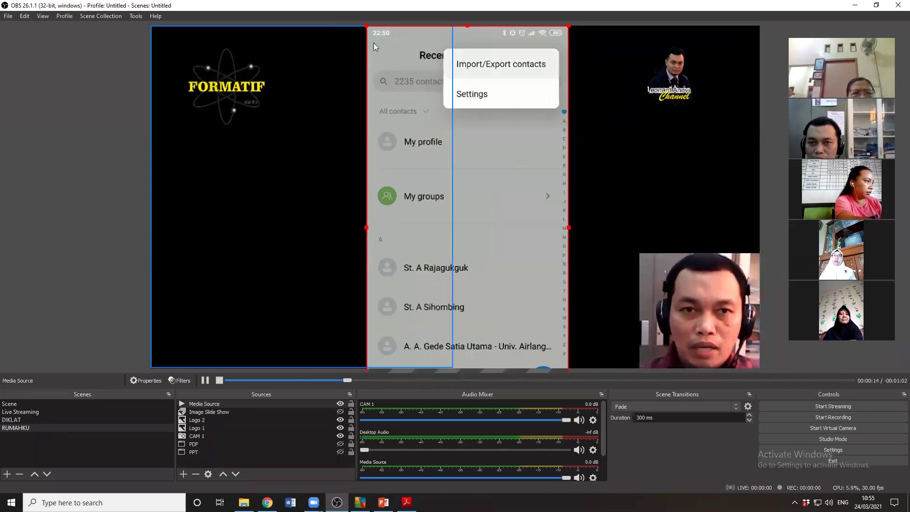
pyautogui.moveTo(366, 26); pyautogui.dragTo(391, 75)
pyautogui.moveTo(504, 170); pyautogui.dragTo(477, 119)
pyautogui.moveTo(366, 26); pyautogui.dragTo(385, 49)
pyautogui.moveTo(488, 166)
pyautogui.mouseDown()
pyautogui.moveTo(480, 140)
pyautogui.moveTo(490, 158)
pyautogui.mouseUp()
pyautogui.moveTo(385, 46); pyautogui.dragTo(376, 38)
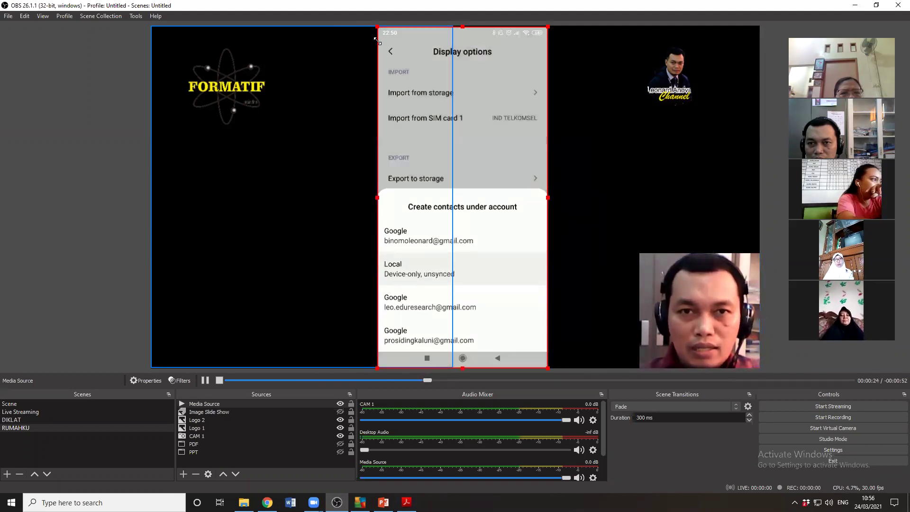
# - Rewind the media source's video to the beginning and watch it play in the preview
pyautogui.click(471, 184)
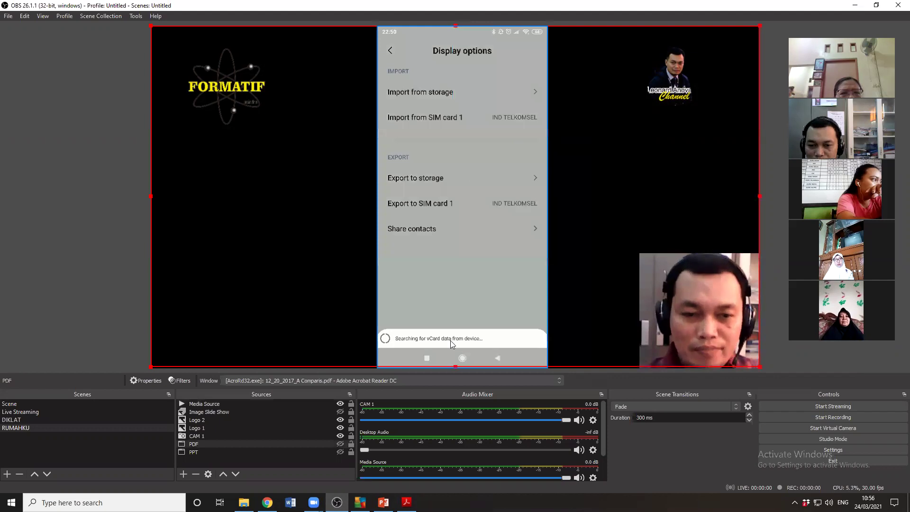
pyautogui.click(488, 301)
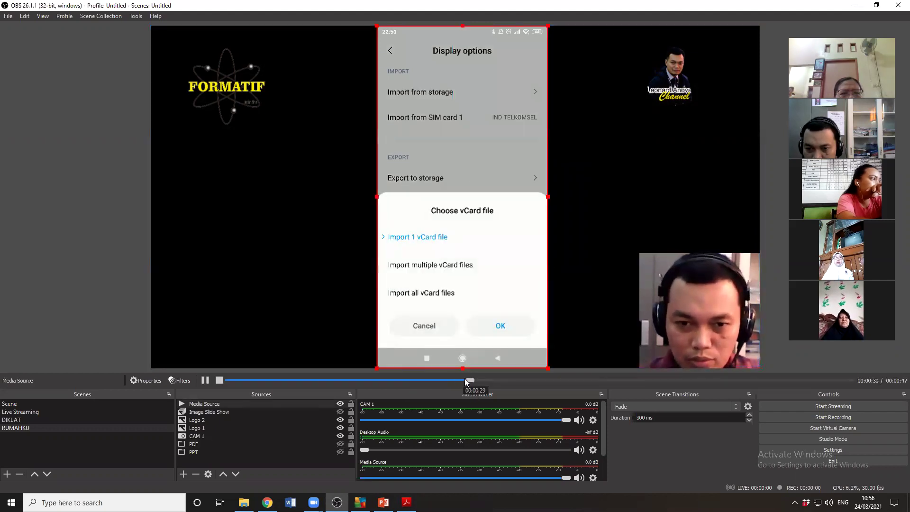
pyautogui.moveTo(464, 379); pyautogui.dragTo(223, 385)
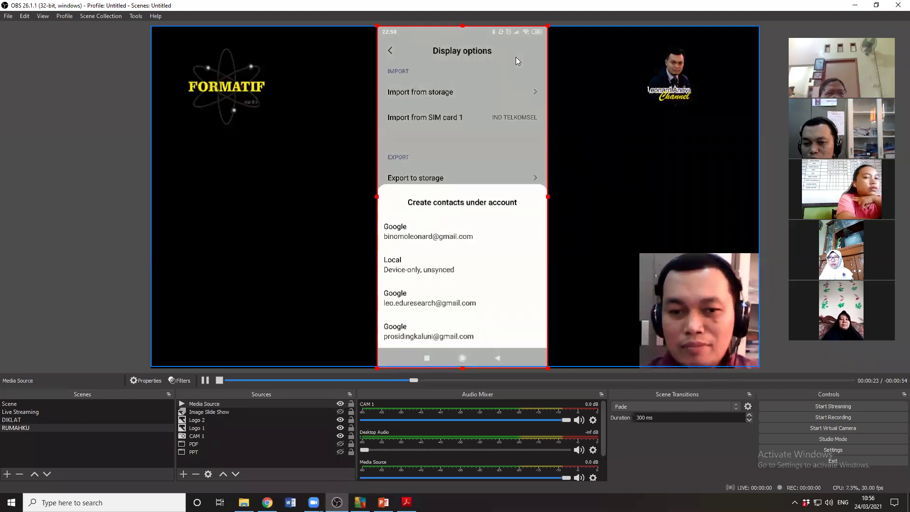
pyautogui.click(584, 180)
pyautogui.click(487, 212)
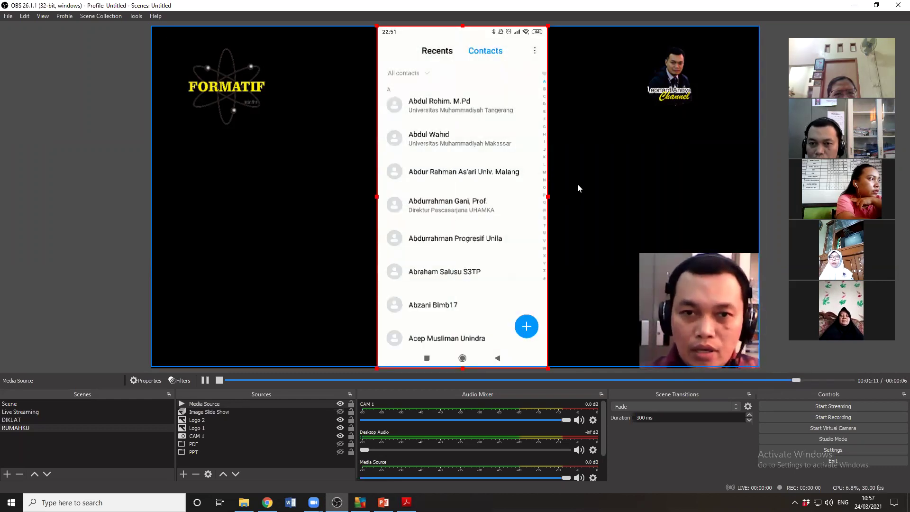
pyautogui.click(183, 474)
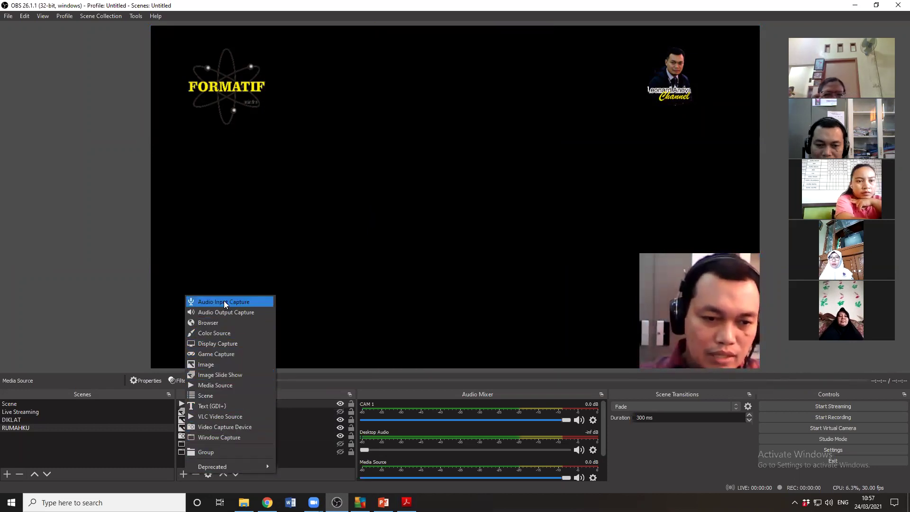
pyautogui.click(301, 298)
pyautogui.click(247, 412)
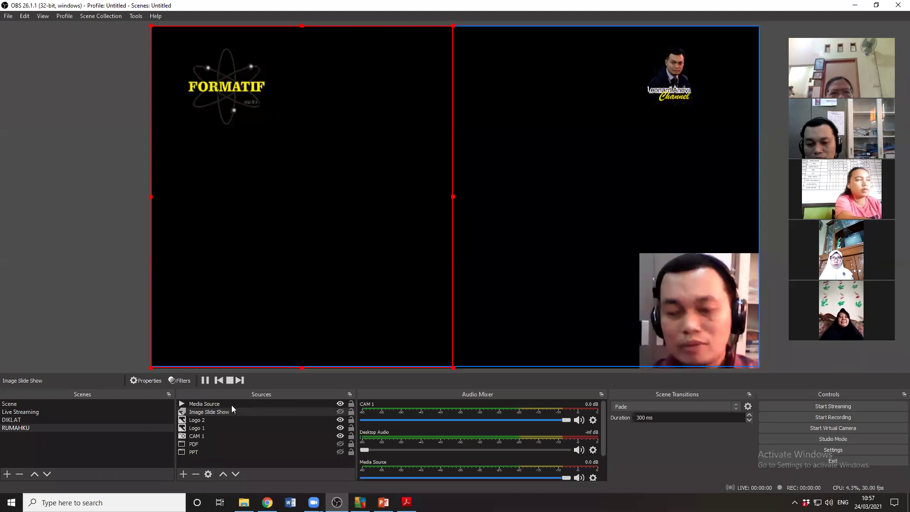
# - Add a new Text (GDI+) source named Running Text 2 to the RUMAHKU scene
pyautogui.click(183, 474)
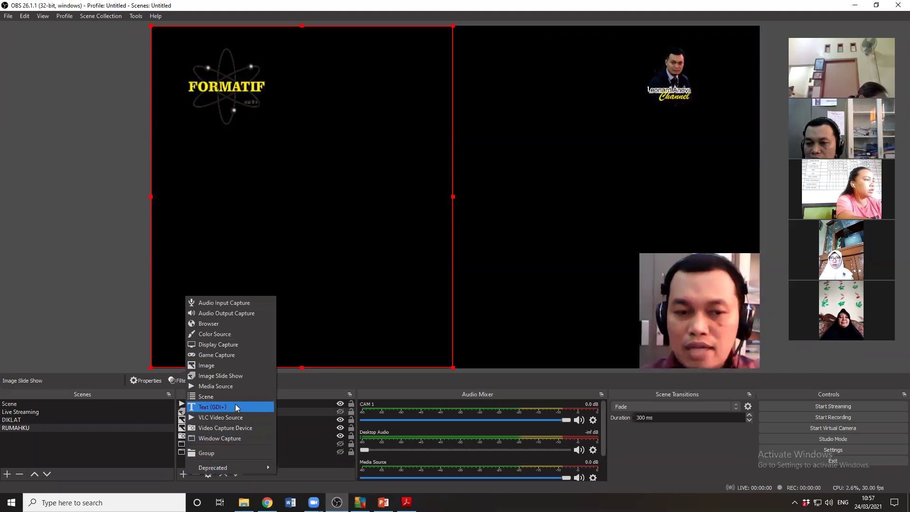
pyautogui.click(236, 406)
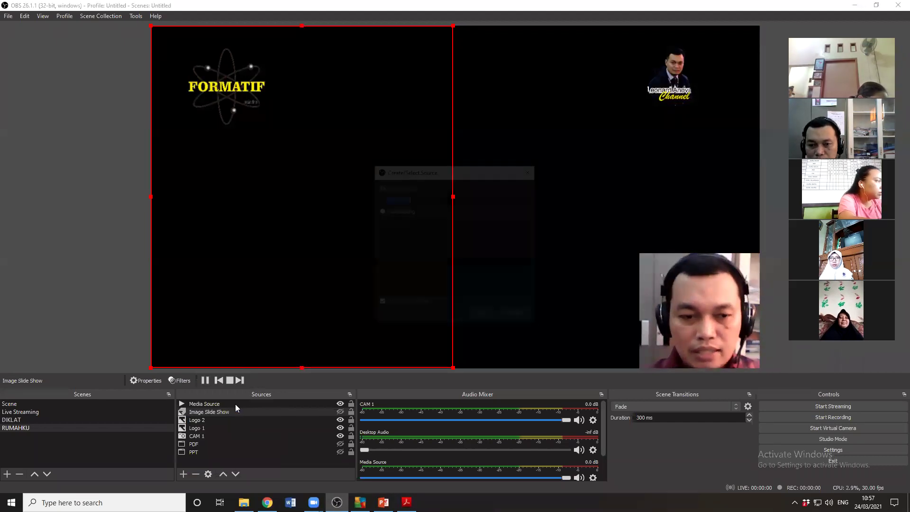
pyautogui.write('Running Text 2')
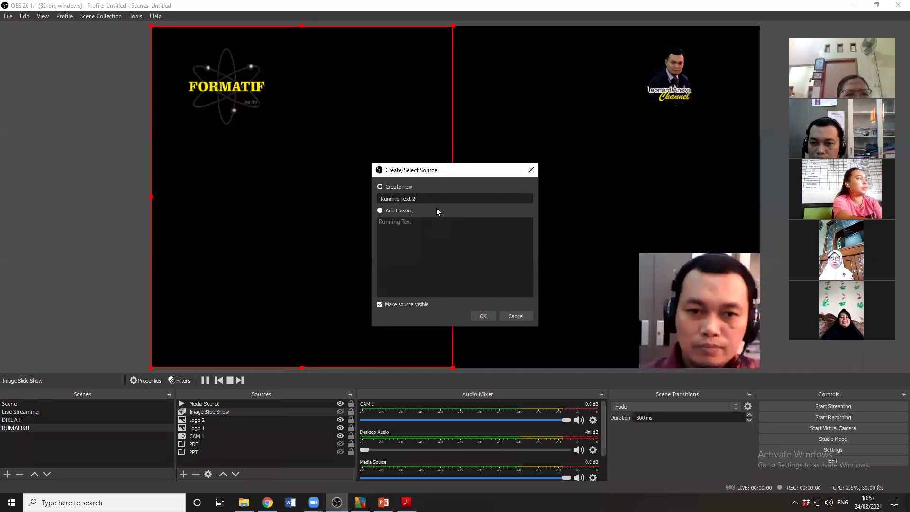
pyautogui.click(483, 316)
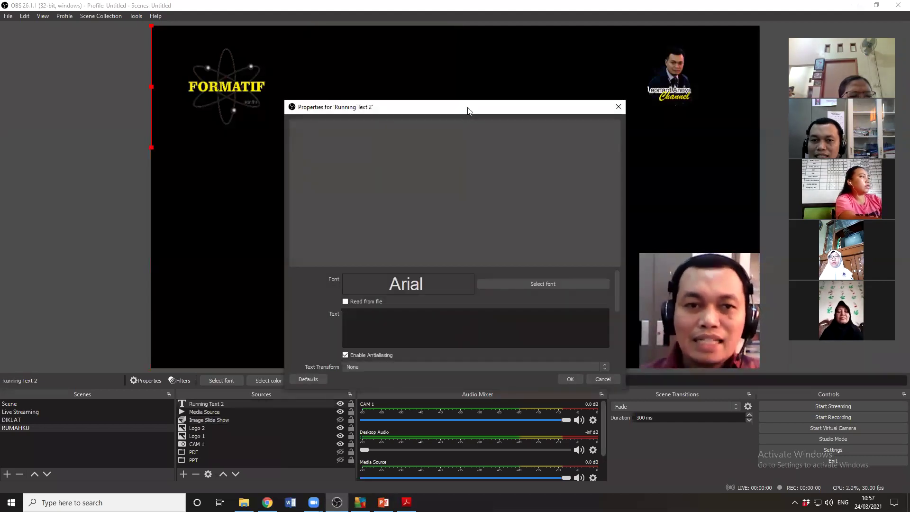
# - Enter "Terima kasih sudah menonton video di channel ini" as the text of Running Text 2
pyautogui.moveTo(467, 110); pyautogui.dragTo(439, 63)
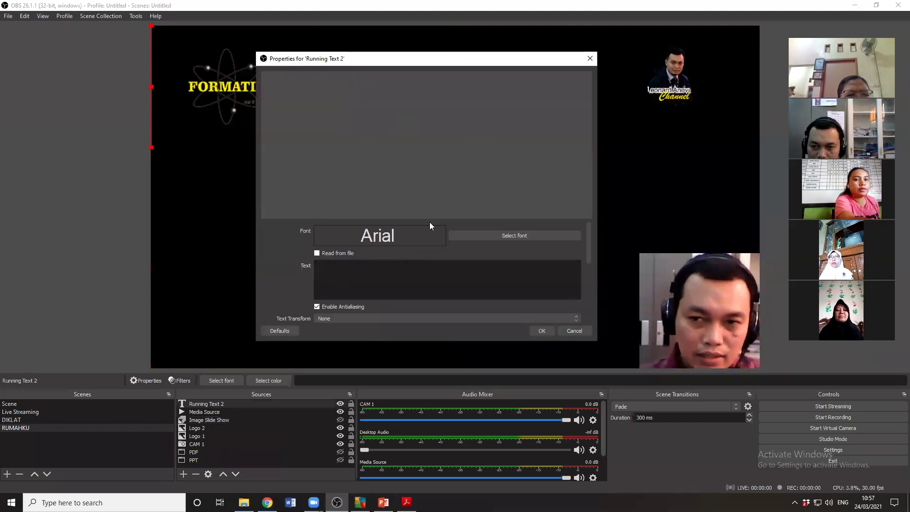
pyautogui.write('Terima ')
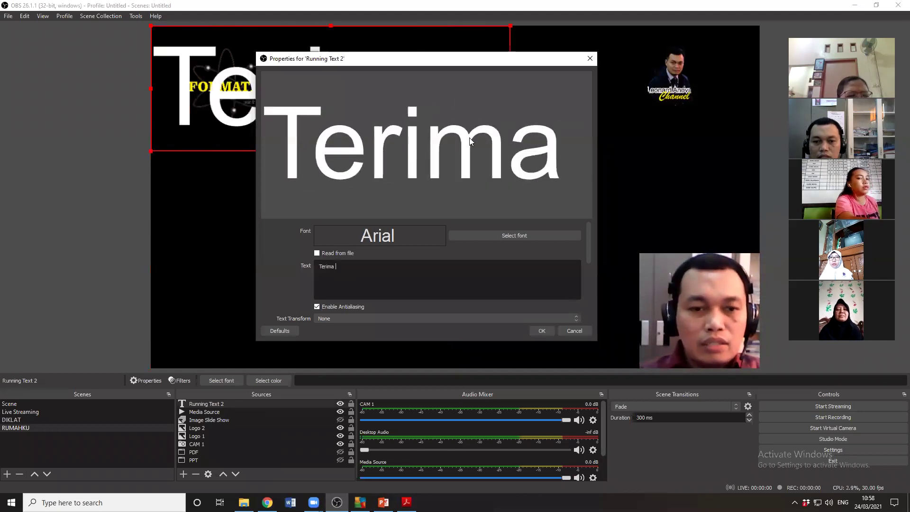
pyautogui.write('kasih sudah ')
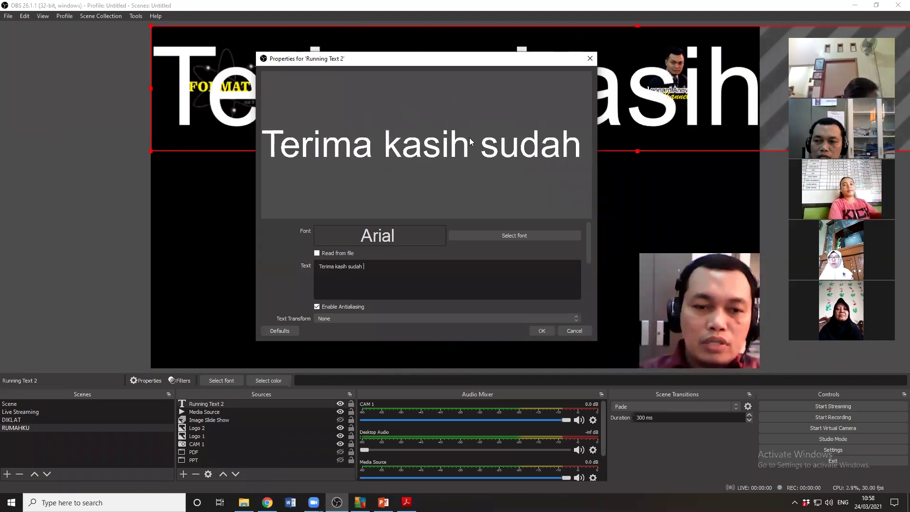
pyautogui.write('menonton vide')
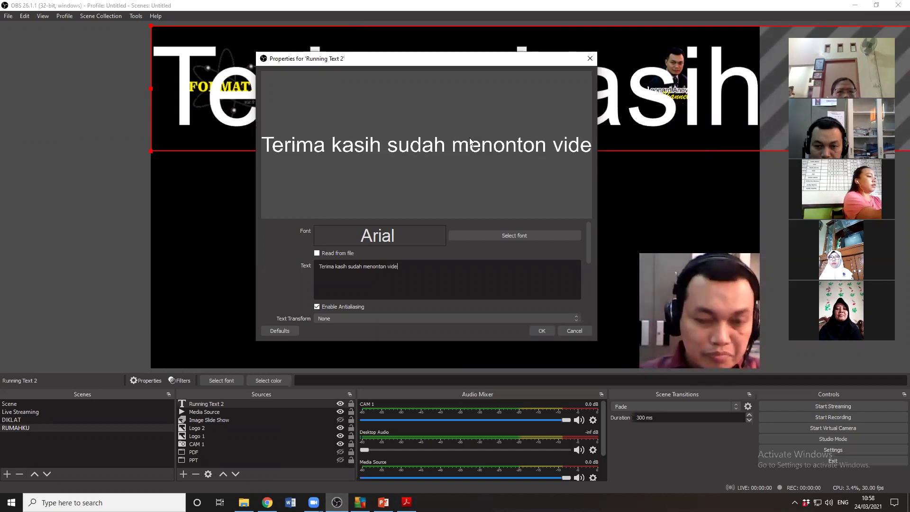
pyautogui.write('o di ch')
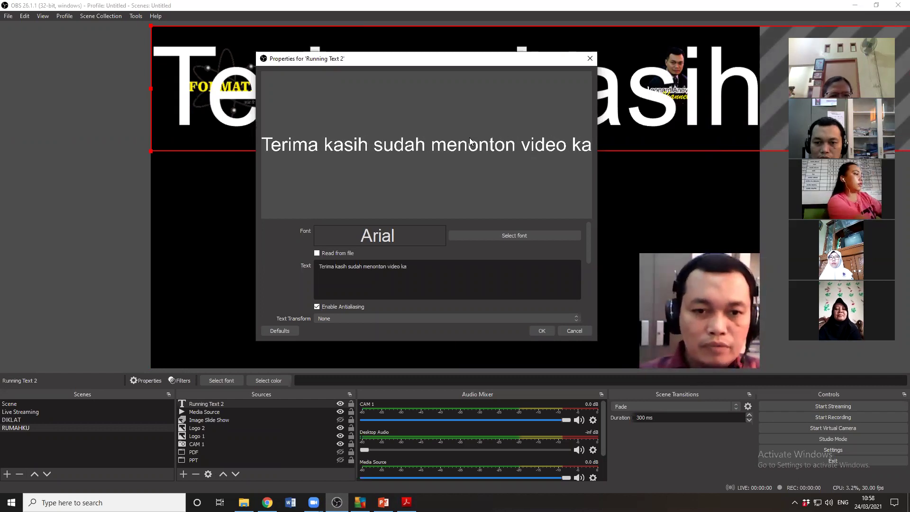
pyautogui.write('annel ini')
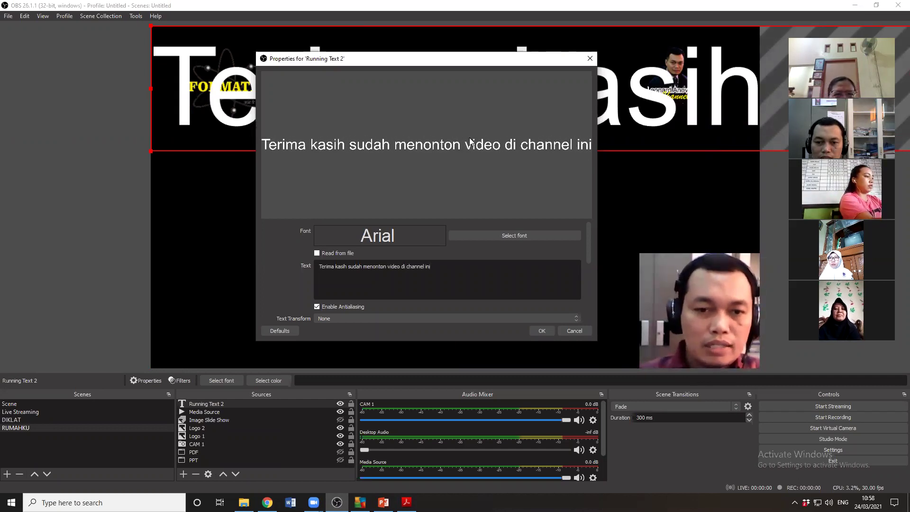
# - Append ". Mudah2an memberi manfaat bagi kita semua. Untuk mendapatkan informasi lebih lengkap, silakan subscribe channel ini. Salam sehat dan sukses selalu. ---" to the text
pyautogui.write('. Mudah2an memberi manfaat bagi kita semua. Untuk mendapatkan informasi lebih lengkap, silakan subscribe c')
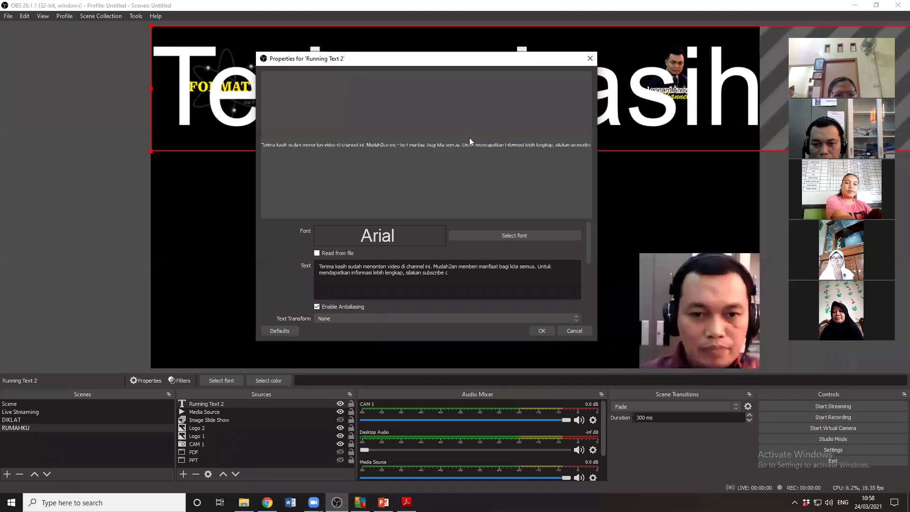
pyautogui.write('hannel ini. Su')
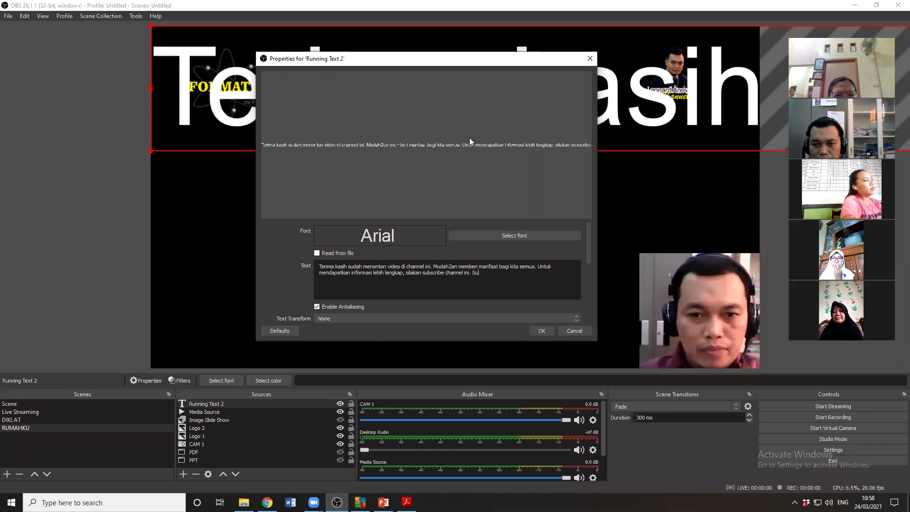
pyautogui.press('BackSpace')
pyautogui.write('alam se')
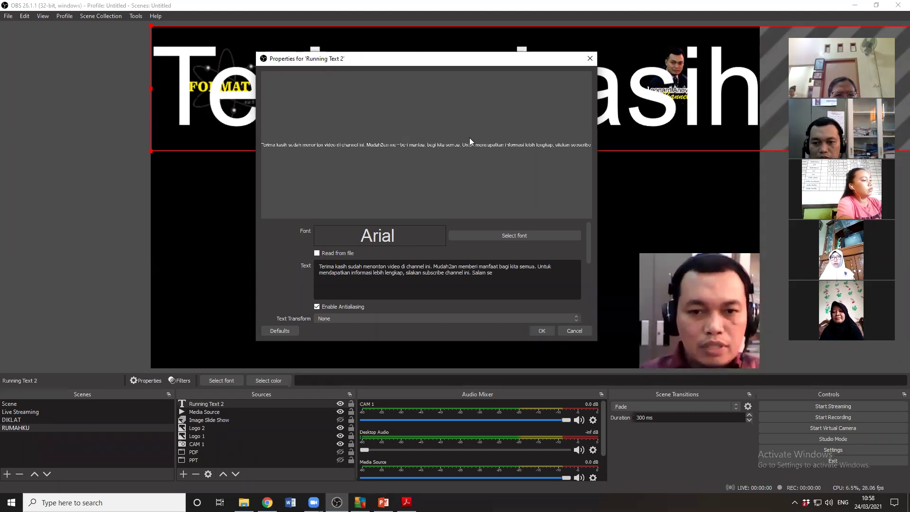
pyautogui.write('hat dan sukses selalu.,')
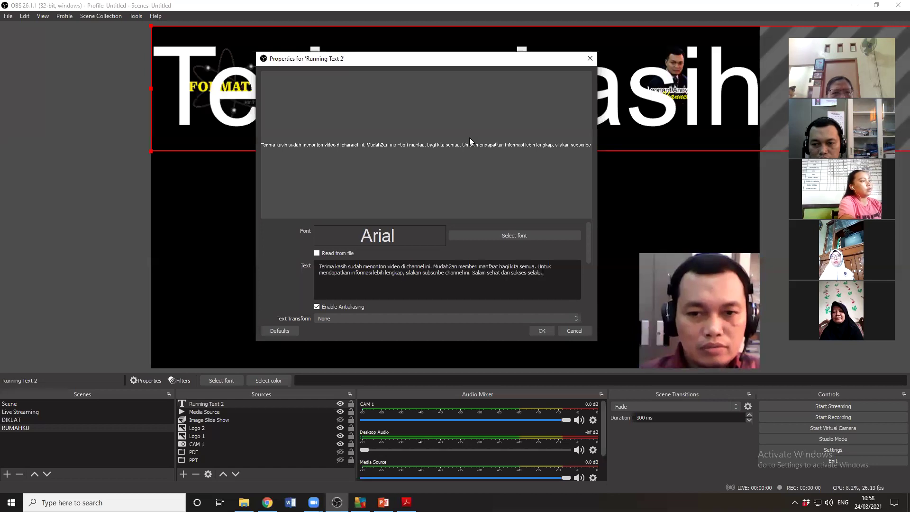
pyautogui.press('BackSpace')
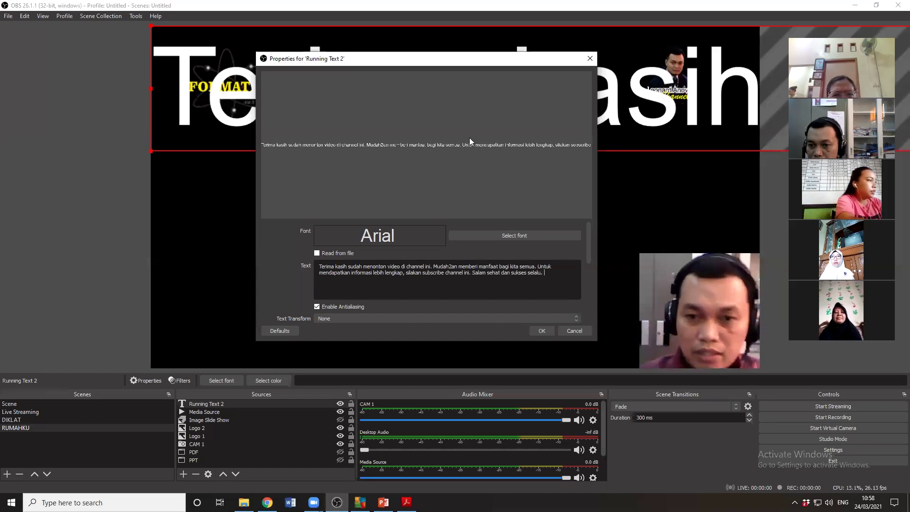
pyautogui.write('---')
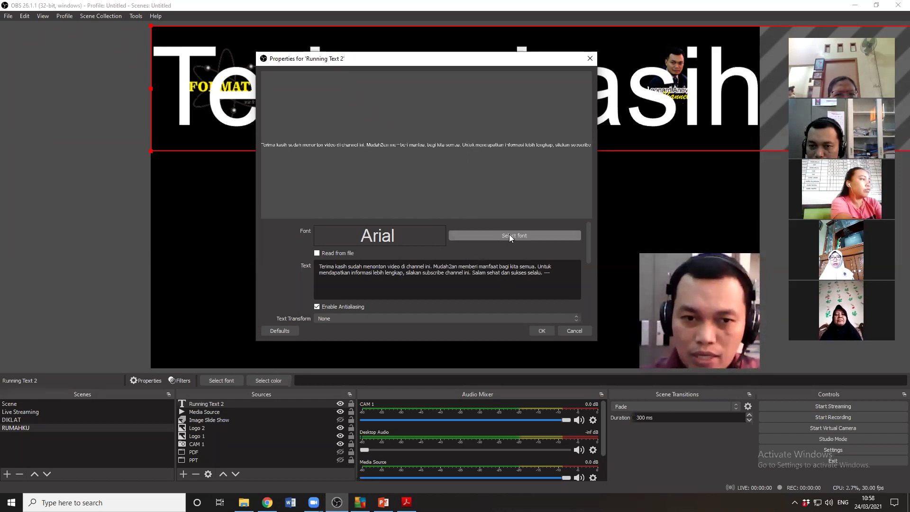
# - Set the background color of Running Text 2 to black (#000000)
pyautogui.scroll(-1, 287, 286)
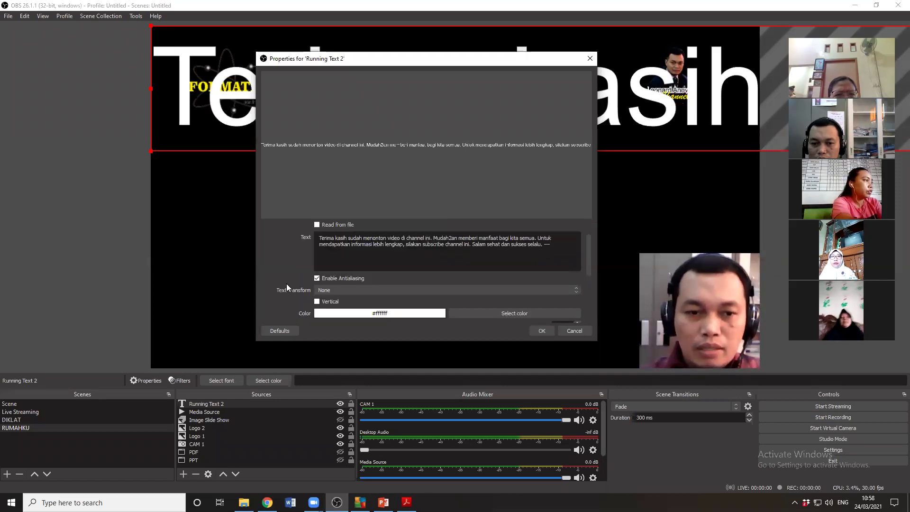
pyautogui.scroll(-1, 295, 265)
pyautogui.scroll(-1, 289, 272)
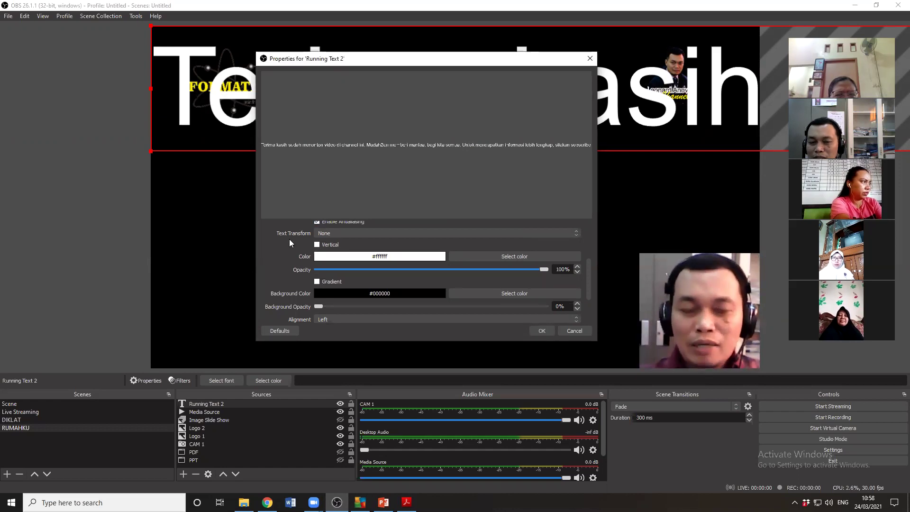
pyautogui.scroll(-1, 289, 242)
pyautogui.scroll(1, 289, 242)
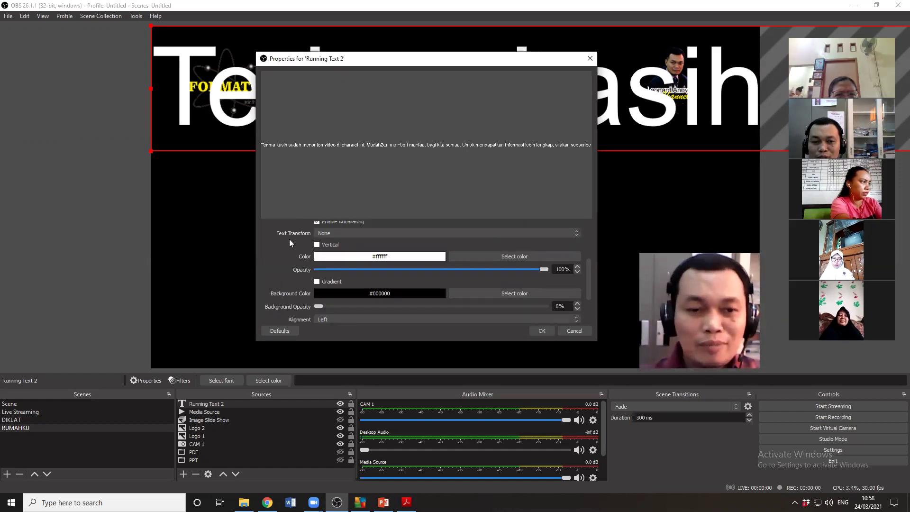
pyautogui.scroll(-1, 282, 246)
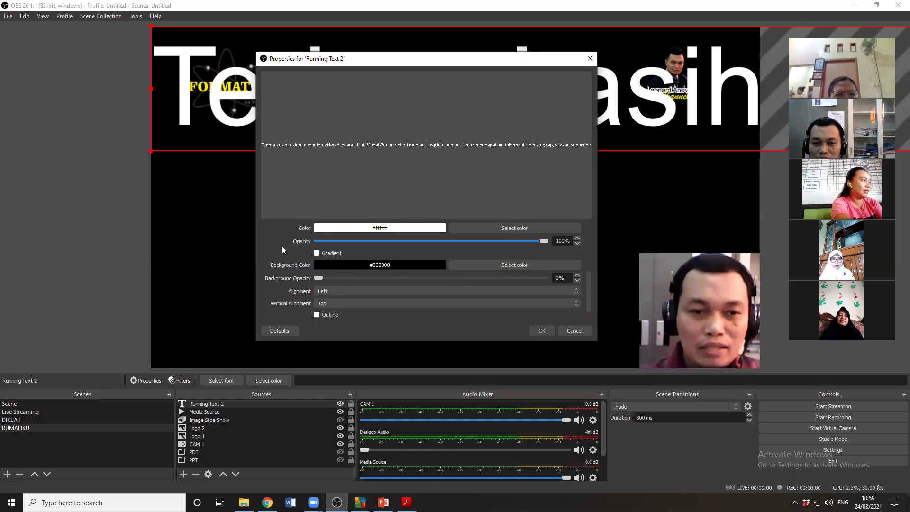
pyautogui.scroll(1, 282, 247)
pyautogui.scroll(-1, 274, 280)
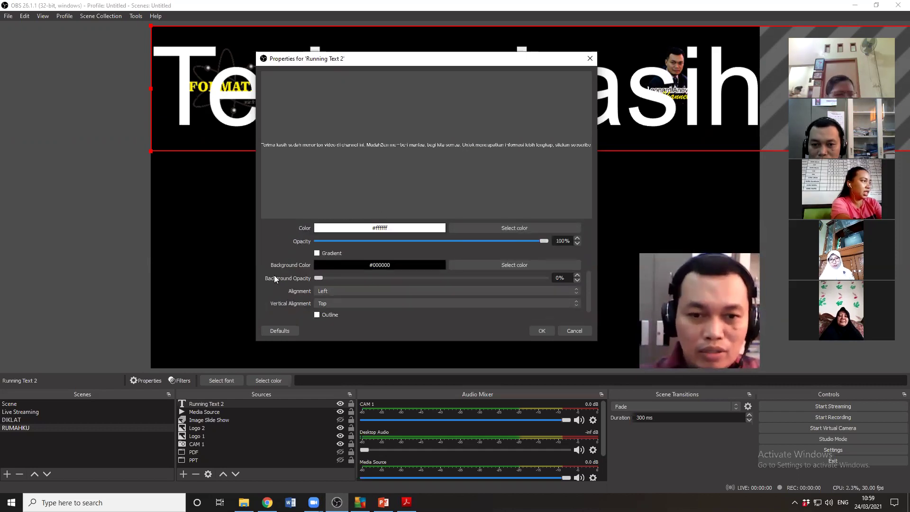
pyautogui.click(488, 264)
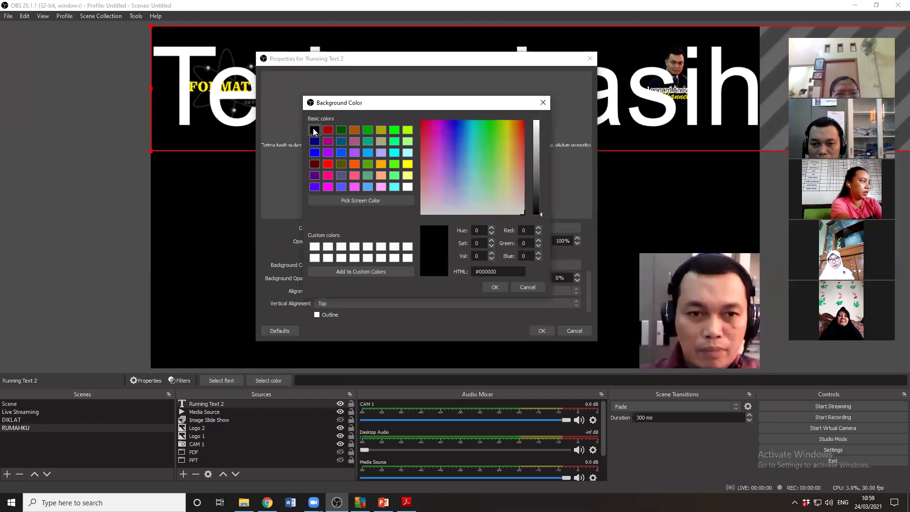
pyautogui.click(494, 288)
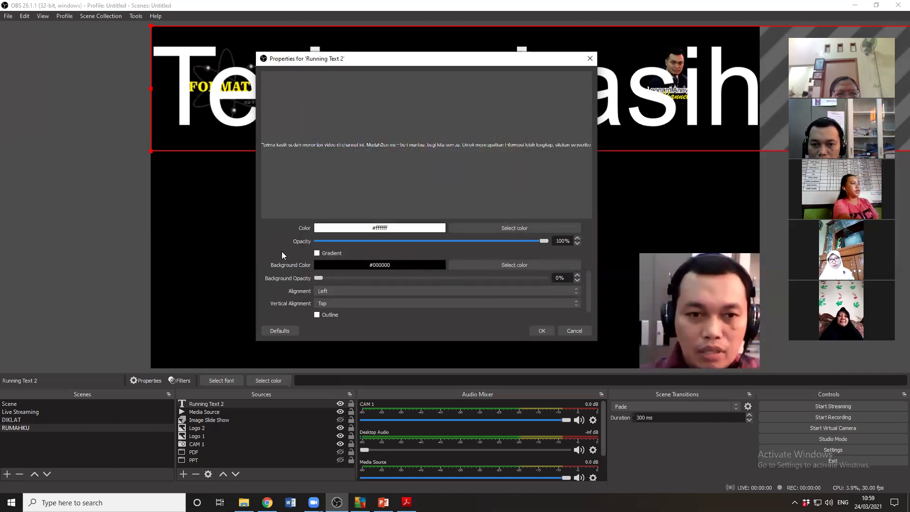
# - Set the text color of Running Text 2 to yellow (#ffff00)
pyautogui.scroll(1, 292, 248)
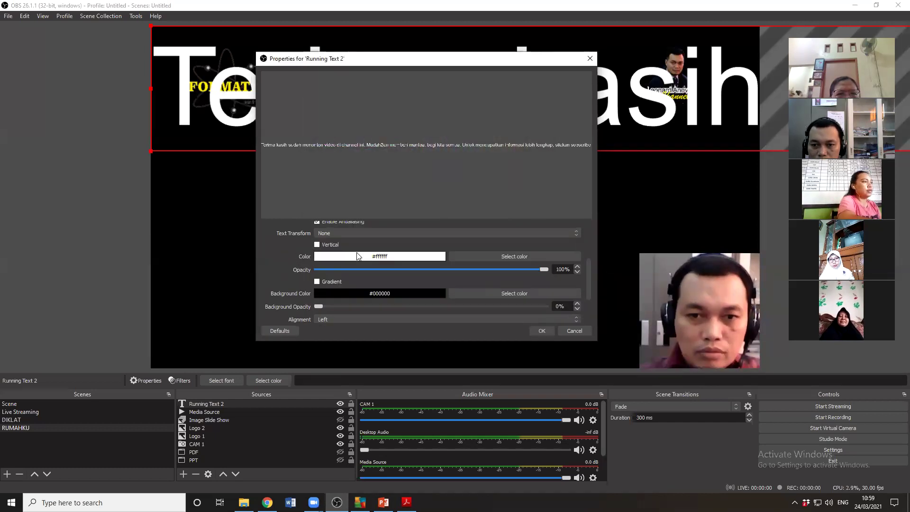
pyautogui.click(504, 256)
pyautogui.click(407, 164)
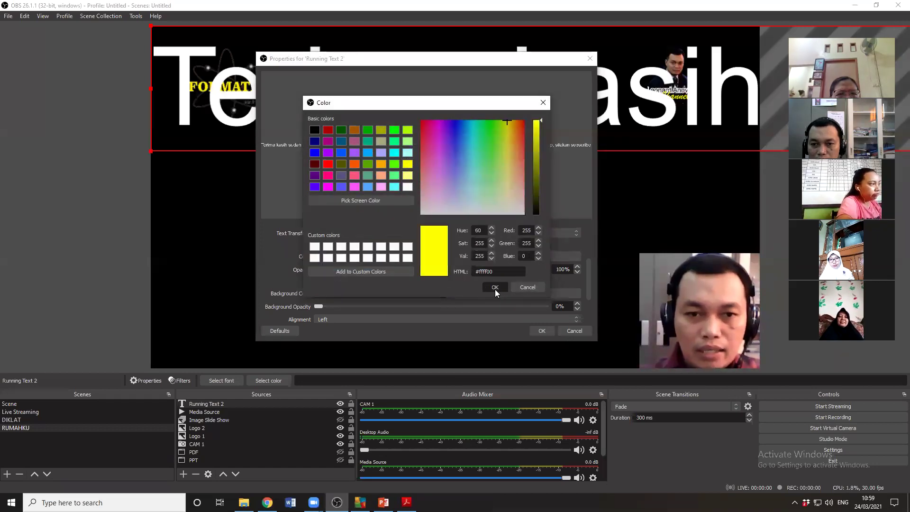
pyautogui.click(494, 287)
pyautogui.scroll(-1, 279, 264)
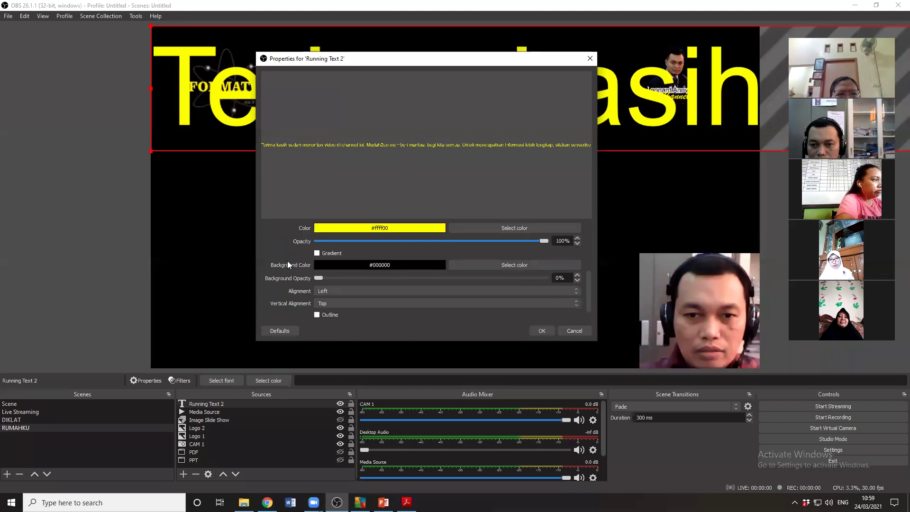
# - Raise the background opacity of Running Text 2 to 100% and accept its properties
pyautogui.moveTo(544, 241)
pyautogui.mouseDown()
pyautogui.moveTo(322, 247)
pyautogui.moveTo(546, 251)
pyautogui.mouseUp()
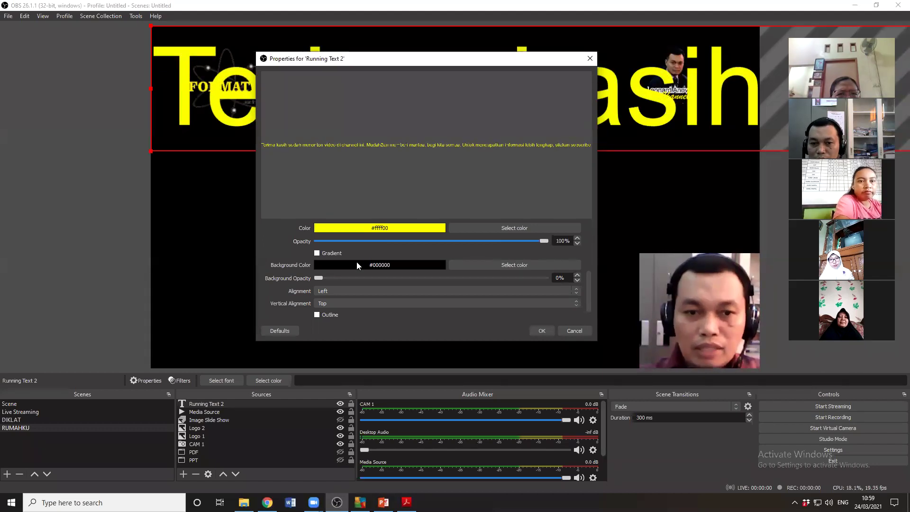
pyautogui.moveTo(318, 278); pyautogui.dragTo(555, 281)
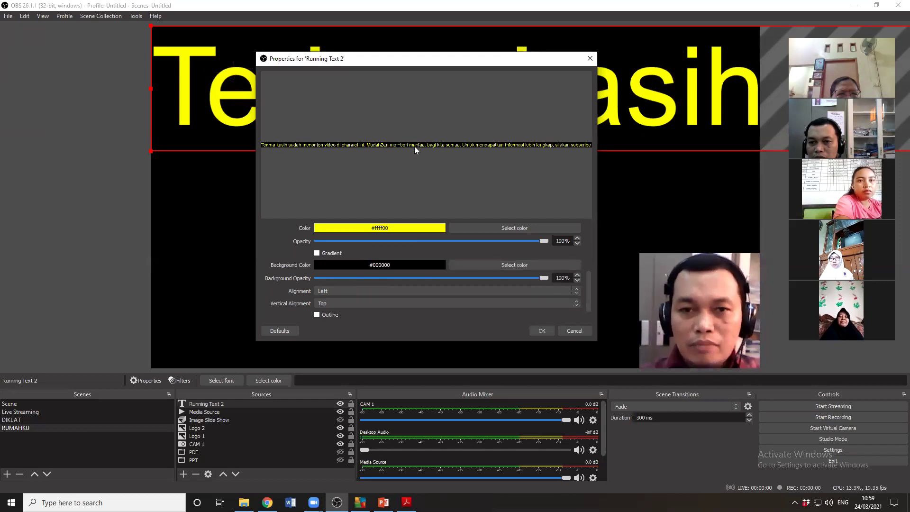
pyautogui.scroll(-1, 281, 259)
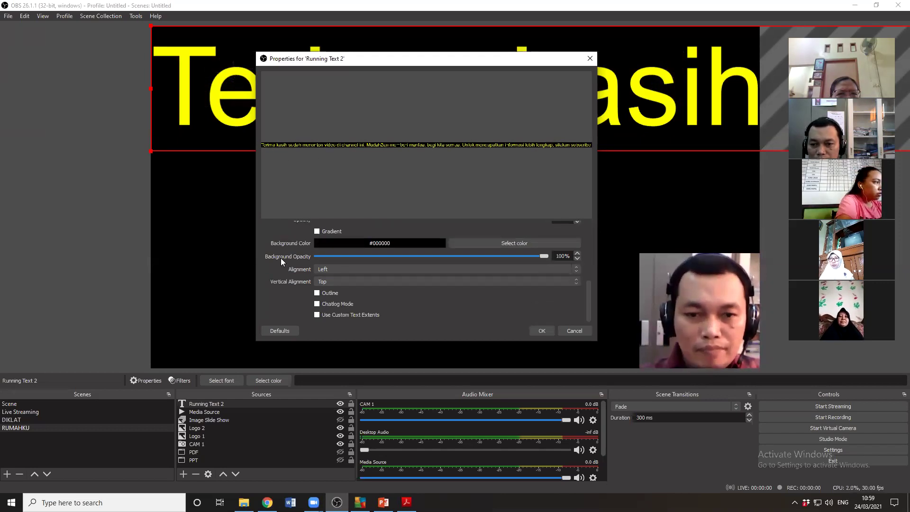
pyautogui.scroll(3, 281, 257)
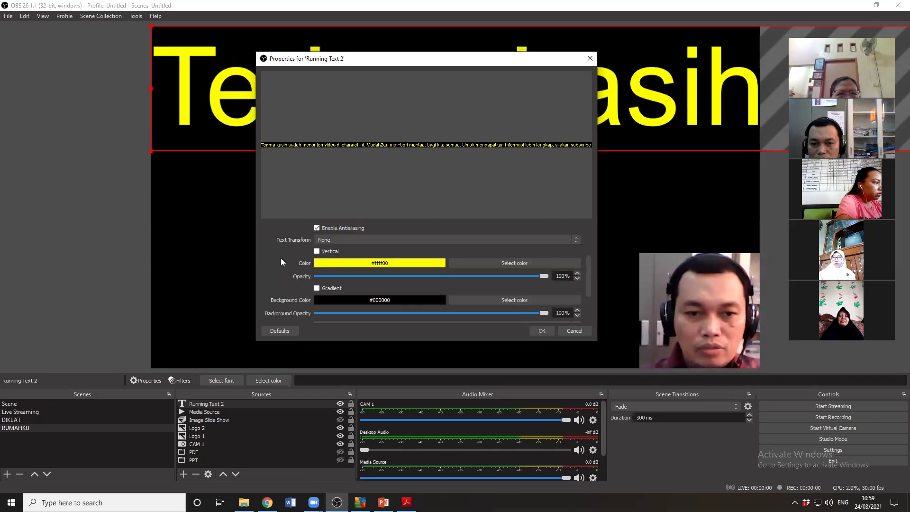
pyautogui.click(540, 331)
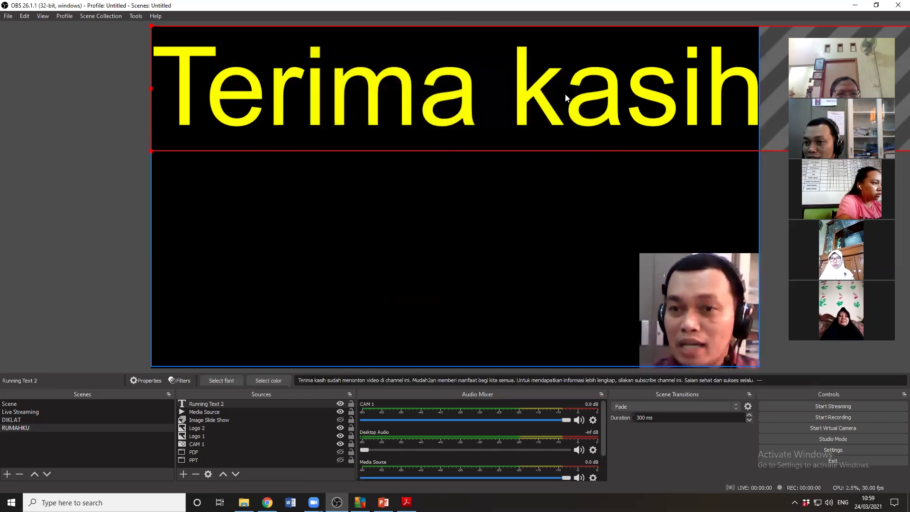
# - Move Running Text 2 below the logos and scale it down repeatedly to a narrow band crossing the canvas
pyautogui.moveTo(450, 96); pyautogui.dragTo(464, 185)
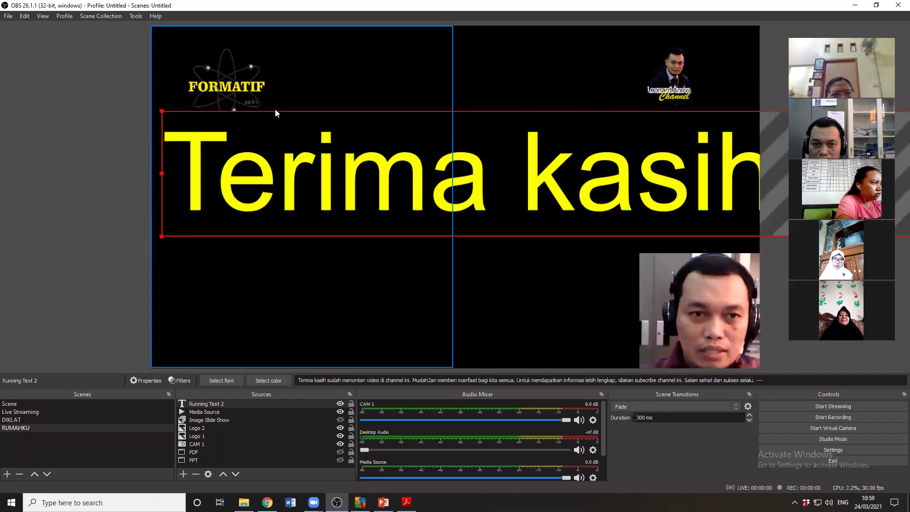
pyautogui.moveTo(162, 171); pyautogui.dragTo(311, 173)
pyautogui.moveTo(310, 110); pyautogui.dragTo(85, 189)
pyautogui.moveTo(234, 189); pyautogui.dragTo(170, 195)
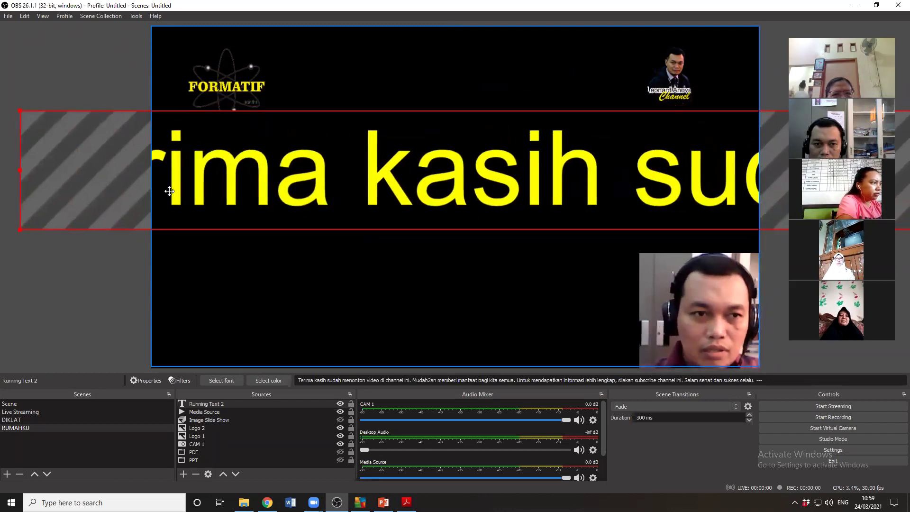
pyautogui.moveTo(16, 110); pyautogui.dragTo(508, 234)
pyautogui.moveTo(708, 188); pyautogui.dragTo(234, 198)
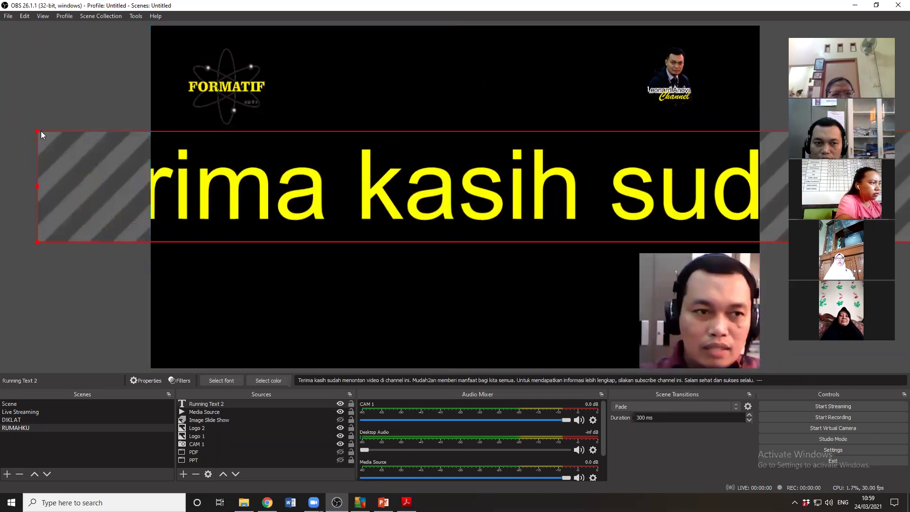
pyautogui.moveTo(38, 131); pyautogui.dragTo(471, 217)
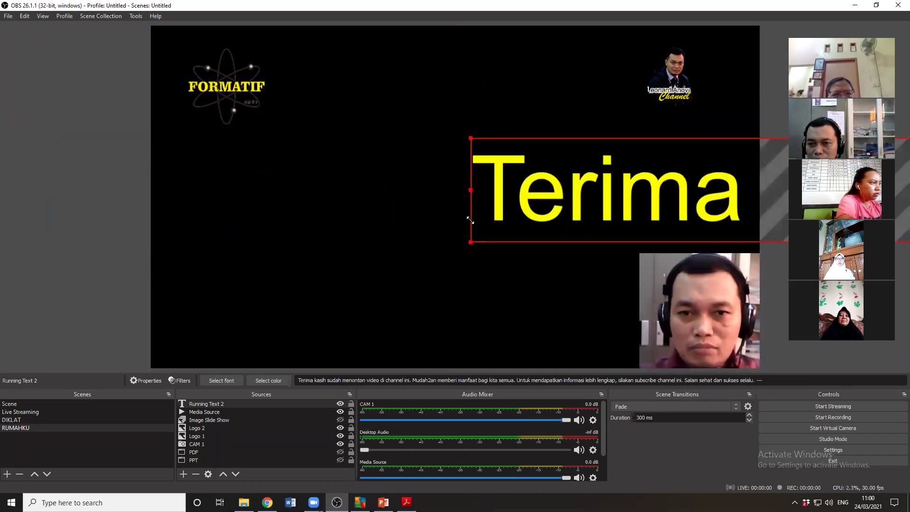
pyautogui.moveTo(659, 209); pyautogui.dragTo(460, 144)
pyautogui.moveTo(490, 203); pyautogui.dragTo(60, 192)
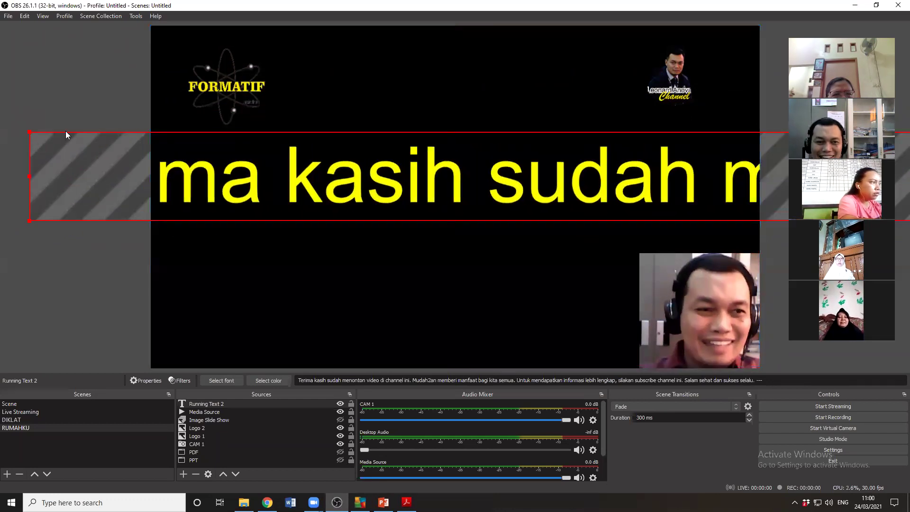
pyautogui.moveTo(30, 132); pyautogui.dragTo(486, 139)
pyautogui.moveTo(285, 185); pyautogui.dragTo(187, 189)
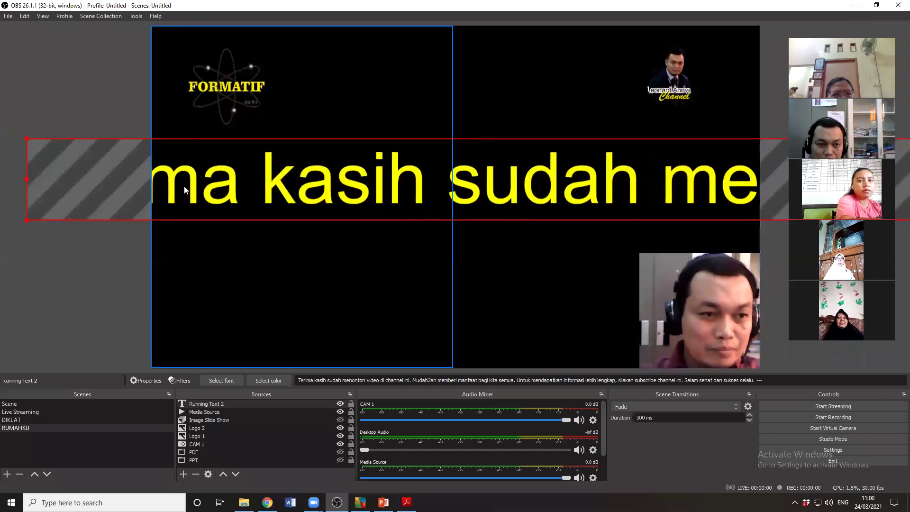
pyautogui.moveTo(26, 141); pyautogui.dragTo(533, 153)
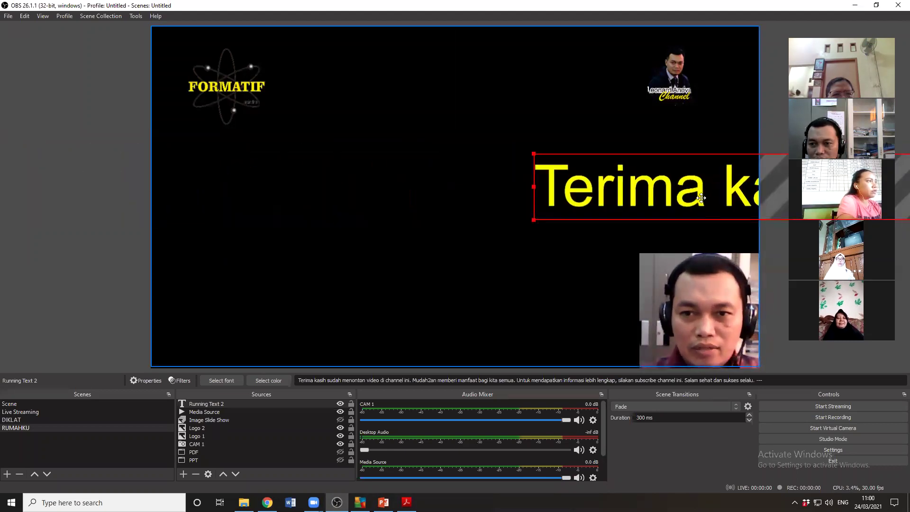
pyautogui.moveTo(701, 198); pyautogui.dragTo(233, 213)
pyautogui.moveTo(64, 169); pyautogui.dragTo(108, 201)
pyautogui.moveTo(61, 179); pyautogui.dragTo(522, 186)
pyautogui.moveTo(716, 203); pyautogui.dragTo(33, 208)
pyautogui.moveTo(206, 205); pyautogui.dragTo(538, 216)
pyautogui.moveTo(730, 233); pyautogui.dragTo(215, 223)
pyautogui.moveTo(24, 210); pyautogui.dragTo(173, 209)
pyautogui.moveTo(24, 198); pyautogui.dragTo(496, 214)
pyautogui.moveTo(621, 221); pyautogui.dragTo(106, 220)
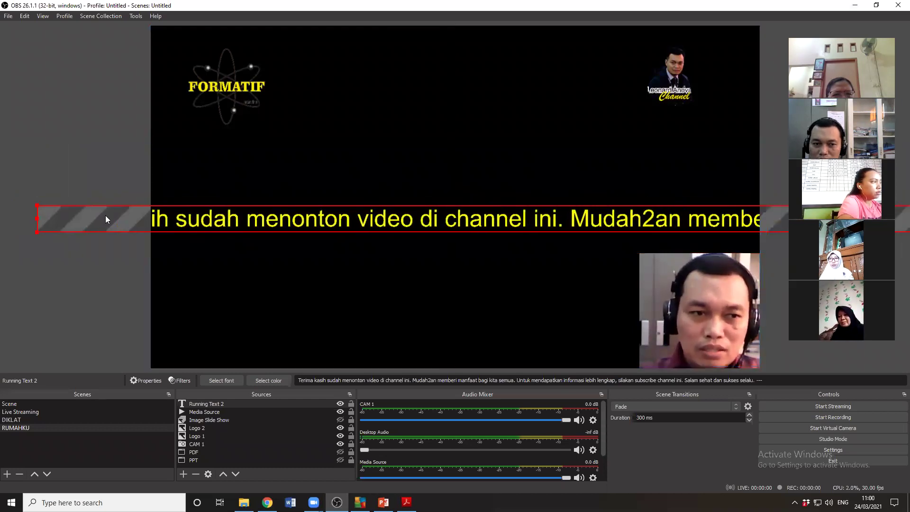
# - Scale Running Text 2 down further to subtitle height and shift it until its right end is near the canvas's right edge
pyautogui.moveTo(39, 207)
pyautogui.mouseDown()
pyautogui.moveTo(437, 223)
pyautogui.moveTo(34, 209)
pyautogui.mouseUp()
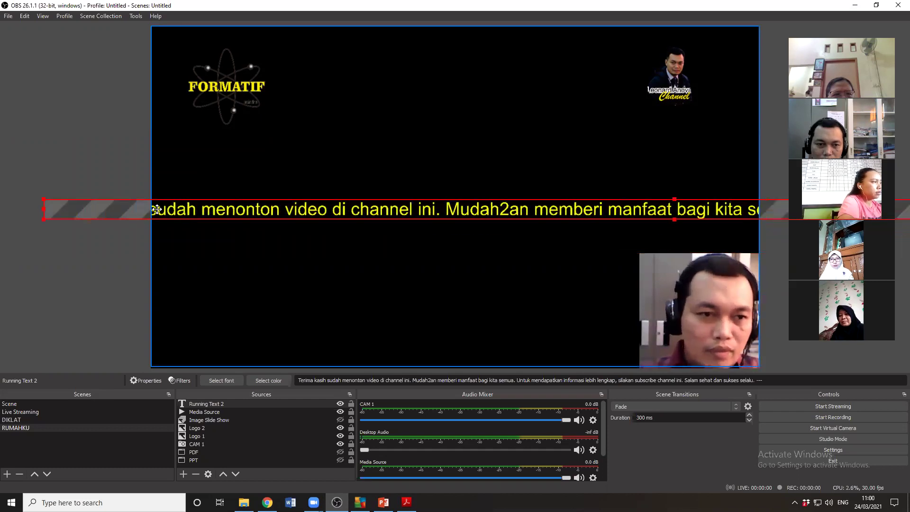
pyautogui.click(203, 224)
pyautogui.click(49, 205)
pyautogui.moveTo(43, 199); pyautogui.dragTo(434, 219)
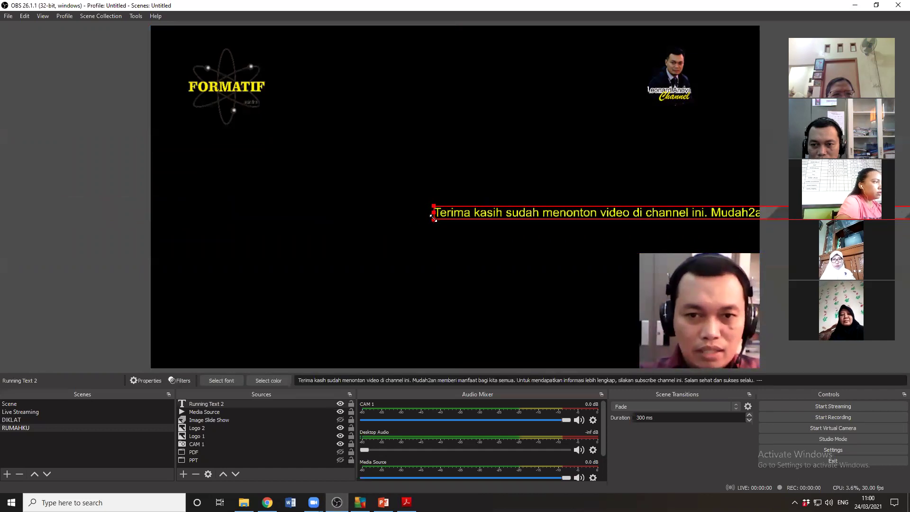
pyautogui.moveTo(521, 217); pyautogui.dragTo(165, 212)
pyautogui.moveTo(98, 199); pyautogui.dragTo(175, 209)
pyautogui.moveTo(606, 207); pyautogui.dragTo(407, 207)
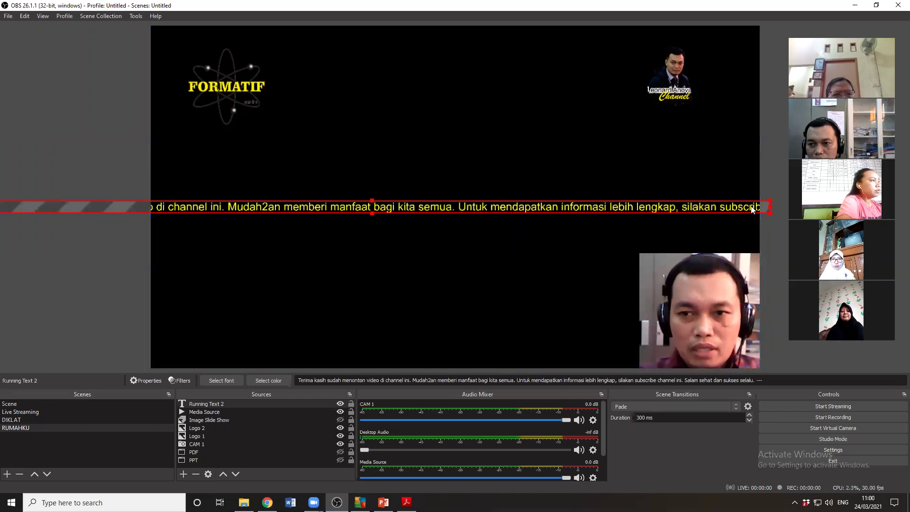
# - Squeeze the width of Running Text 2 slightly from its right end so it ends inside the canvas
pyautogui.moveTo(770, 205); pyautogui.dragTo(672, 205)
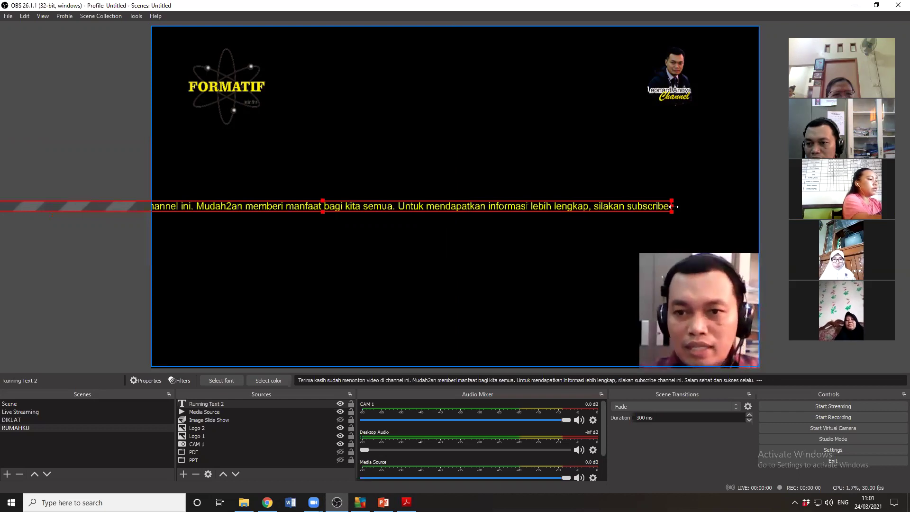
pyautogui.moveTo(673, 207); pyautogui.dragTo(372, 204)
pyautogui.moveTo(449, 208); pyautogui.dragTo(720, 207)
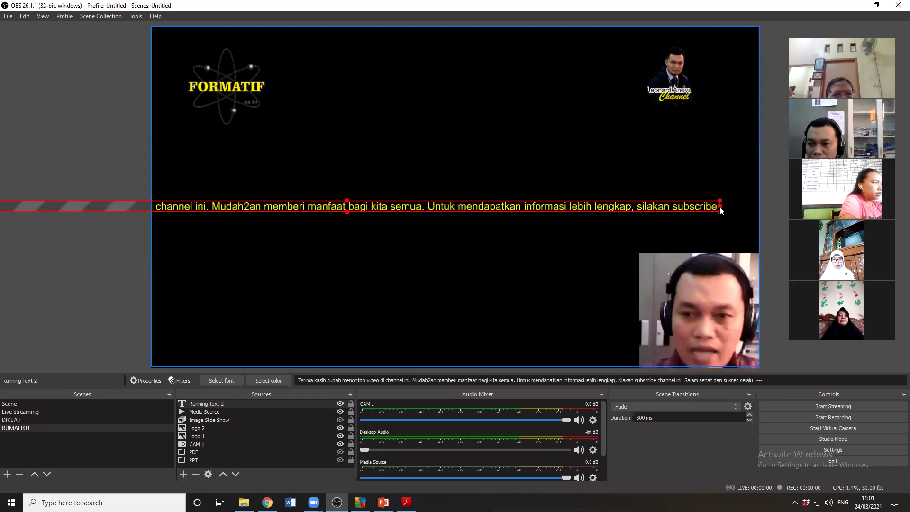
# - Crop the right end of Running Text 2 and place it along the canvas's bottom, ending at the right edge after "Untuk mendapatkan"
pyautogui.moveTo(715, 205); pyautogui.dragTo(350, 207)
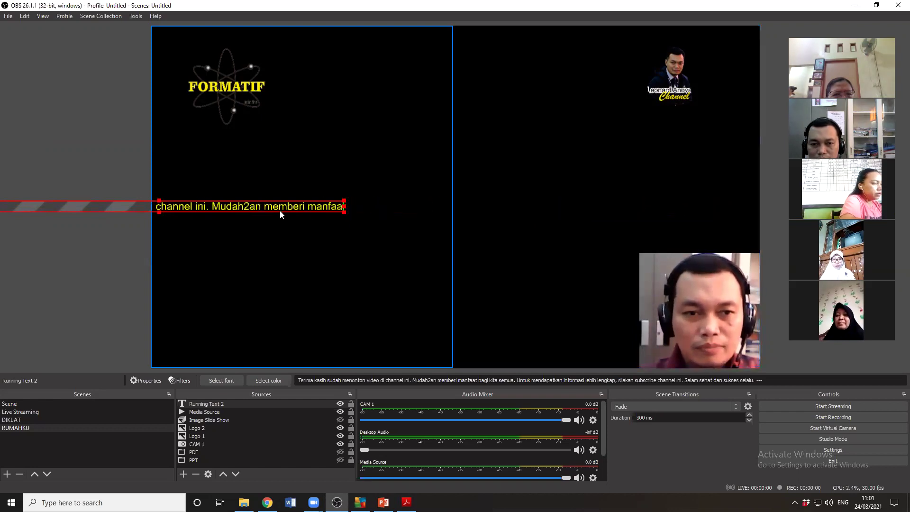
pyautogui.moveTo(280, 212); pyautogui.dragTo(500, 361)
pyautogui.moveTo(579, 348); pyautogui.dragTo(751, 347)
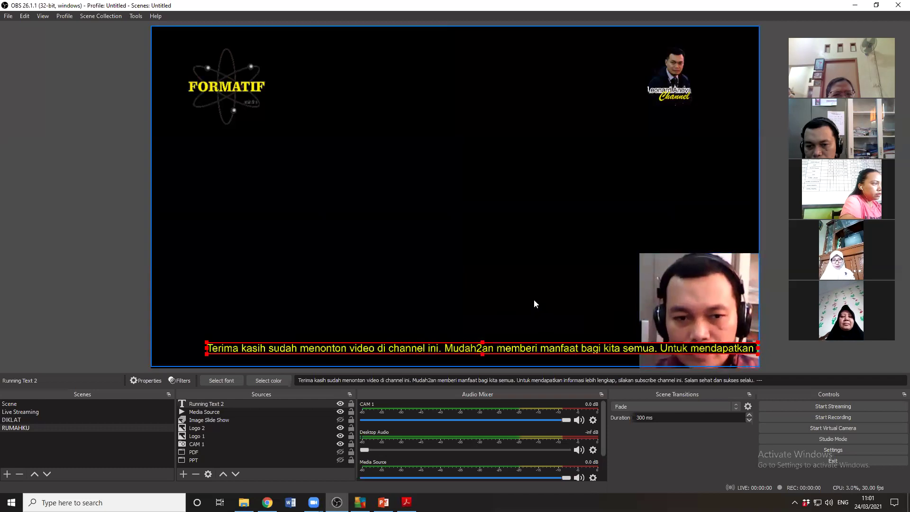
pyautogui.moveTo(516, 351); pyautogui.dragTo(519, 356)
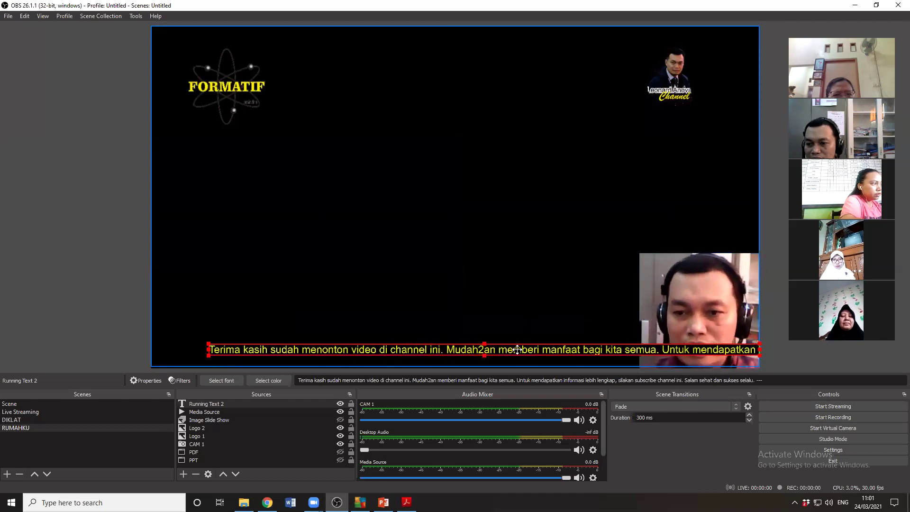
# - Shrink the CAM 1 webcam from its lower-left corner so it sits just above the running text
pyautogui.click(702, 304)
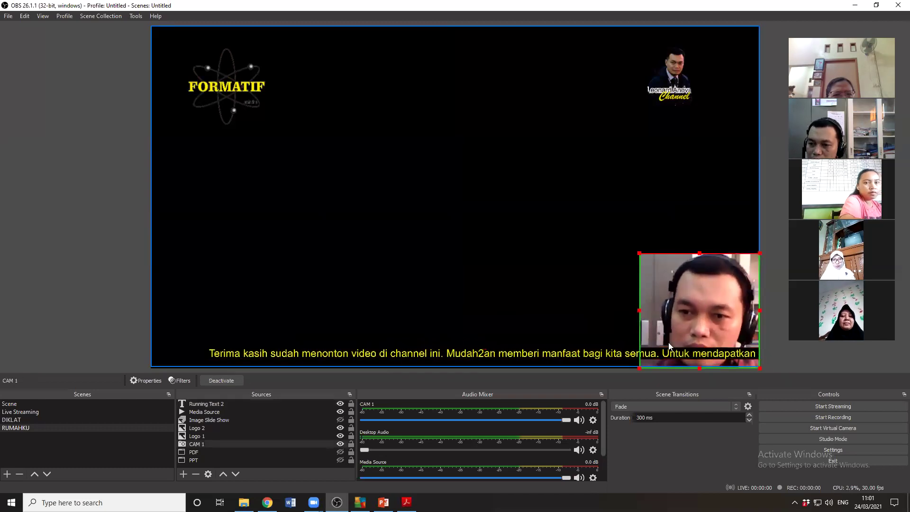
pyautogui.moveTo(639, 368); pyautogui.dragTo(664, 347)
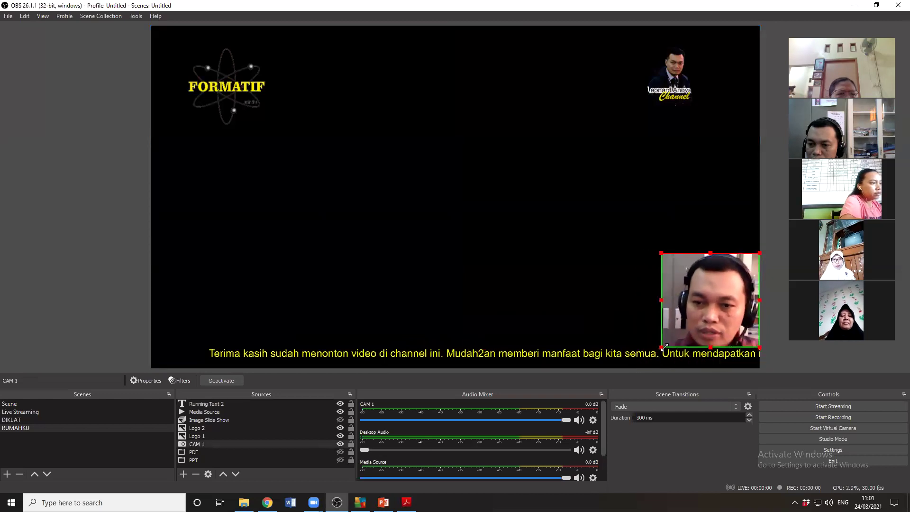
pyautogui.click(734, 305)
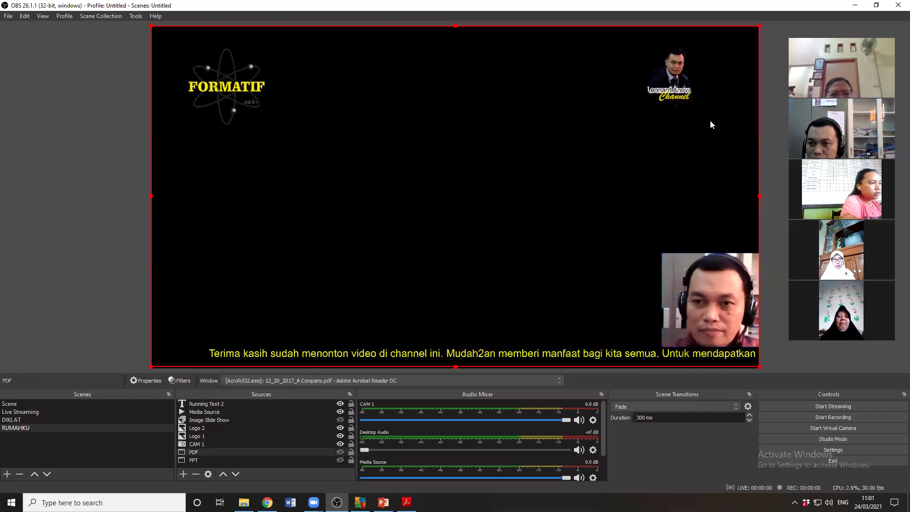
# - Move the channel logo to the canvas's lower-left corner, beside the start of the running text
pyautogui.click(667, 95)
pyautogui.moveTo(667, 95); pyautogui.dragTo(189, 339)
pyautogui.click(239, 286)
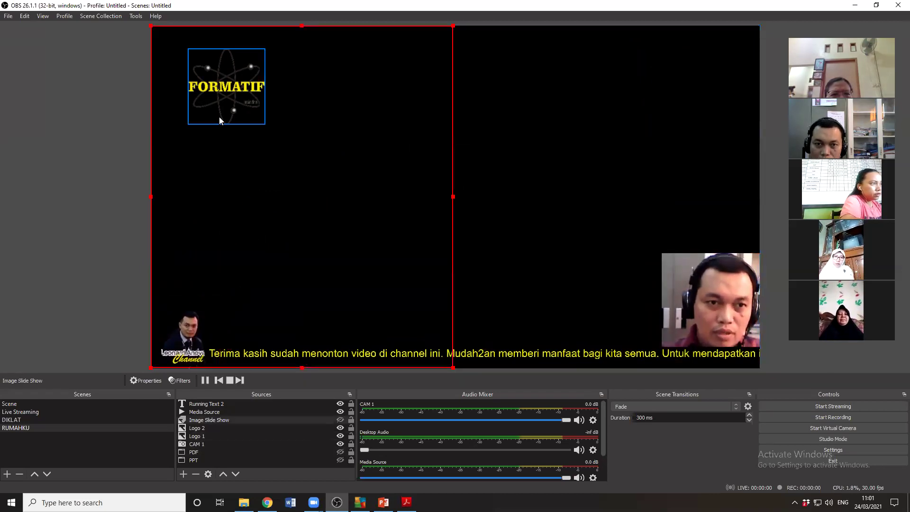
# - Shrink the FORMATIF logo (Logo 2) to about two thirds of its size and move it to the canvas's upper-right corner
pyautogui.click(201, 113)
pyautogui.moveTo(192, 120); pyautogui.dragTo(209, 105)
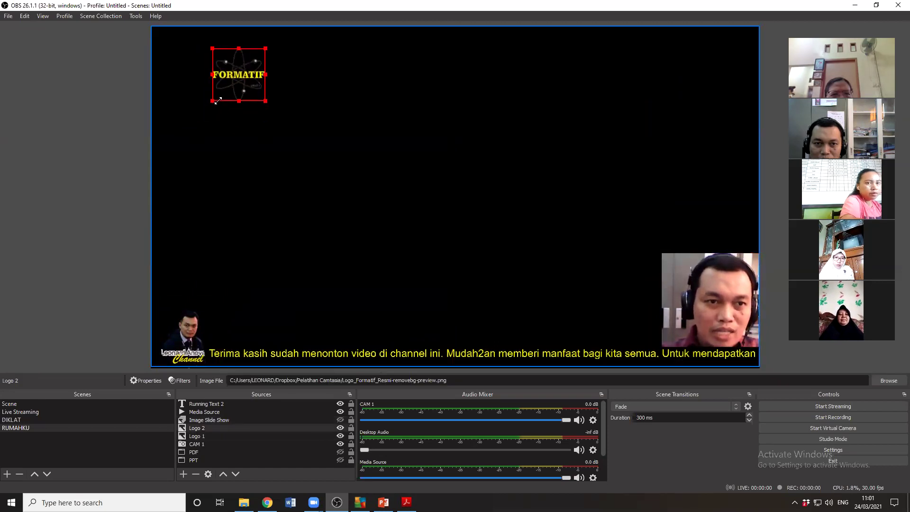
pyautogui.moveTo(237, 76); pyautogui.dragTo(712, 73)
pyautogui.click(631, 122)
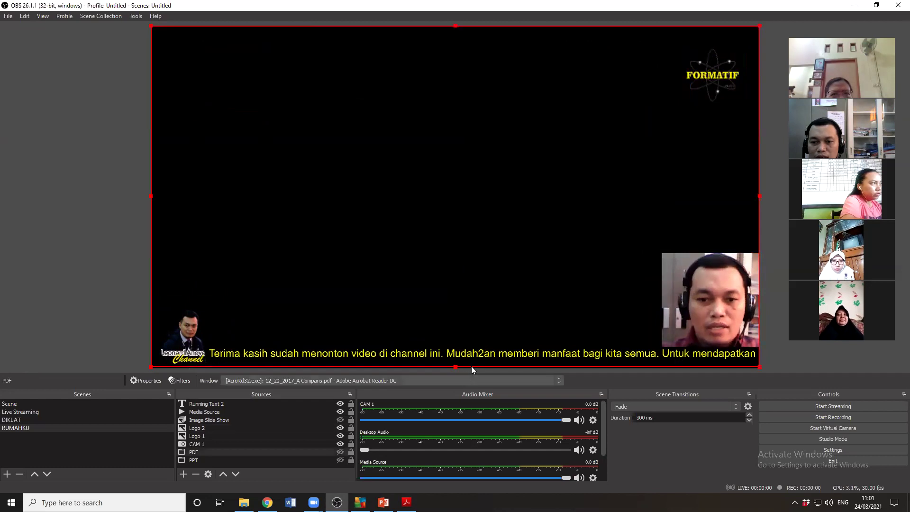
# - Add a Scroll effect filter to the Running Text 2 source, keeping the filter name Scroll
pyautogui.click(493, 354)
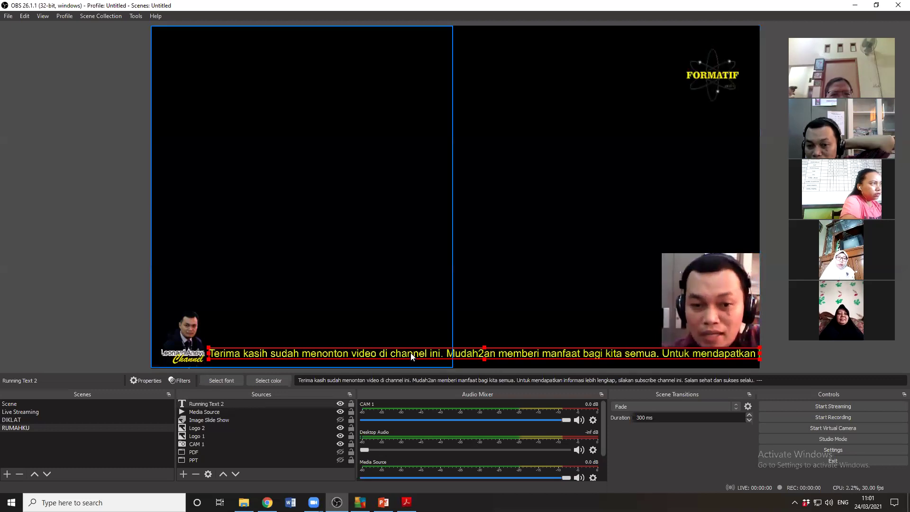
pyautogui.click(477, 358)
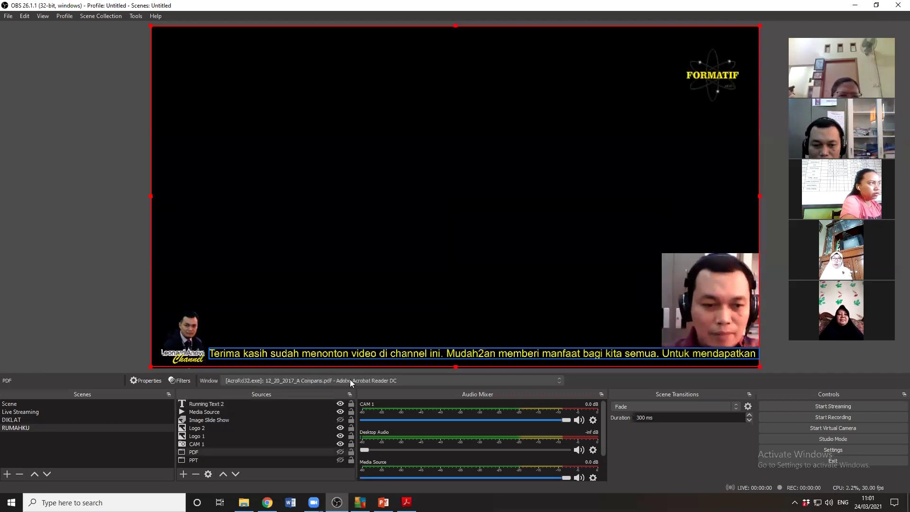
pyautogui.click(214, 402)
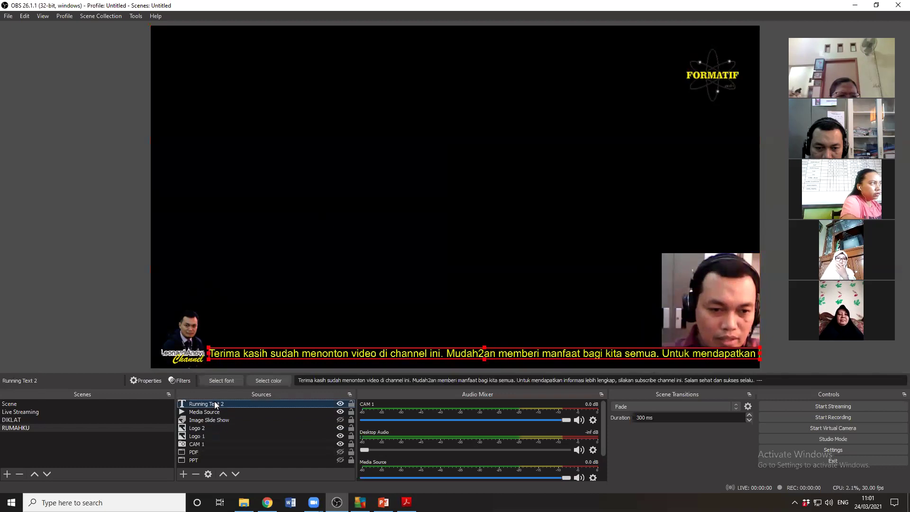
pyautogui.rightClick(215, 403)
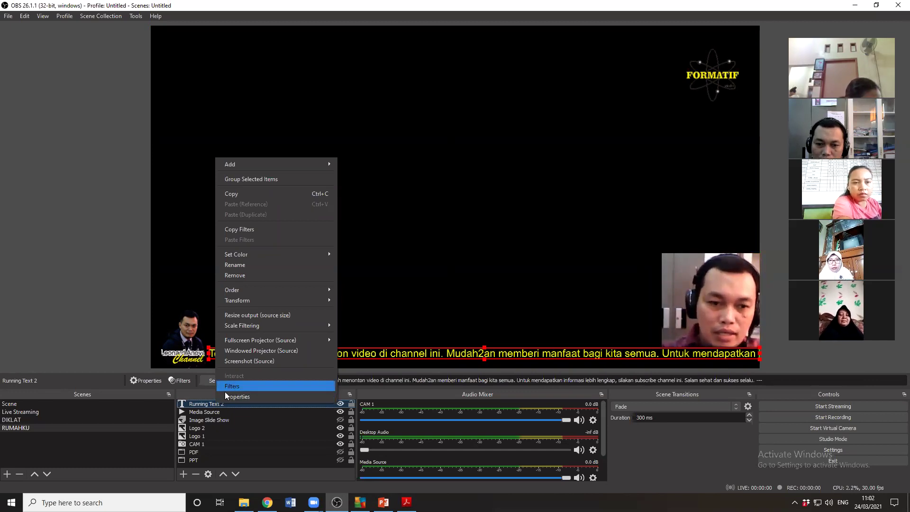
pyautogui.click(204, 402)
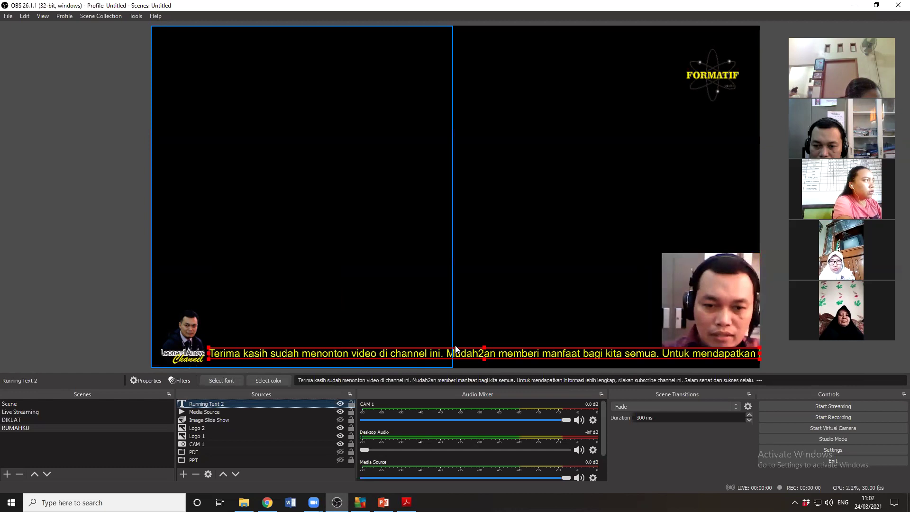
pyautogui.rightClick(218, 401)
pyautogui.click(237, 386)
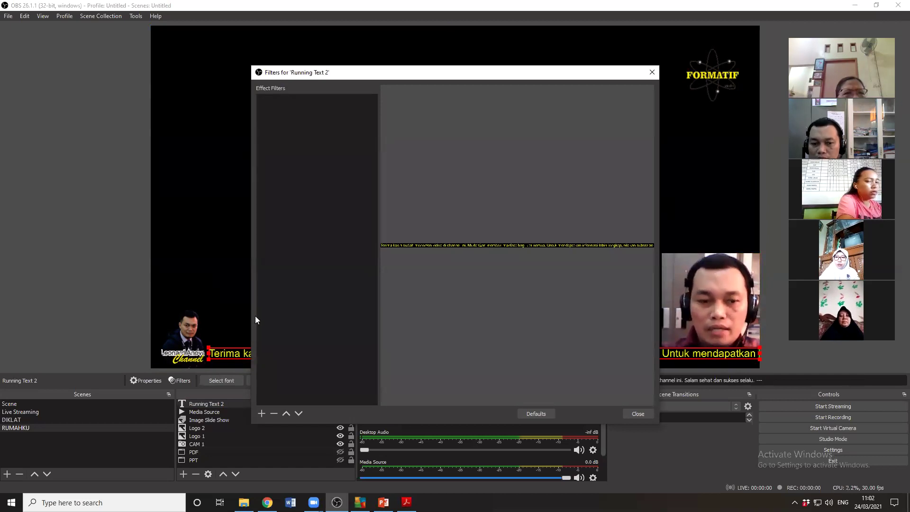
pyautogui.click(261, 413)
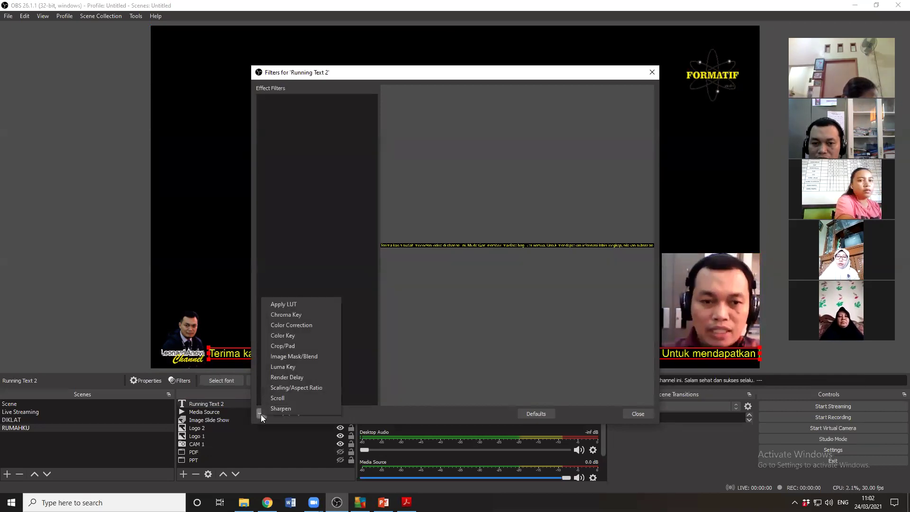
pyautogui.click(311, 397)
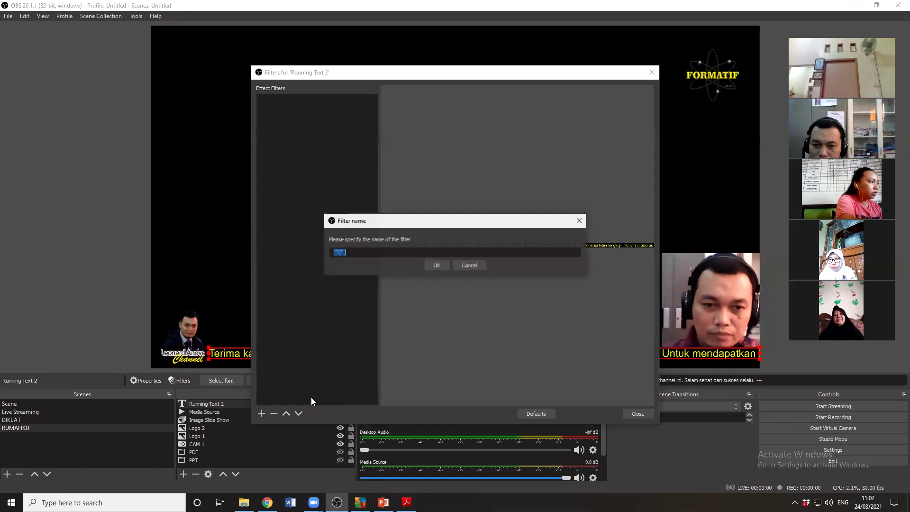
pyautogui.click(444, 266)
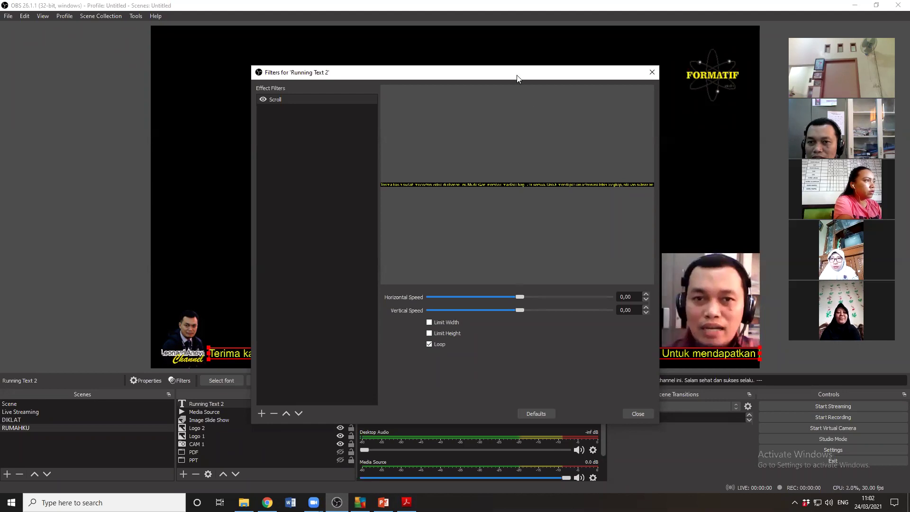
# - Set the scroll's horizontal speed to 500, try a vertical speed of 500, and reset the vertical speed to 0
pyautogui.moveTo(520, 295); pyautogui.dragTo(612, 299)
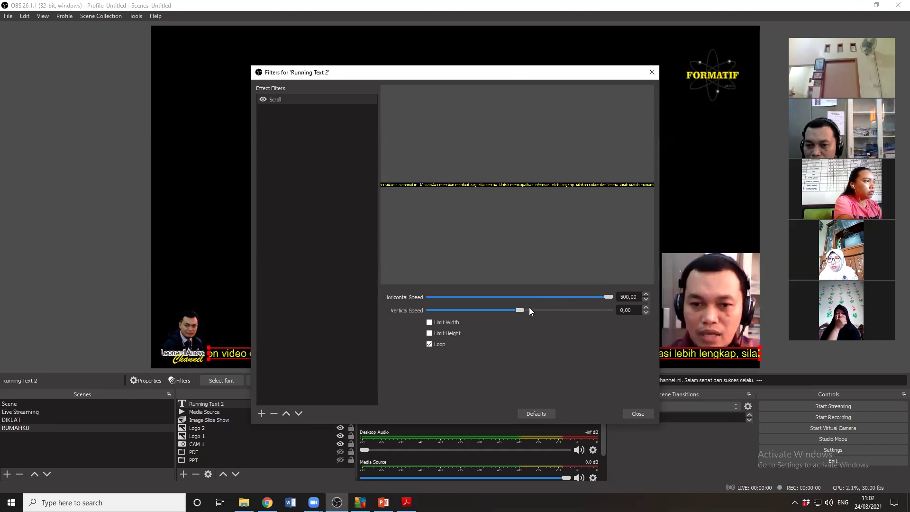
pyautogui.moveTo(521, 309); pyautogui.dragTo(617, 311)
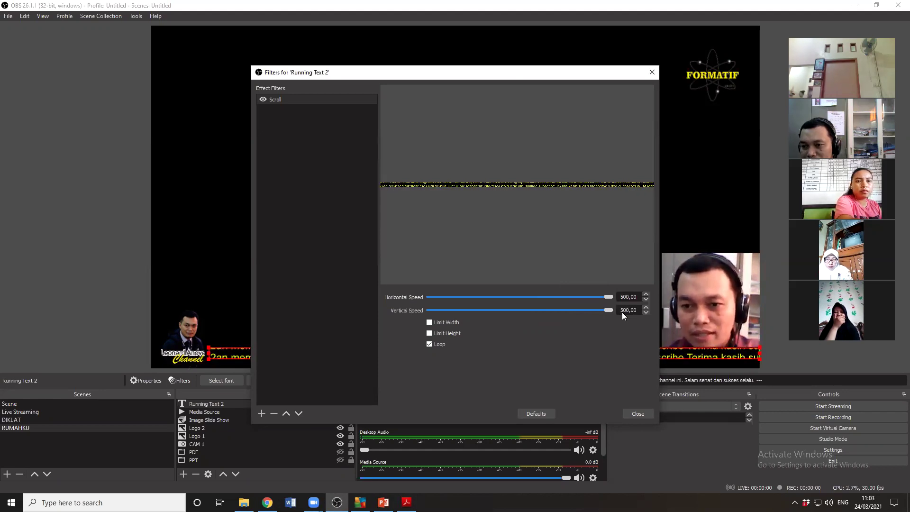
pyautogui.moveTo(609, 312); pyautogui.dragTo(521, 313)
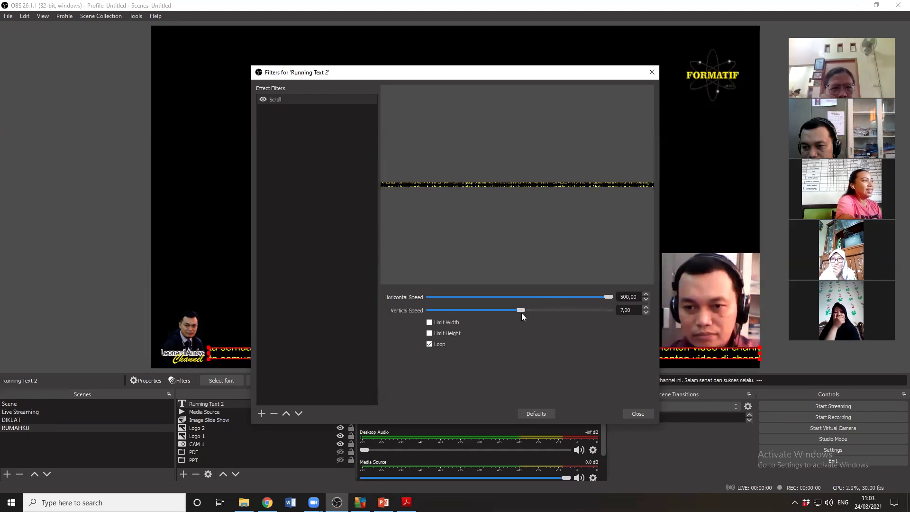
pyautogui.click(645, 312)
pyautogui.click(645, 313)
pyautogui.click(645, 313)
pyautogui.click(646, 313)
pyautogui.click(645, 313)
pyautogui.click(645, 313)
pyautogui.click(645, 313)
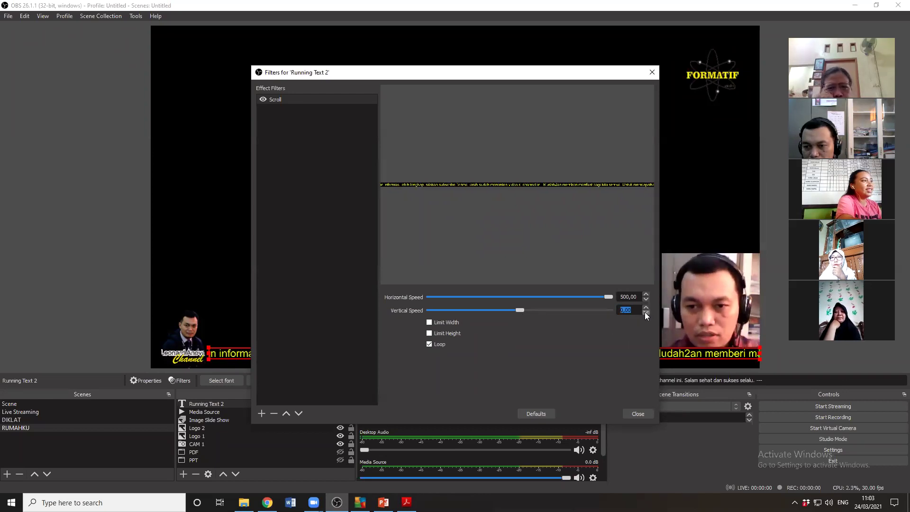
pyautogui.click(634, 412)
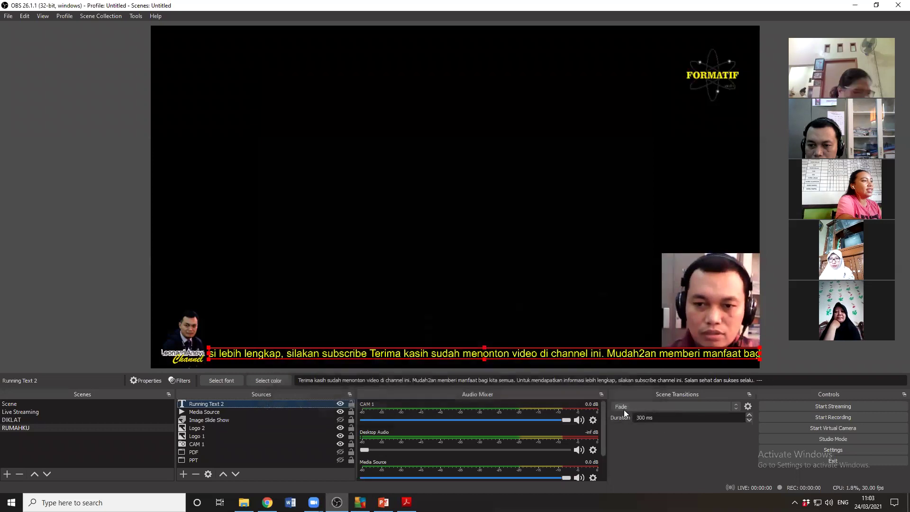
# - Shrink the CAM 1 webcam from its upper-left corner to about three quarters of its size, keeping it above the running text
pyautogui.click(114, 168)
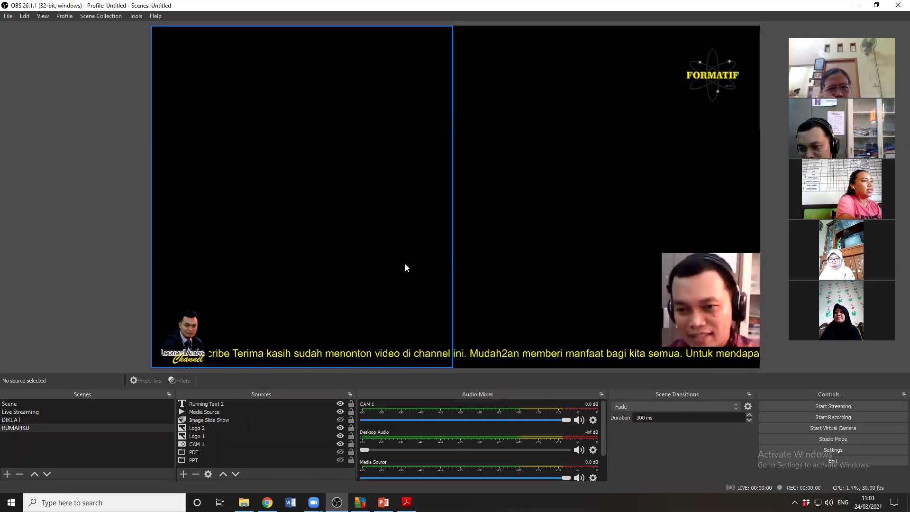
pyautogui.click(736, 293)
pyautogui.moveTo(662, 253); pyautogui.dragTo(697, 275)
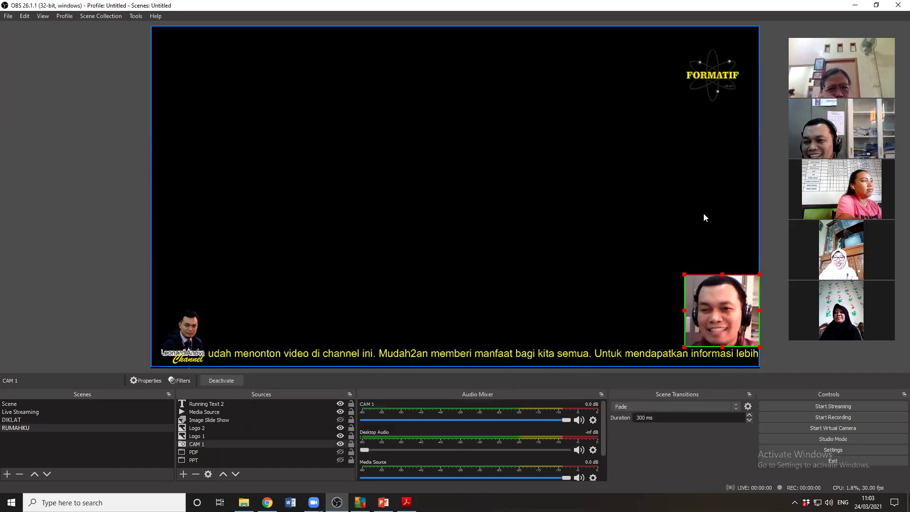
pyautogui.click(704, 215)
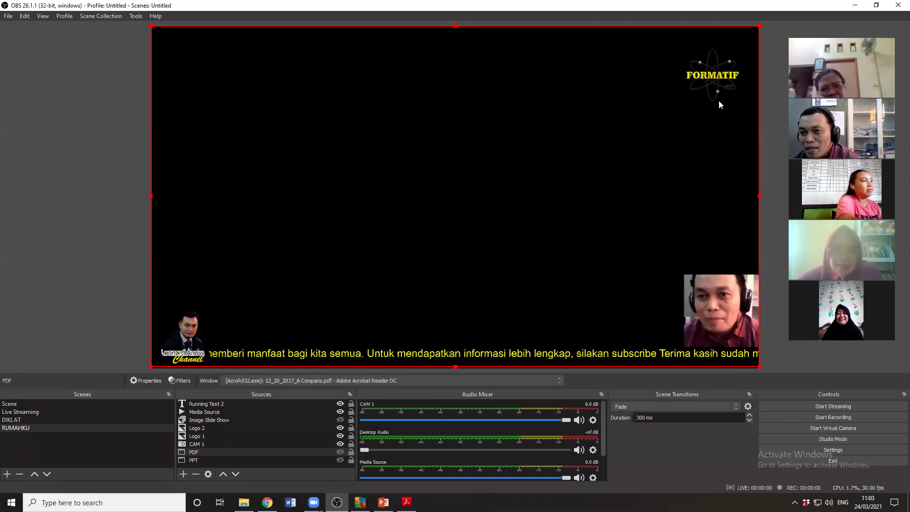
pyautogui.click(715, 83)
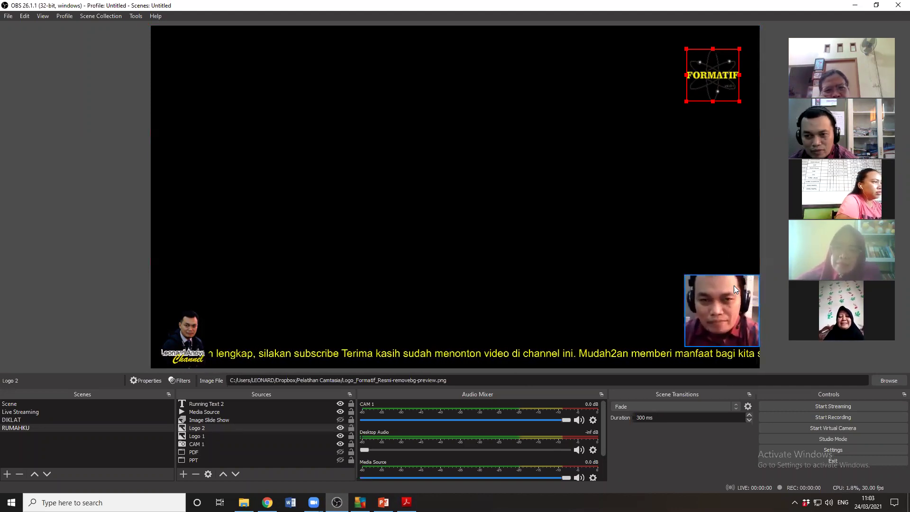
pyautogui.click(656, 155)
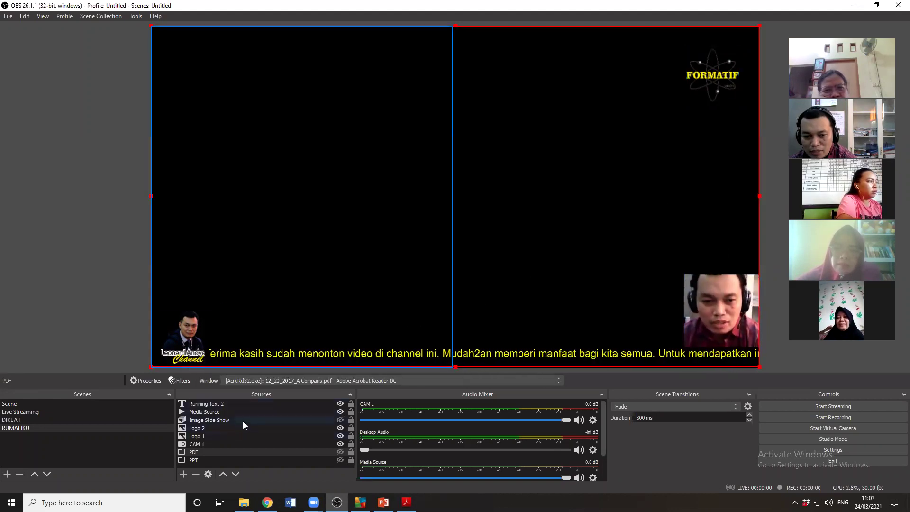
# - Show the Image Slide Show source and move it to the bottom of the source order, behind the channel logo
pyautogui.click(340, 420)
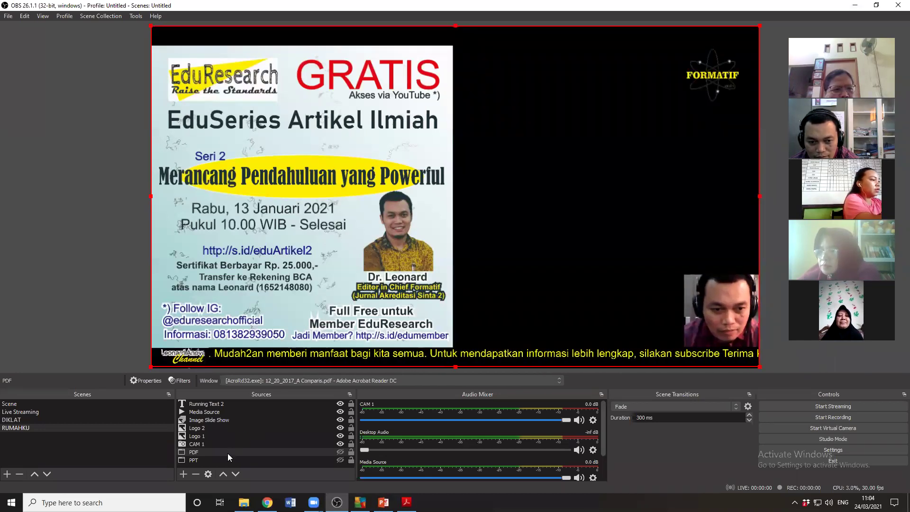
pyautogui.click(225, 420)
pyautogui.rightClick(226, 419)
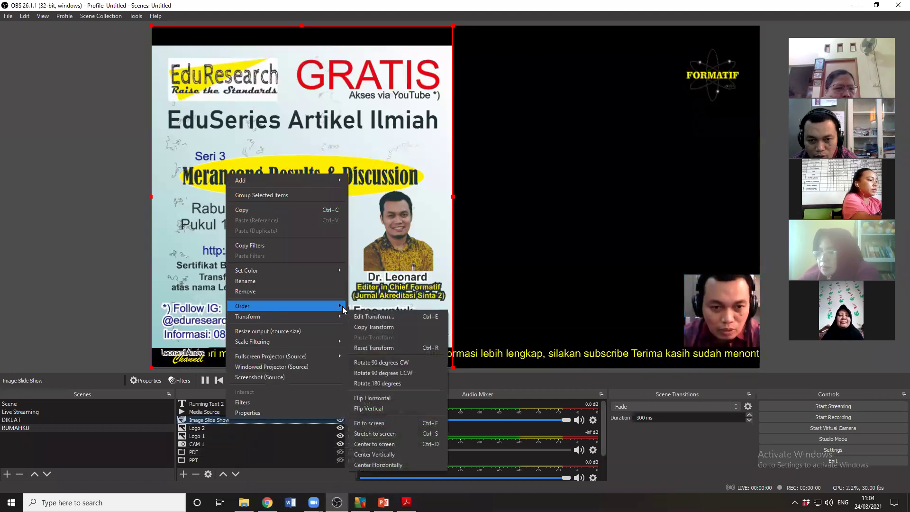
pyautogui.moveTo(340, 308)
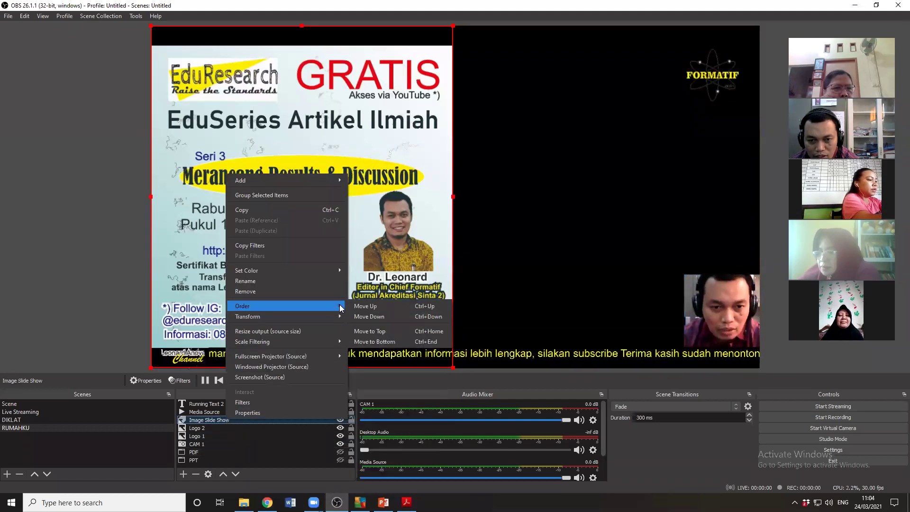
pyautogui.click(364, 316)
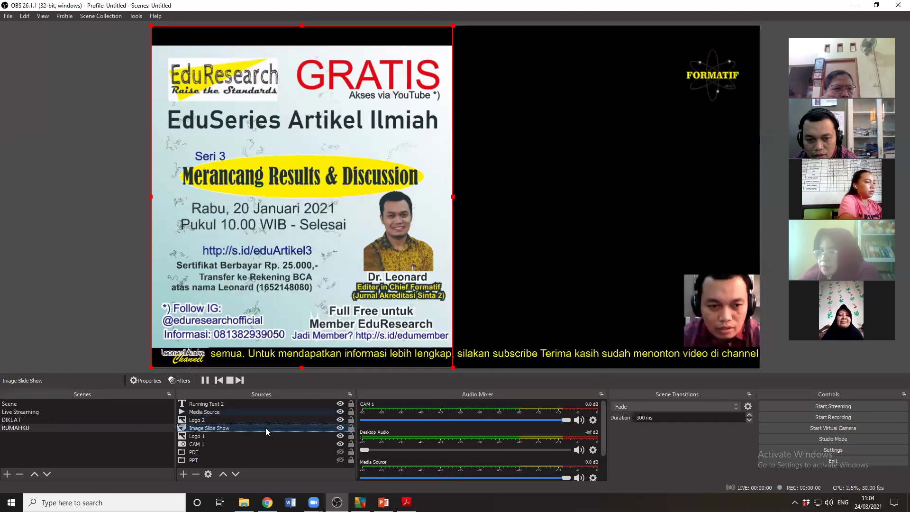
pyautogui.rightClick(238, 427)
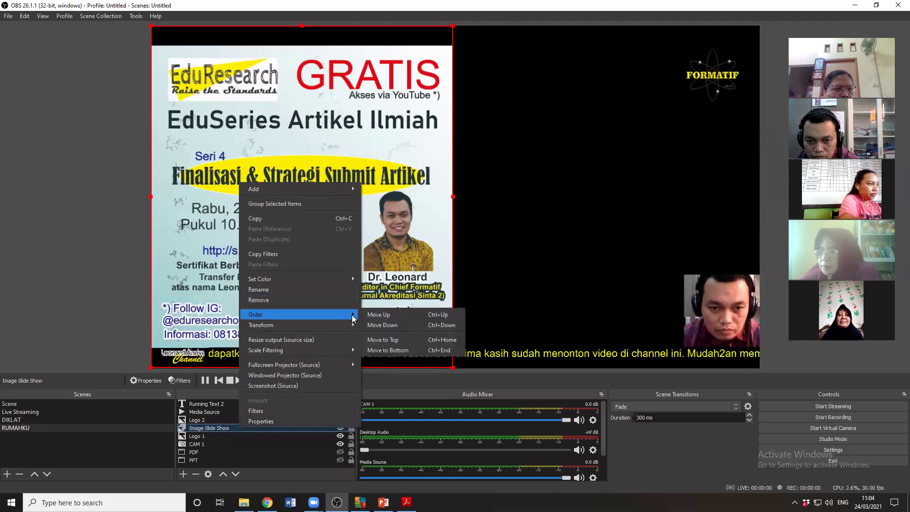
pyautogui.moveTo(352, 325)
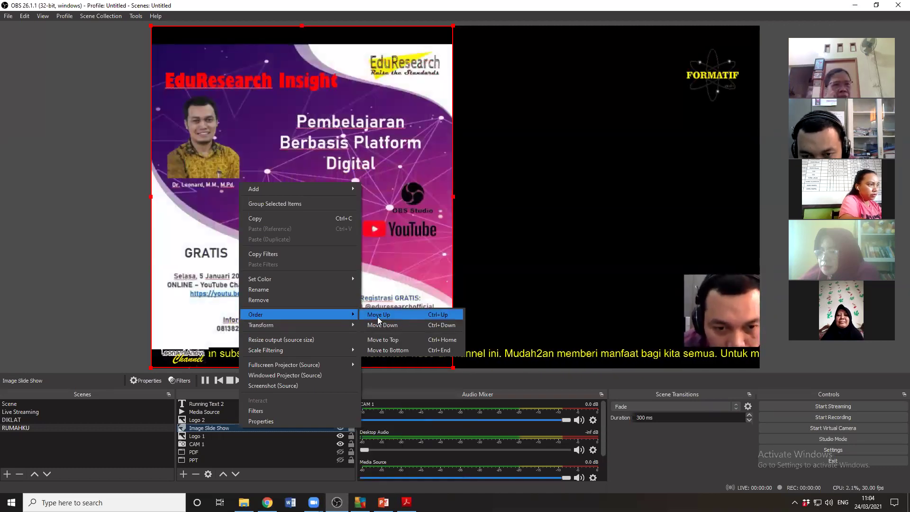
pyautogui.click(379, 351)
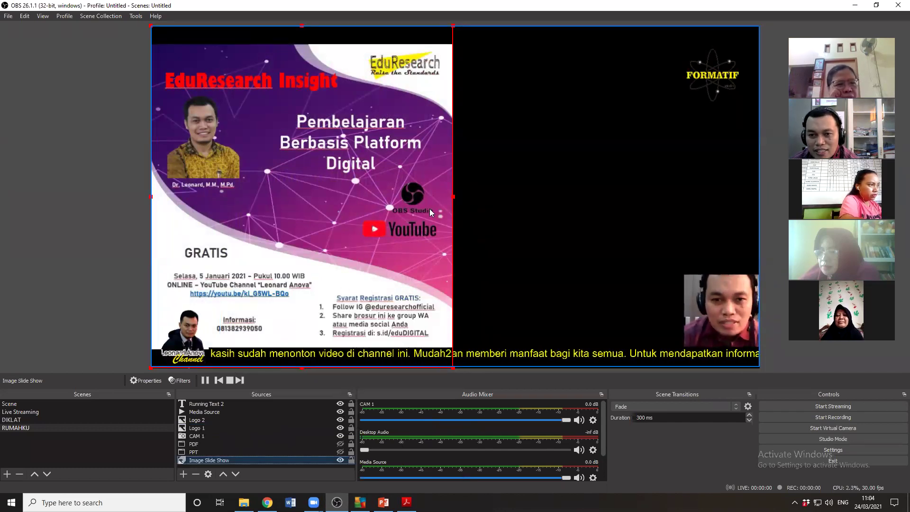
pyautogui.click(188, 334)
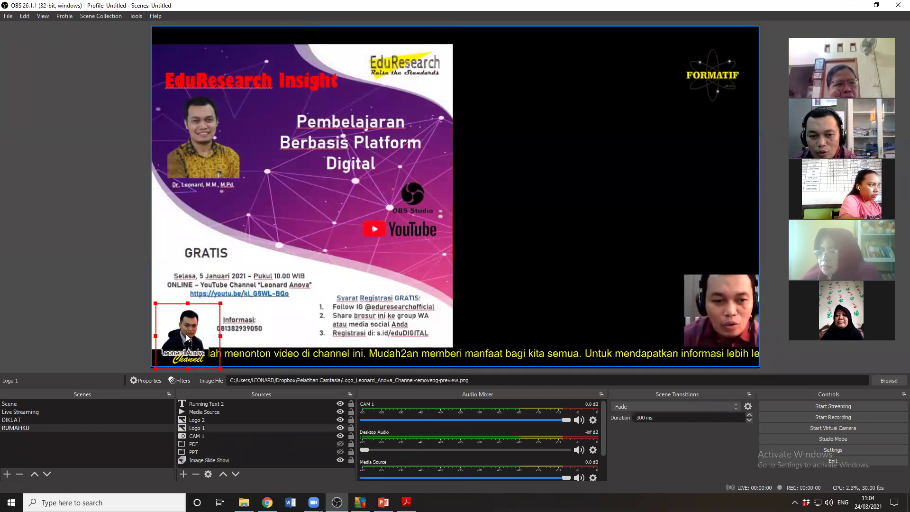
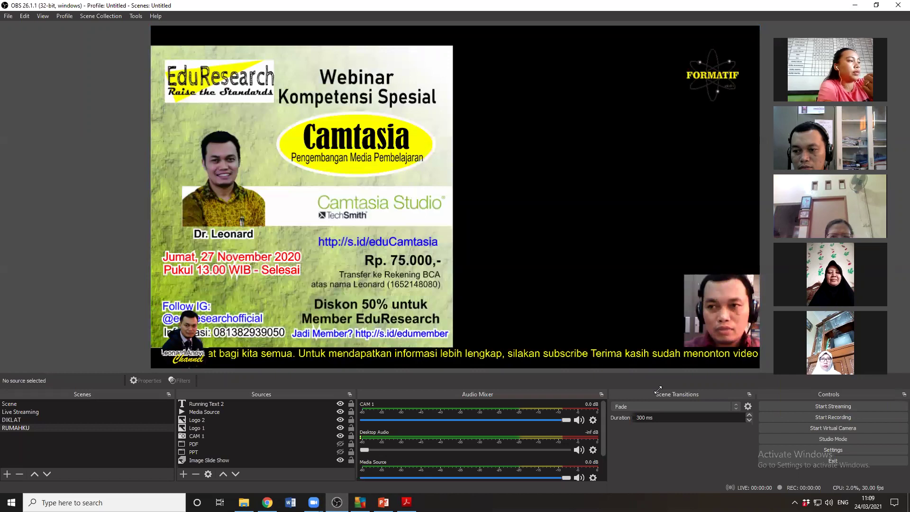
# - Hide the Image Slide Show source and make the PPT window capture visible
pyautogui.moveTo(657, 389); pyautogui.dragTo(776, 318)
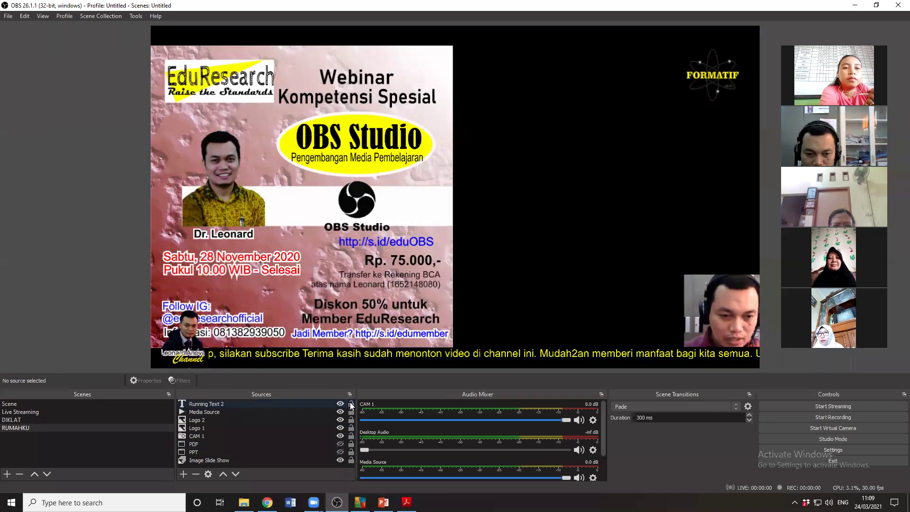
pyautogui.click(340, 460)
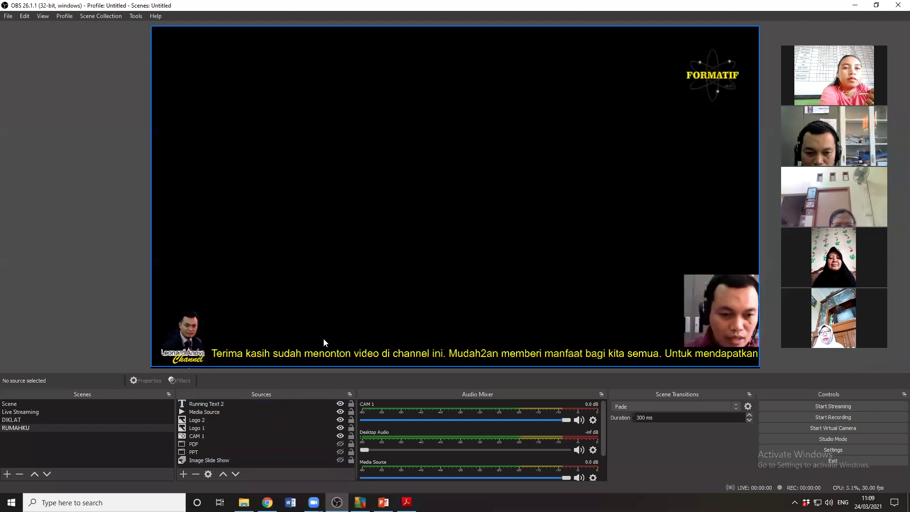
pyautogui.click(340, 452)
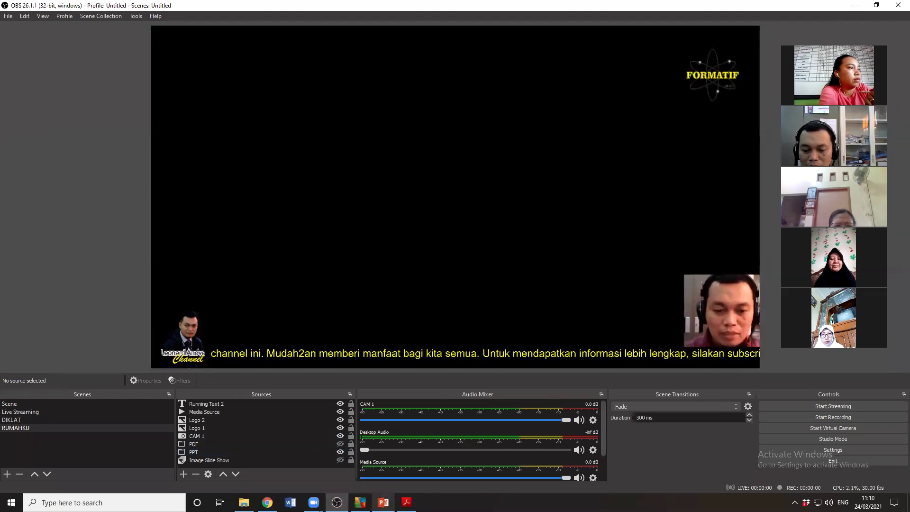
# - Switch to the PowerPoint presentation, go to its title slide, and restore the OBS window to a smaller size beside it
pyautogui.moveTo(384, 502)
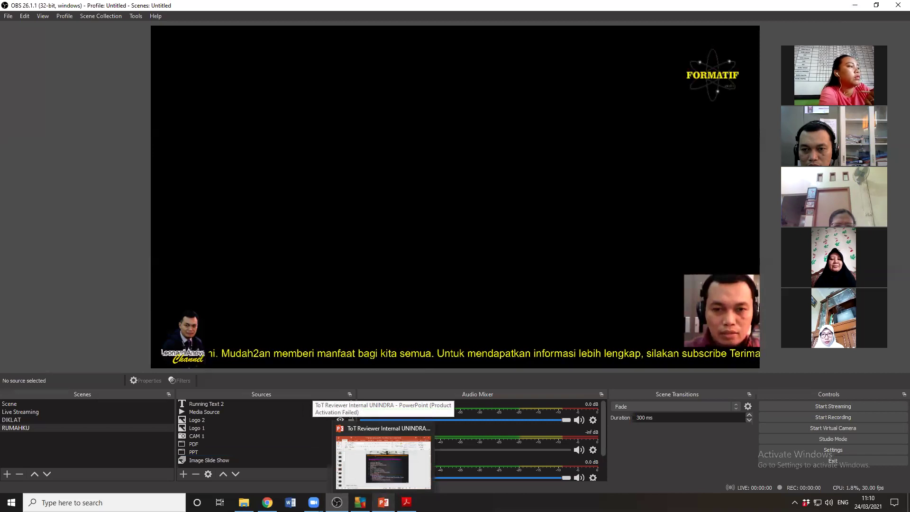
pyautogui.click(383, 462)
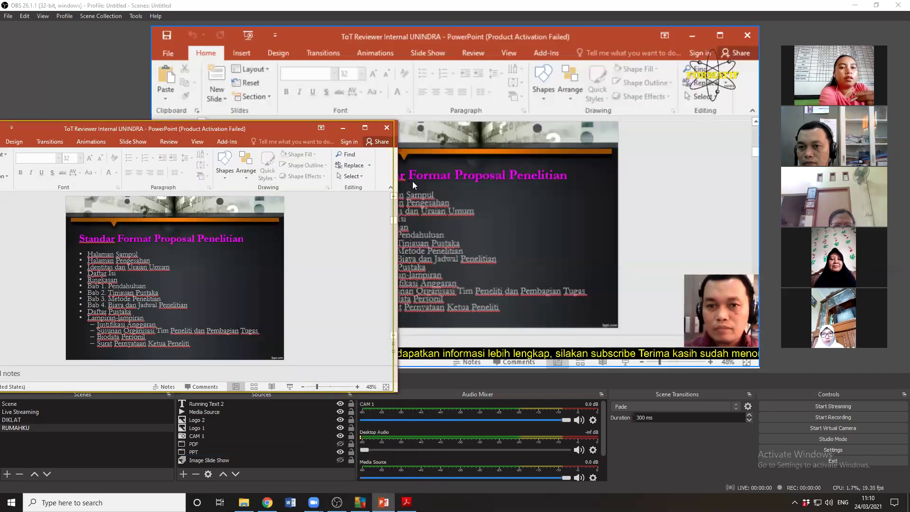
pyautogui.scroll(1, 186, 272)
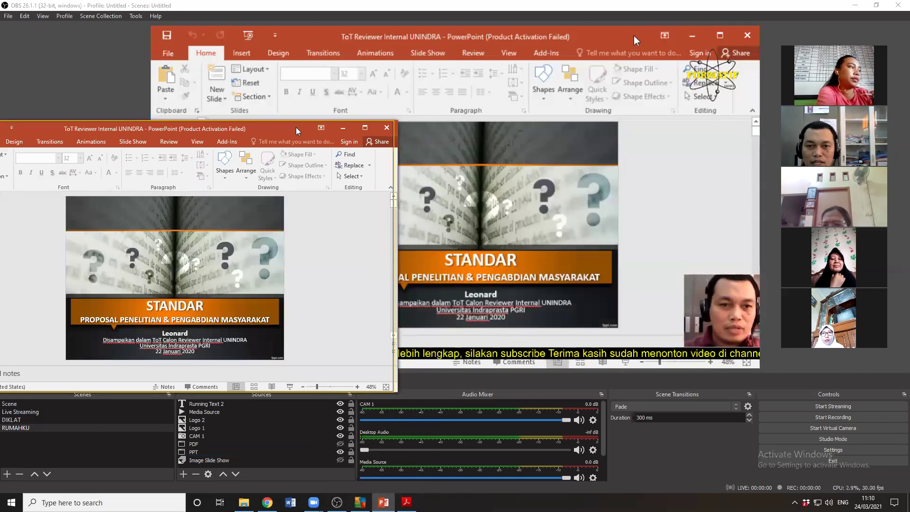
pyautogui.doubleClick(568, 4)
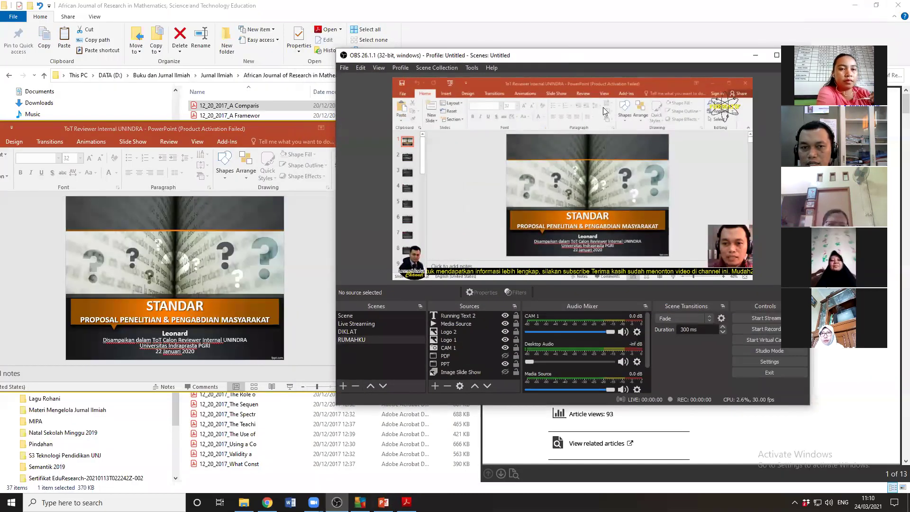
# - Arrange the OBS and PowerPoint windows side by side and start recording the RUMAHKU scene
pyautogui.moveTo(569, 55); pyautogui.dragTo(629, 108)
pyautogui.click(273, 129)
pyautogui.moveTo(273, 129); pyautogui.dragTo(283, 65)
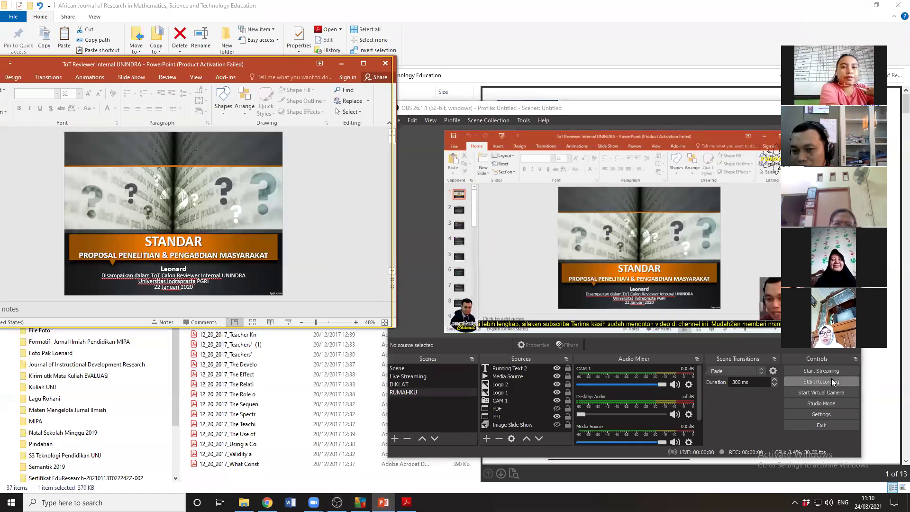
pyautogui.moveTo(569, 108); pyautogui.dragTo(548, 106)
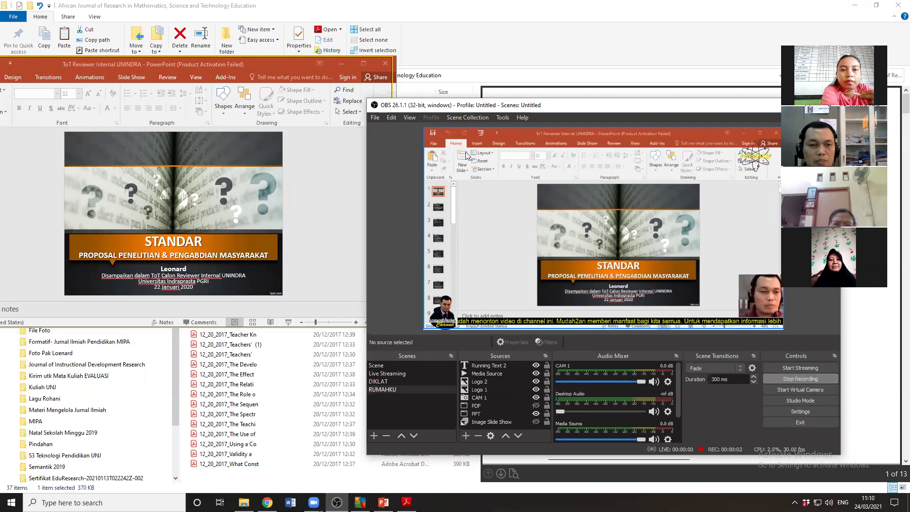
# - Bring the PowerPoint window in front of OBS and move it until its slide thumbnails are fully on screen
pyautogui.click(271, 65)
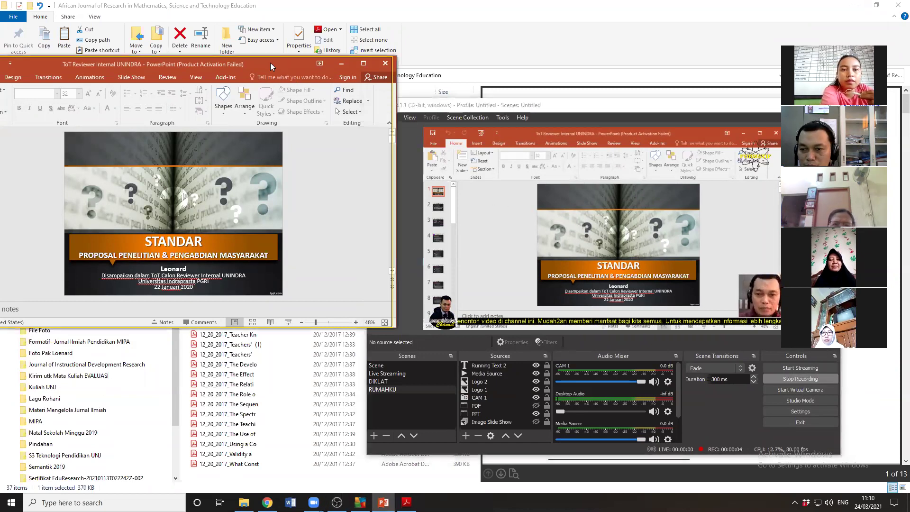
pyautogui.moveTo(271, 65); pyautogui.dragTo(343, 71)
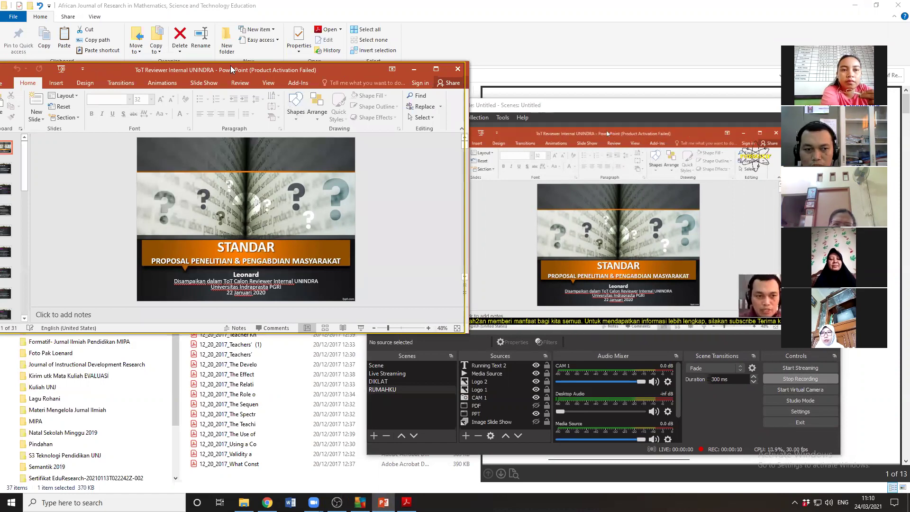
pyautogui.moveTo(231, 70); pyautogui.dragTo(244, 69)
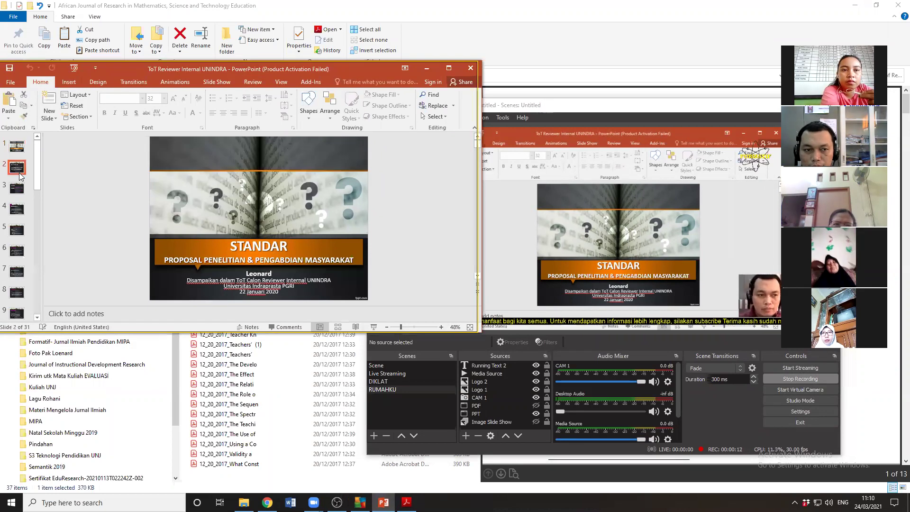
# - Present slides 2 through 5 of the PowerPoint presentation one after another while recording
pyautogui.click(20, 173)
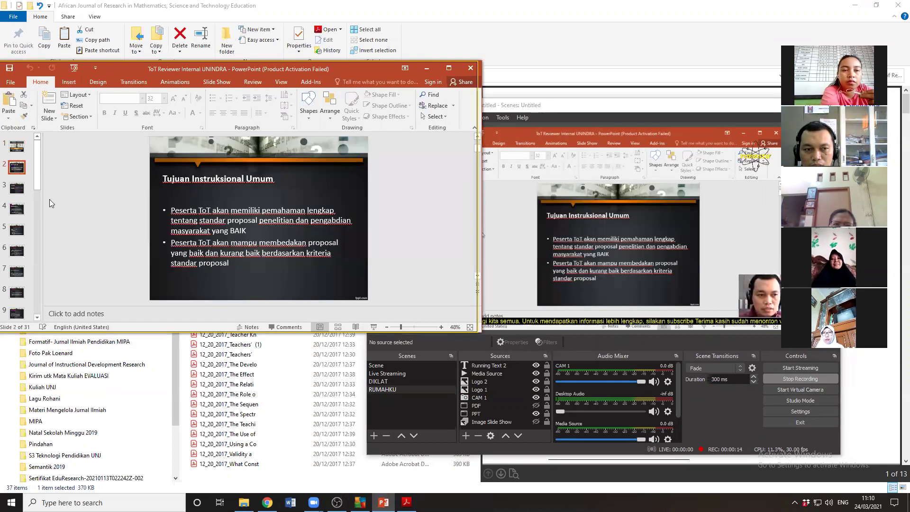
pyautogui.click(14, 188)
pyautogui.click(17, 210)
pyautogui.click(17, 230)
pyautogui.click(17, 252)
pyautogui.scroll(-6, 17, 260)
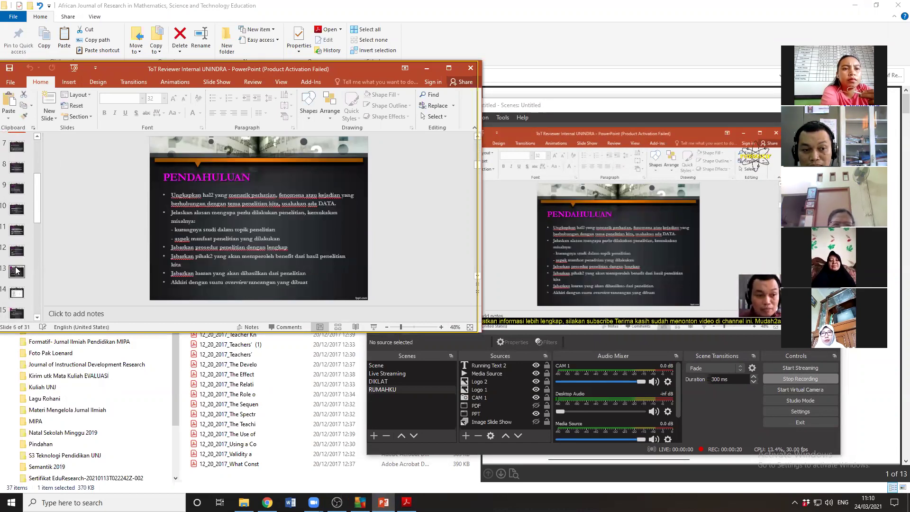
# - Present further slides during the recording: 13, 14, 16 and 19
pyautogui.click(16, 271)
pyautogui.click(15, 293)
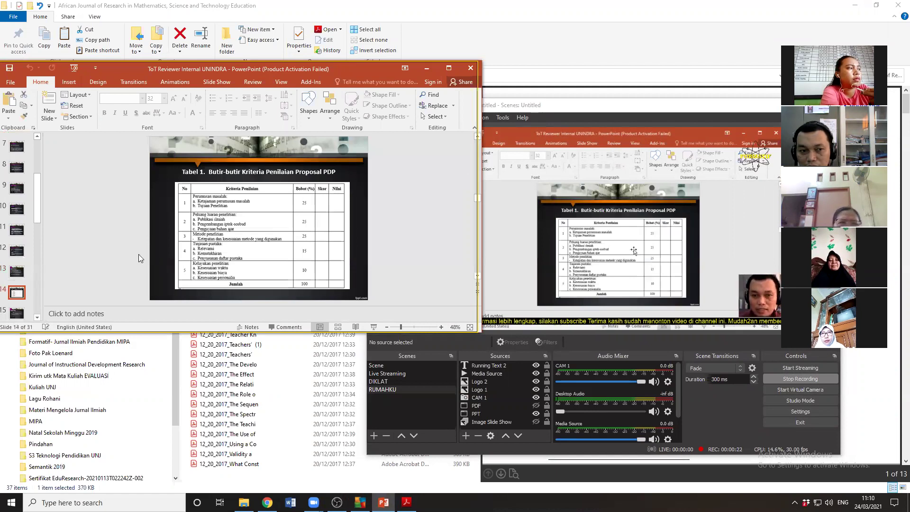
pyautogui.scroll(-5, 21, 270)
pyautogui.click(17, 232)
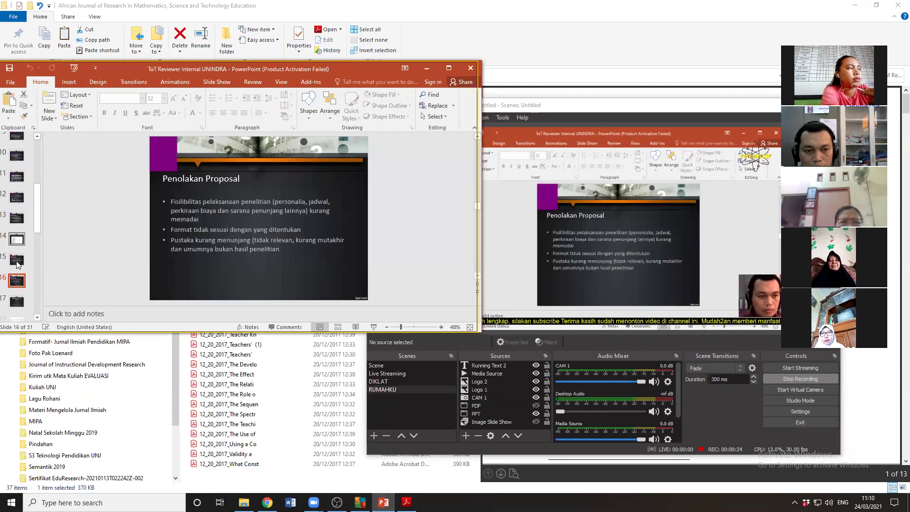
pyautogui.scroll(-2, 15, 265)
pyautogui.click(16, 256)
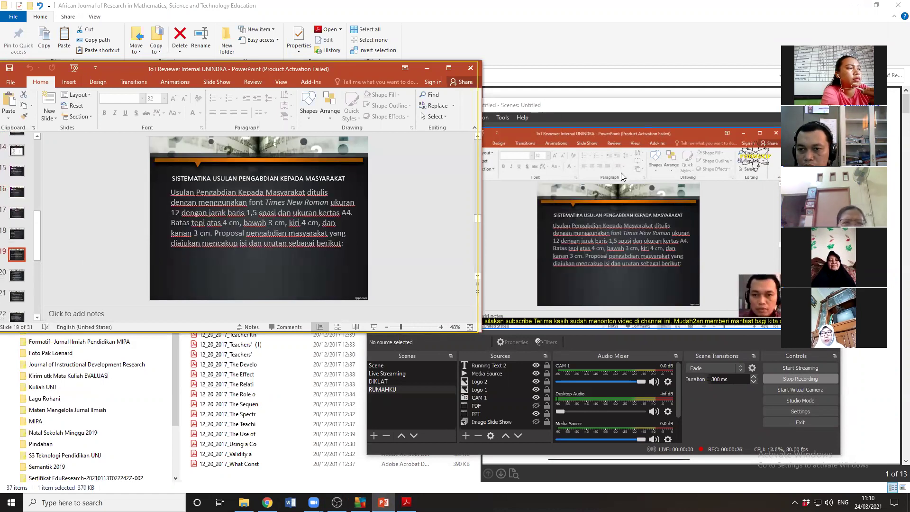
# - Make the PDF capture visible in OBS, then switch to Acrobat Reader and scroll through the journal article
pyautogui.click(589, 192)
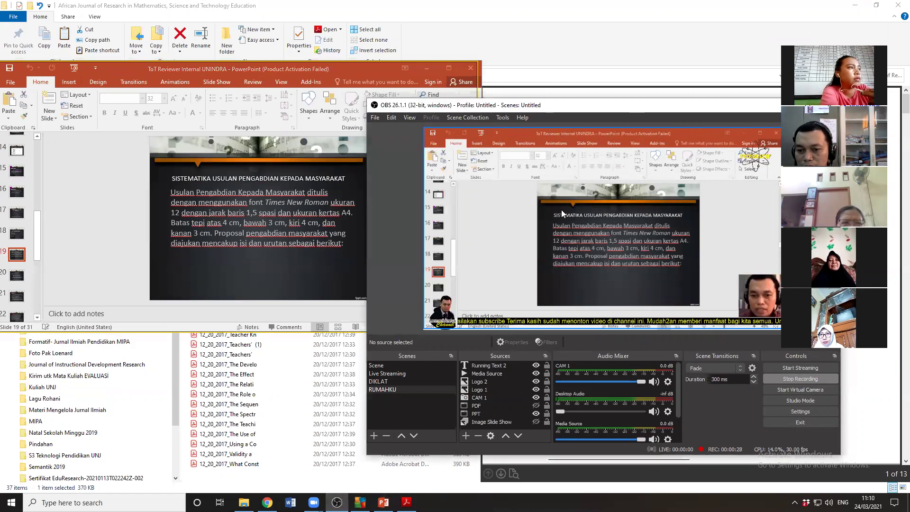
pyautogui.click(536, 405)
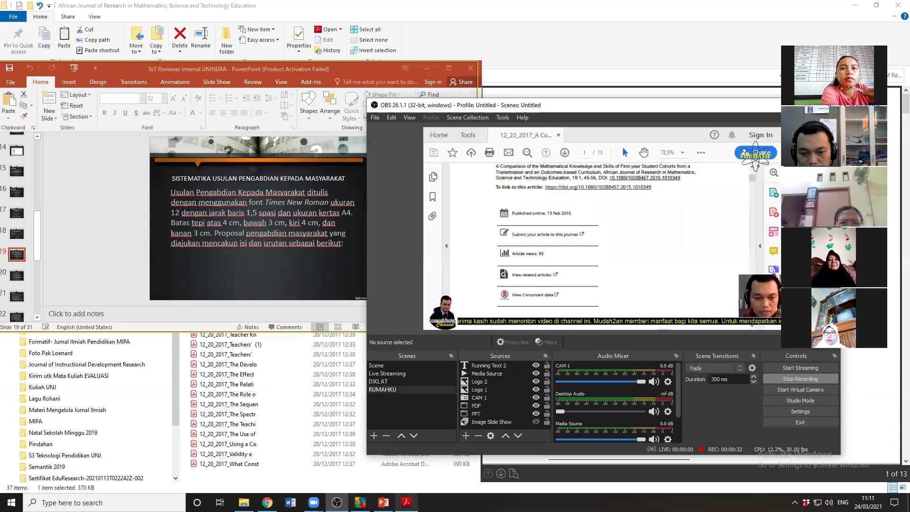
pyautogui.hotkey('alt', 'Tab')
pyautogui.scroll(5, 230, 175)
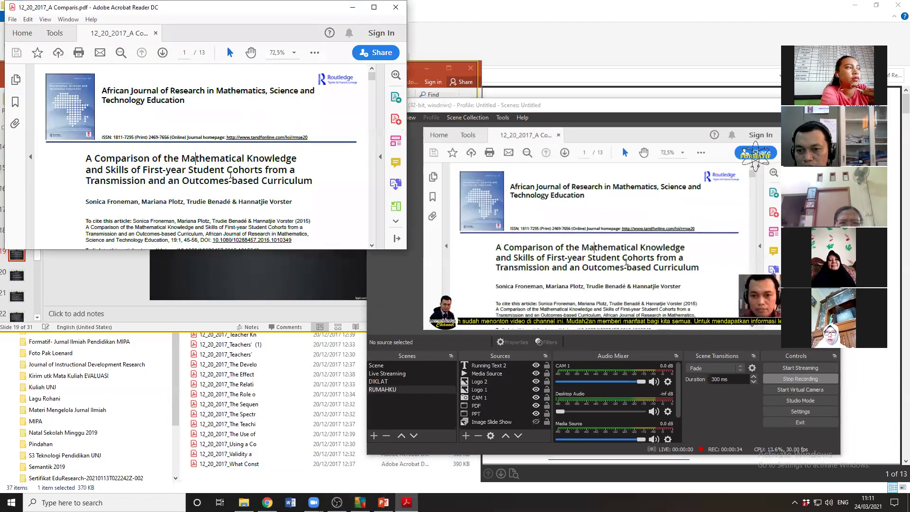
pyautogui.scroll(-10, 230, 175)
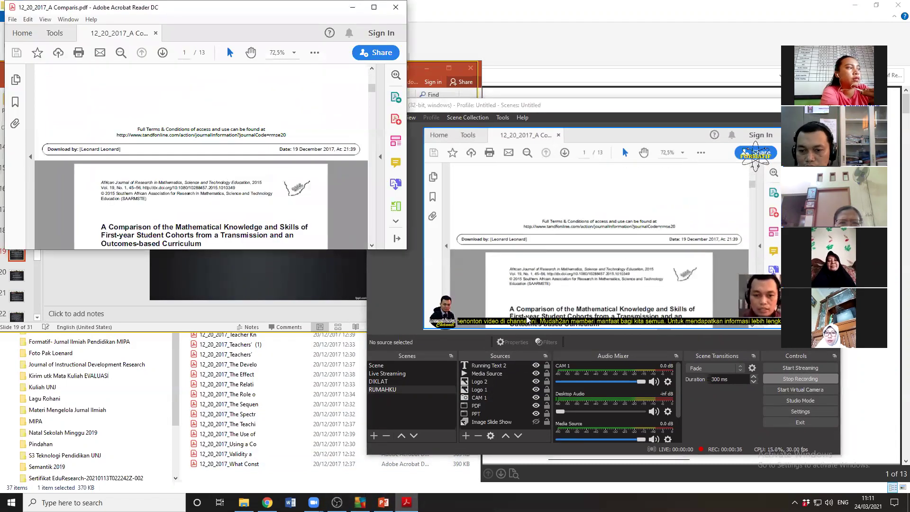
# - Hide the PDF capture in OBS and go to the presentation's closing slide, number 31
pyautogui.click(535, 406)
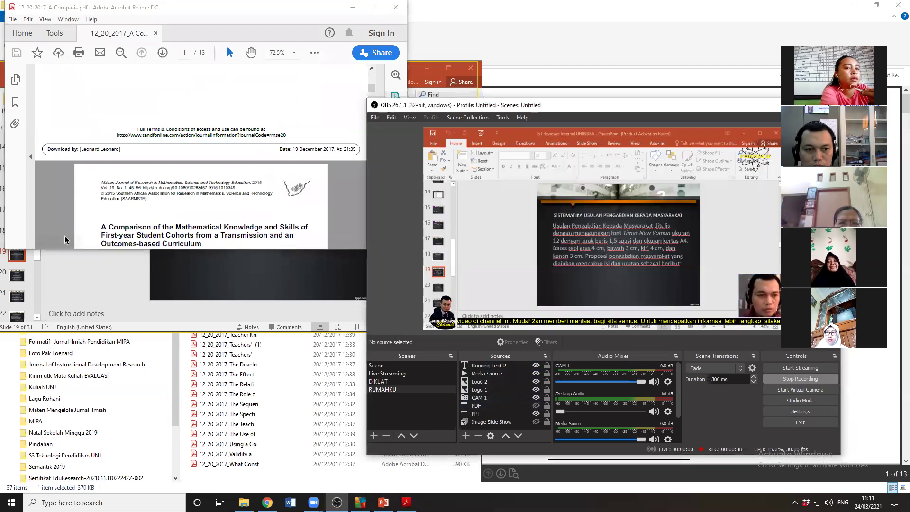
pyautogui.click(79, 273)
pyautogui.scroll(-4, 9, 237)
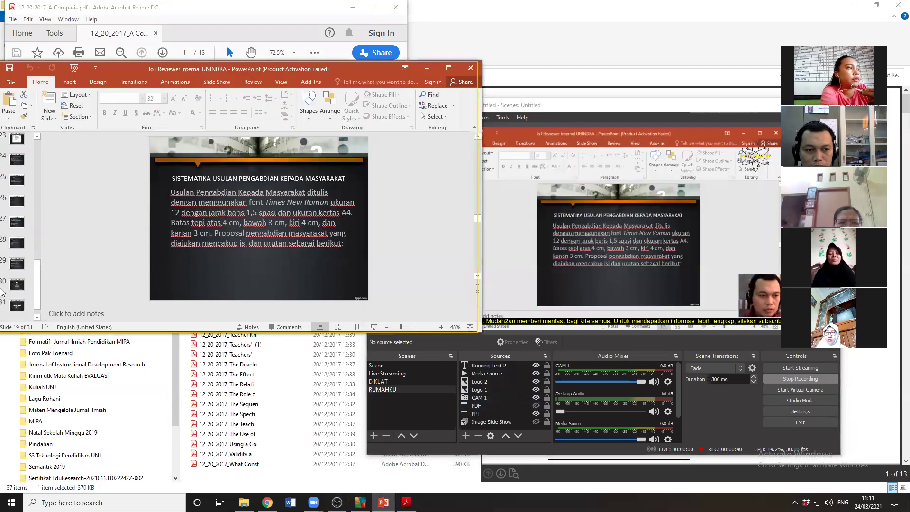
pyautogui.click(16, 303)
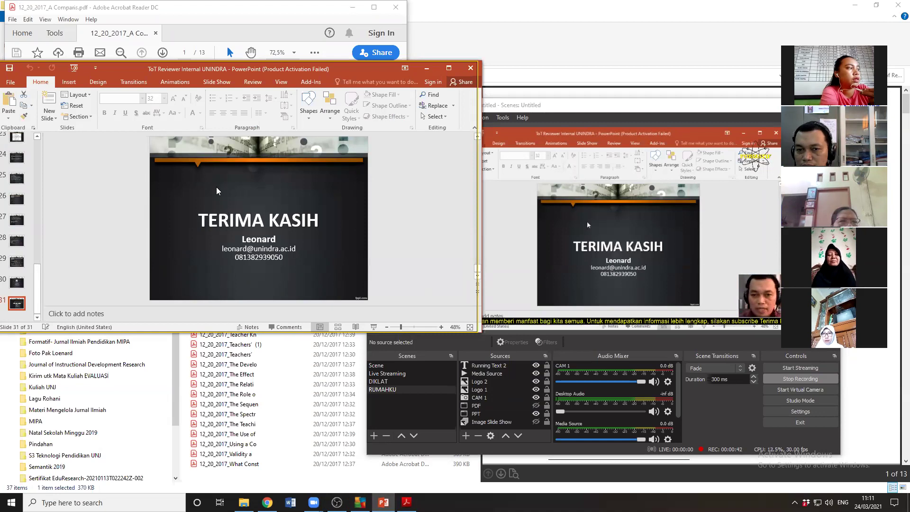
# - Stop the OBS recording and open the folder that holds the recordings
pyautogui.click(821, 381)
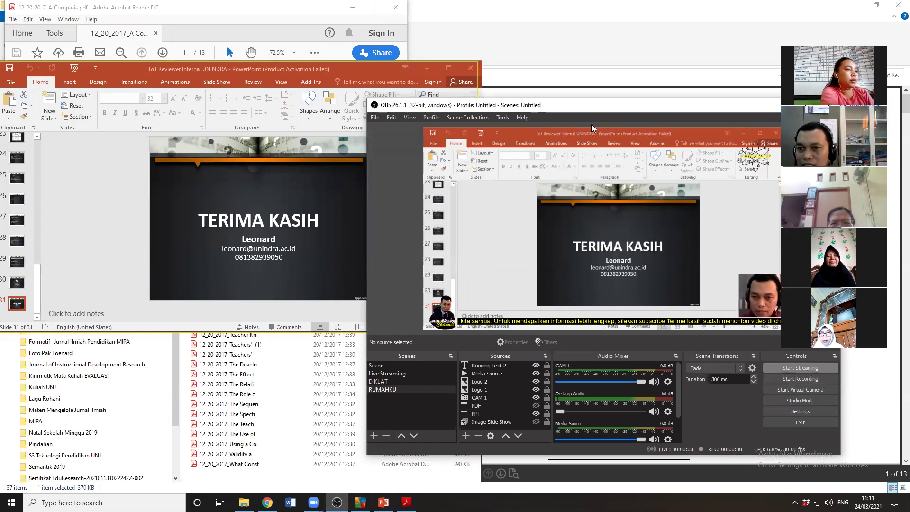
pyautogui.moveTo(592, 104); pyautogui.dragTo(514, 102)
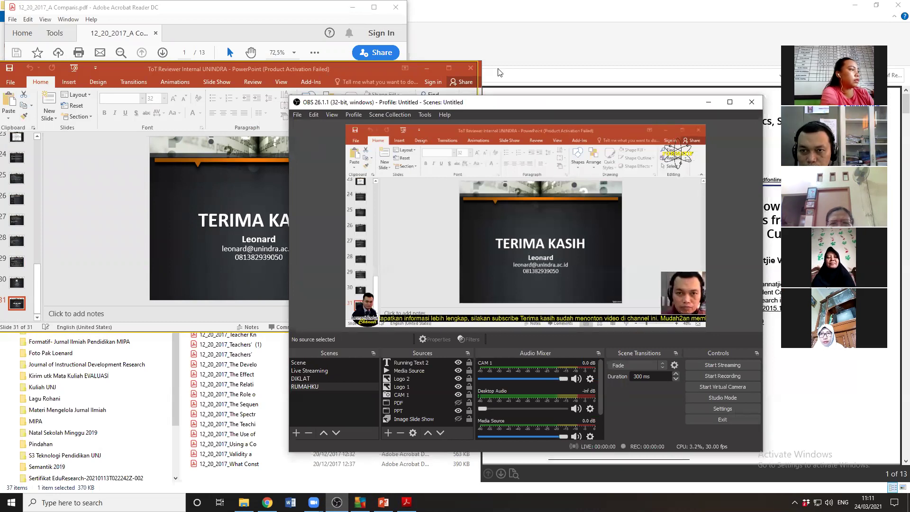
pyautogui.click(296, 115)
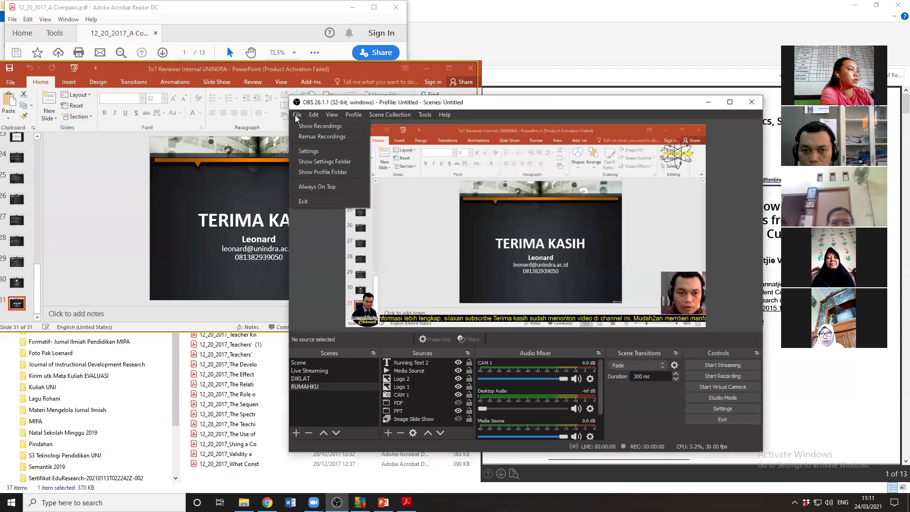
pyautogui.click(297, 115)
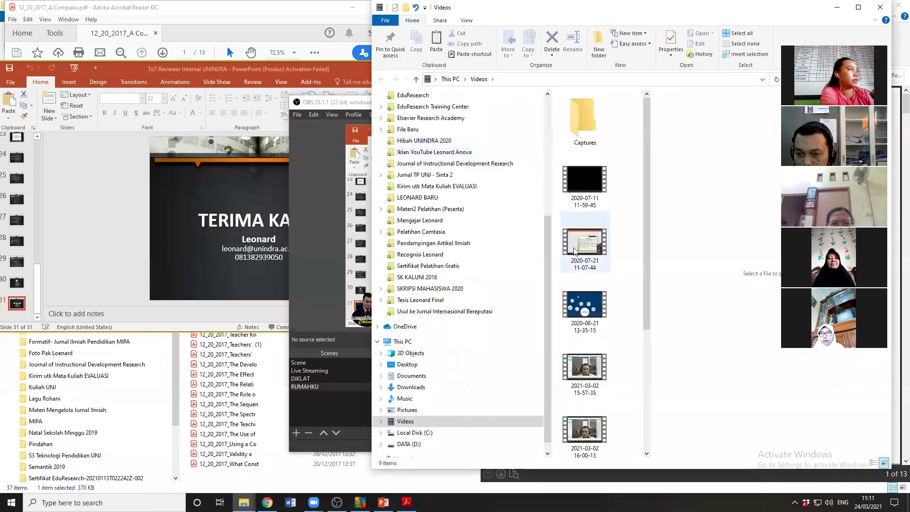
pyautogui.scroll(-3, 577, 270)
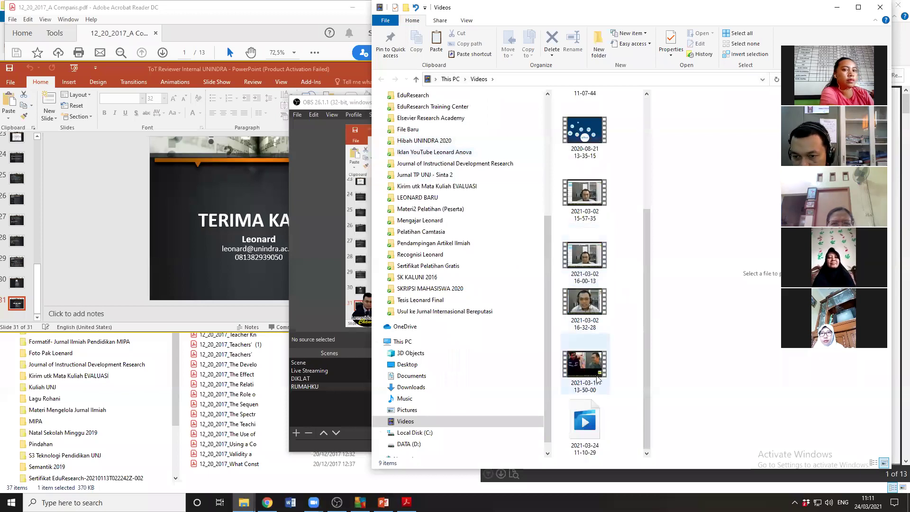
pyautogui.click(588, 433)
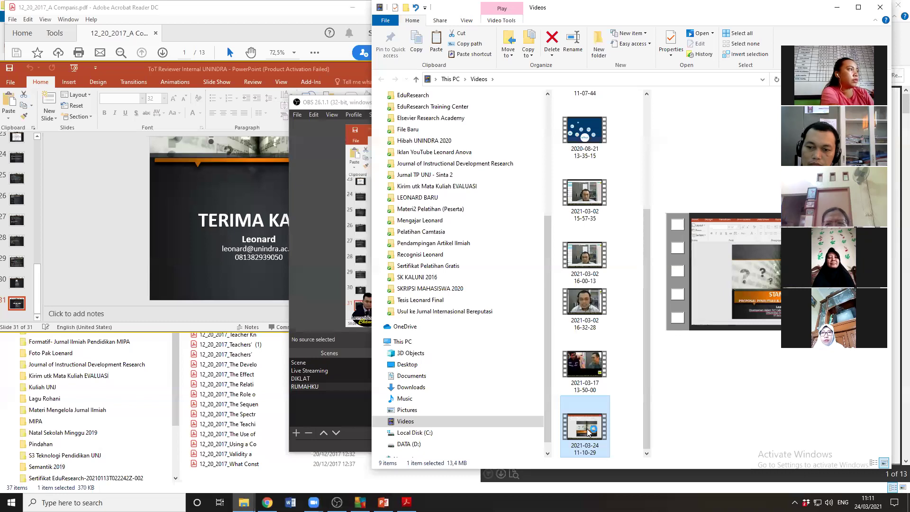
pyautogui.doubleClick(591, 432)
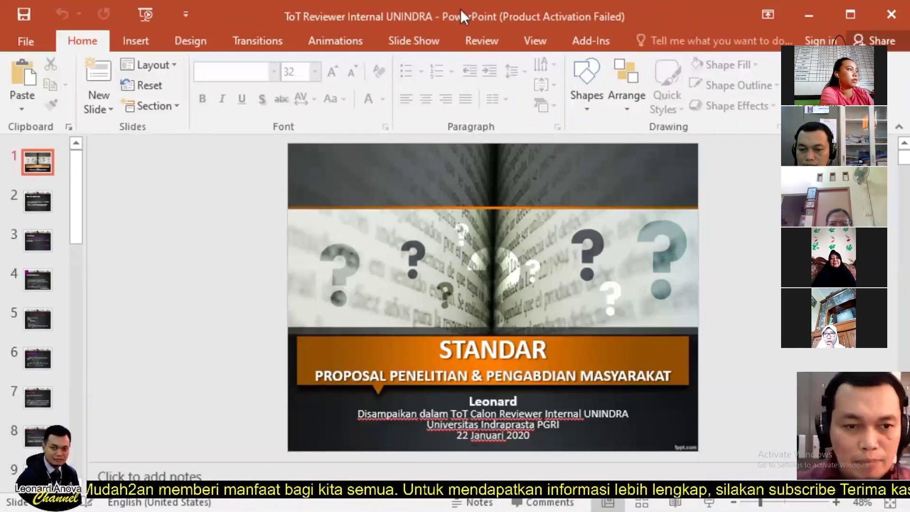
# - Leave the video playback and switch back to the OBS window
pyautogui.moveTo(461, 11)
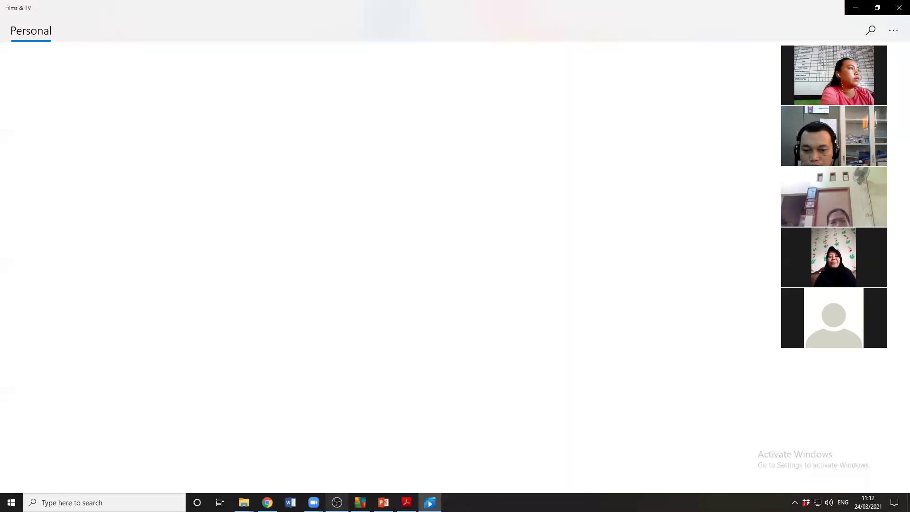
pyautogui.moveTo(336, 503)
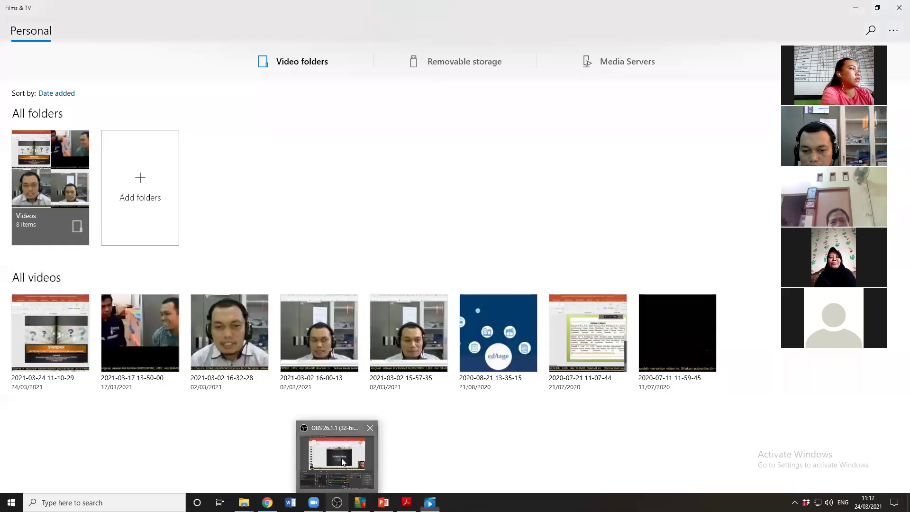
pyautogui.click(343, 462)
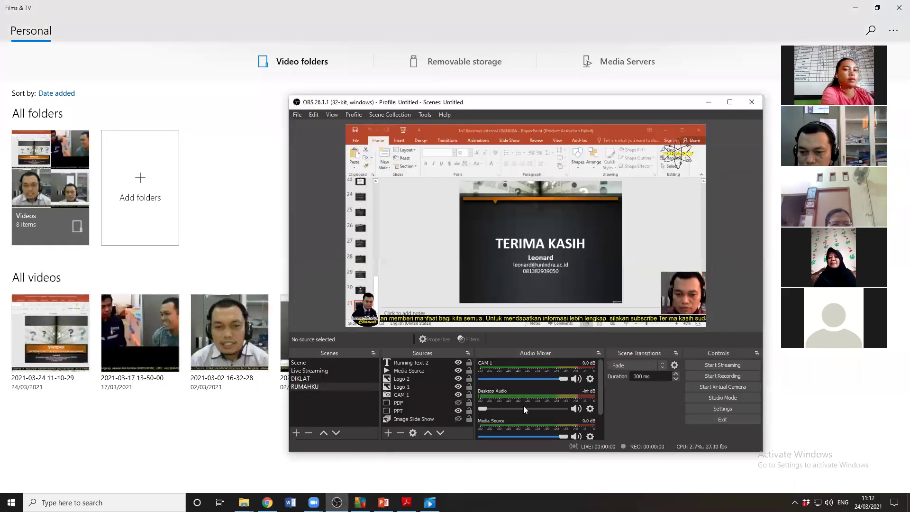
pyautogui.scroll(-2, 523, 406)
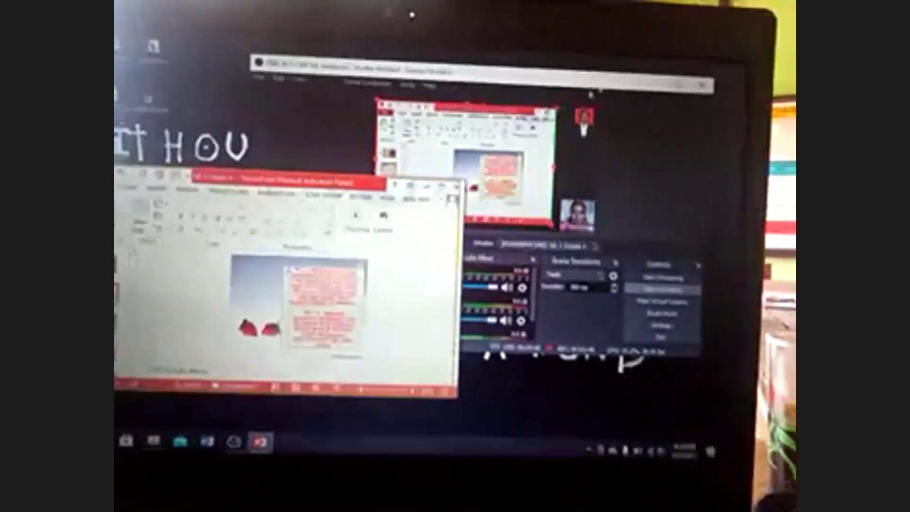
pyautogui.click(592, 88)
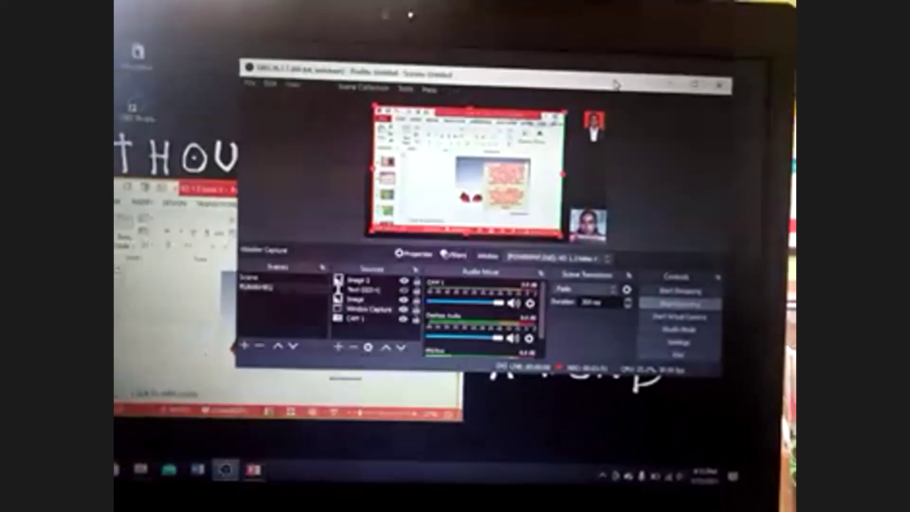
pyautogui.moveTo(616, 85); pyautogui.dragTo(543, 91)
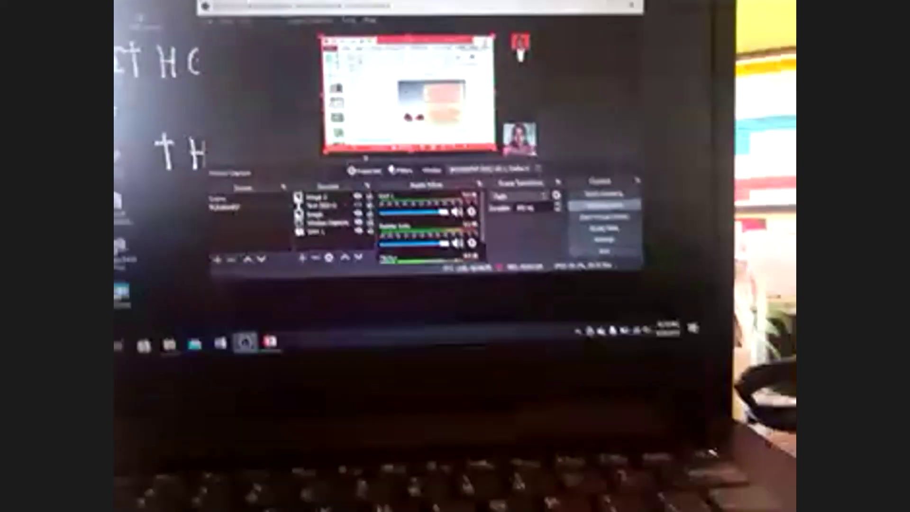
pyautogui.hotkey('alt', 'Tab')
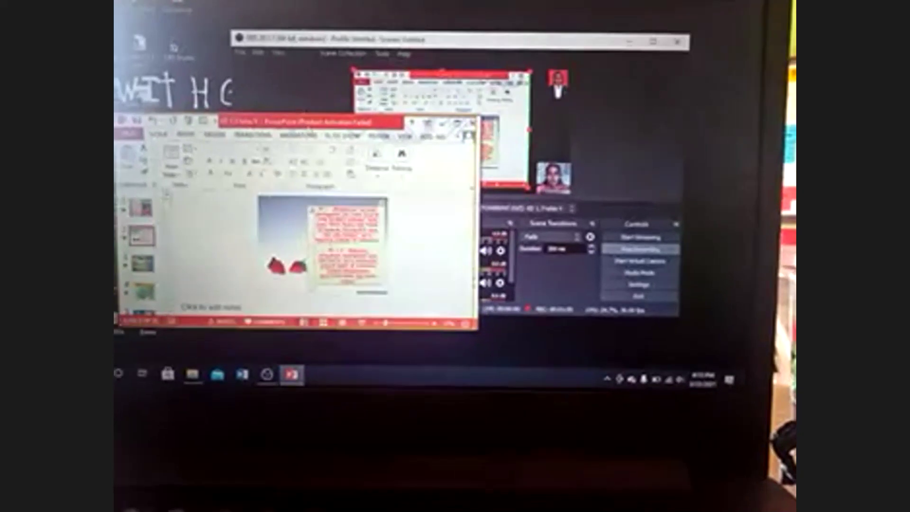
pyautogui.moveTo(308, 122); pyautogui.dragTo(244, 141)
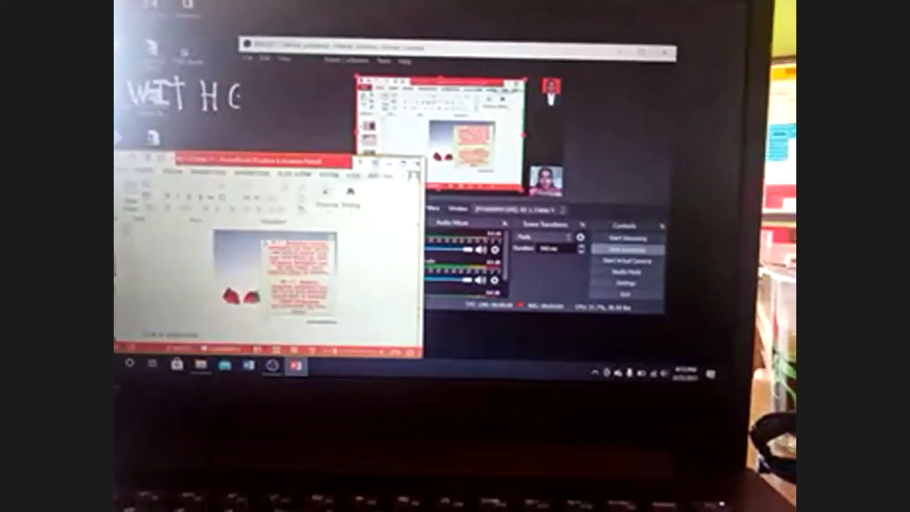
pyautogui.click(592, 252)
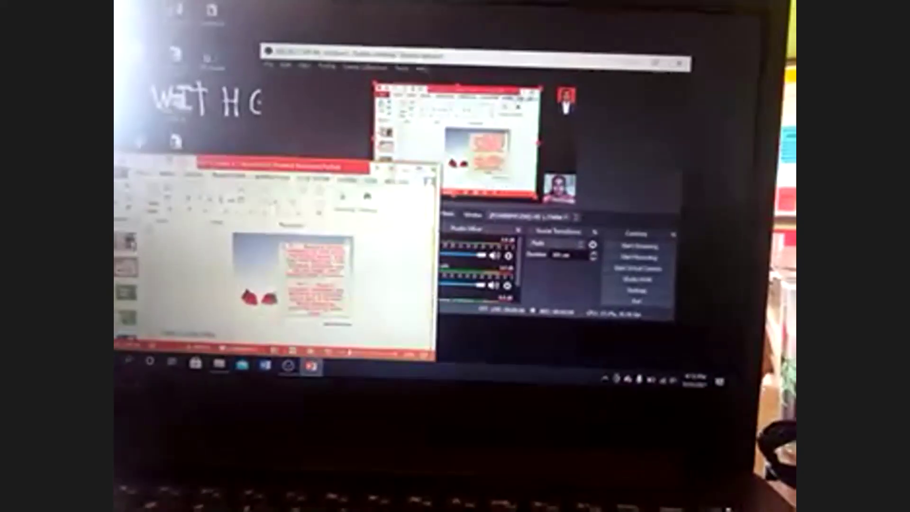
pyautogui.press('pagedown')
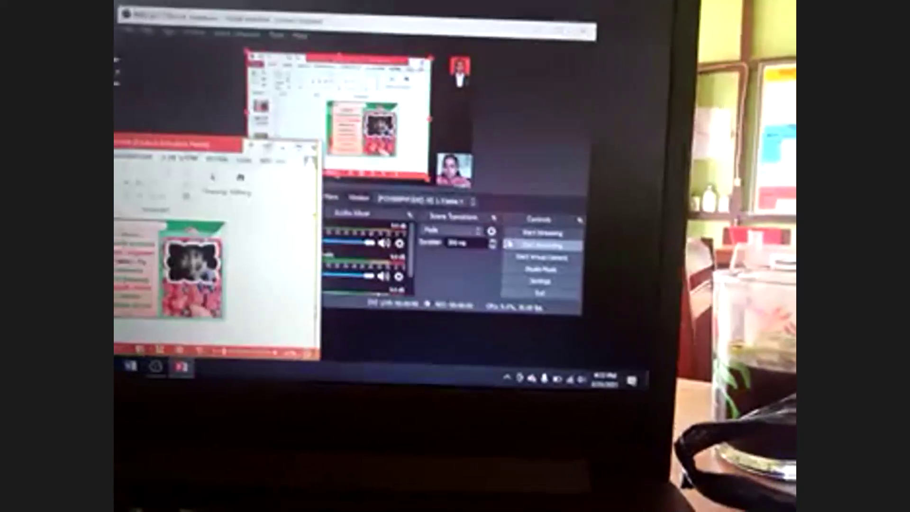
pyautogui.click(508, 244)
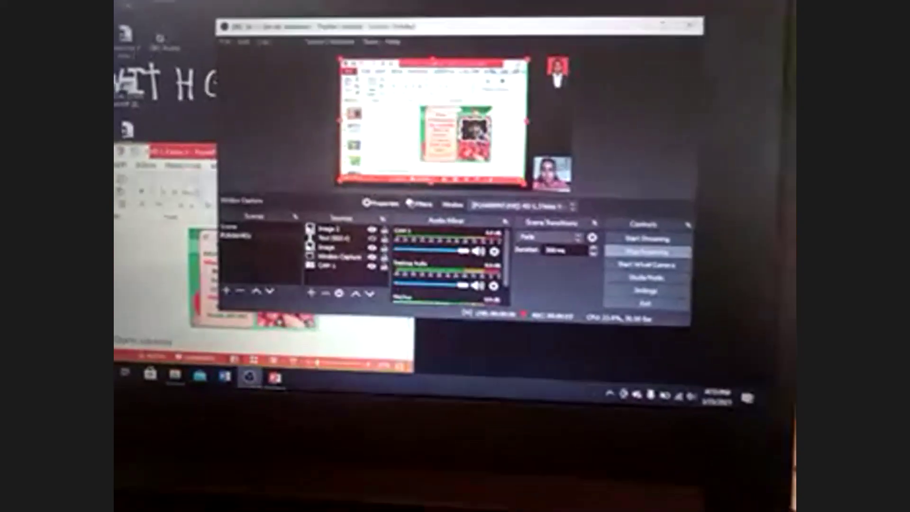
pyautogui.click(181, 274)
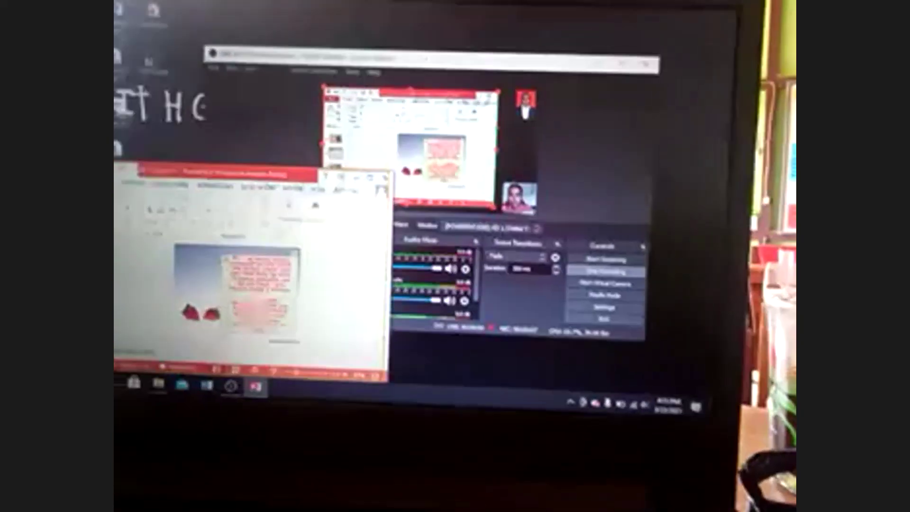
pyautogui.press('pagedown')
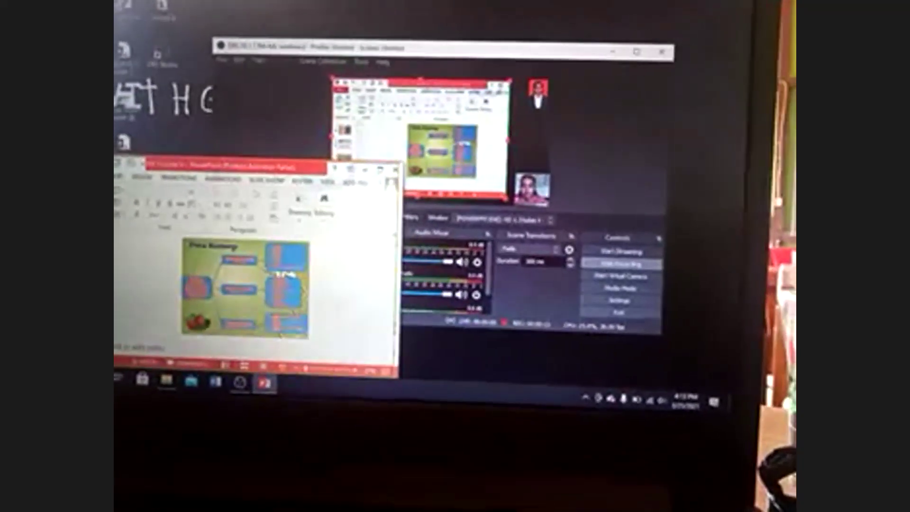
pyautogui.press('pagedown')
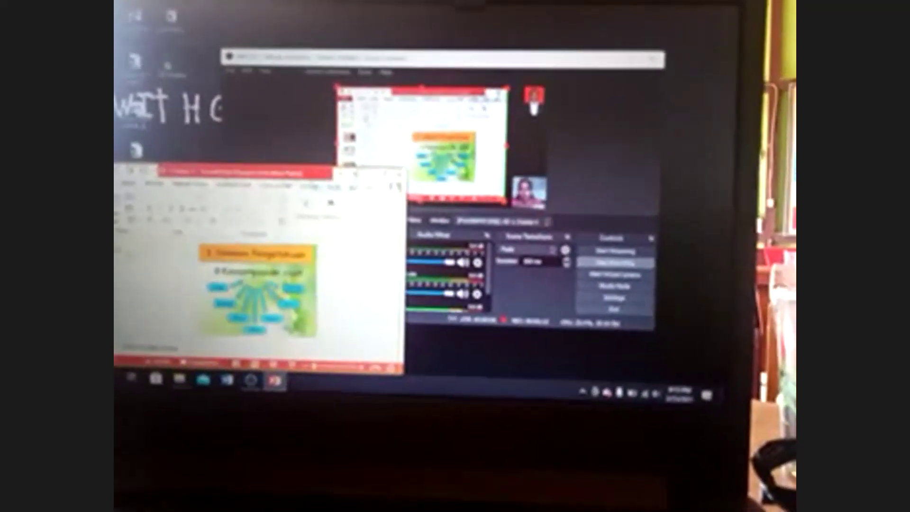